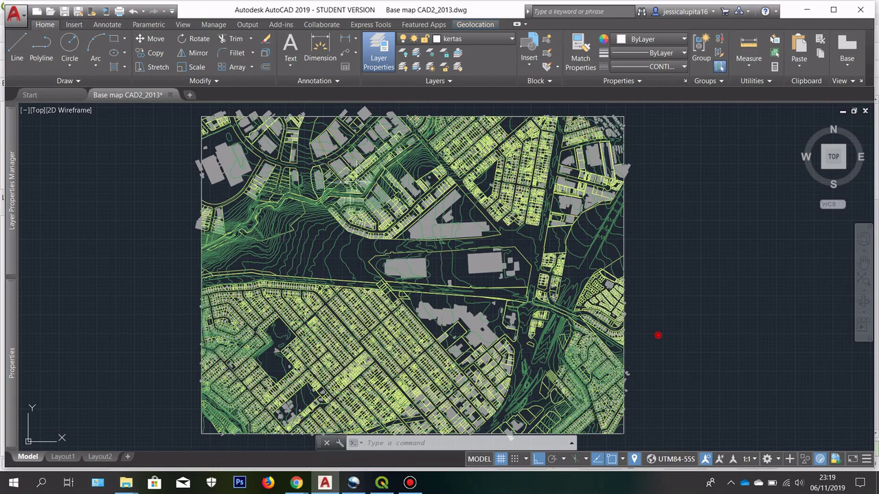
Step: Pan and zoom the base map to inspect the large nearby buildings
{"action": "scroll", "coordinate": [241, 187], "scroll_direction": "up", "scroll_amount": 2}
{"action": "scroll", "coordinate": [320, 159], "scroll_direction": "up", "scroll_amount": 1}
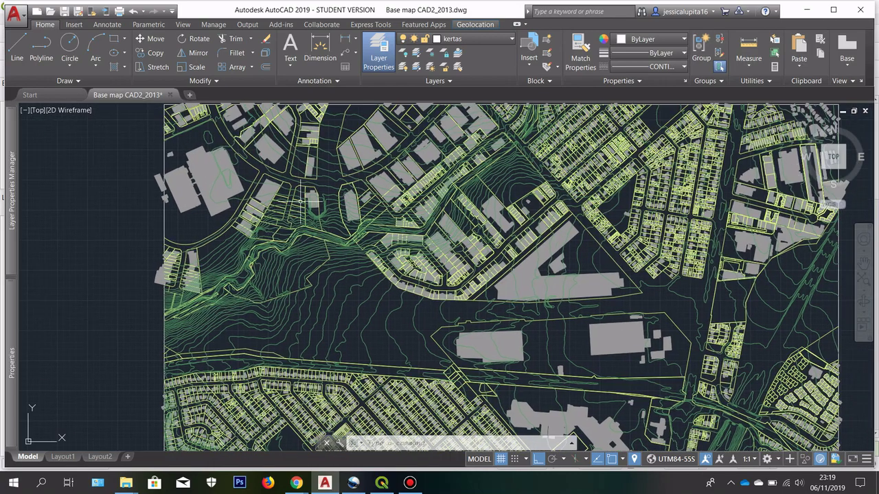
{"action": "scroll", "coordinate": [301, 141], "scroll_direction": "up", "scroll_amount": 1}
{"action": "scroll", "coordinate": [298, 137], "scroll_direction": "up", "scroll_amount": 4}
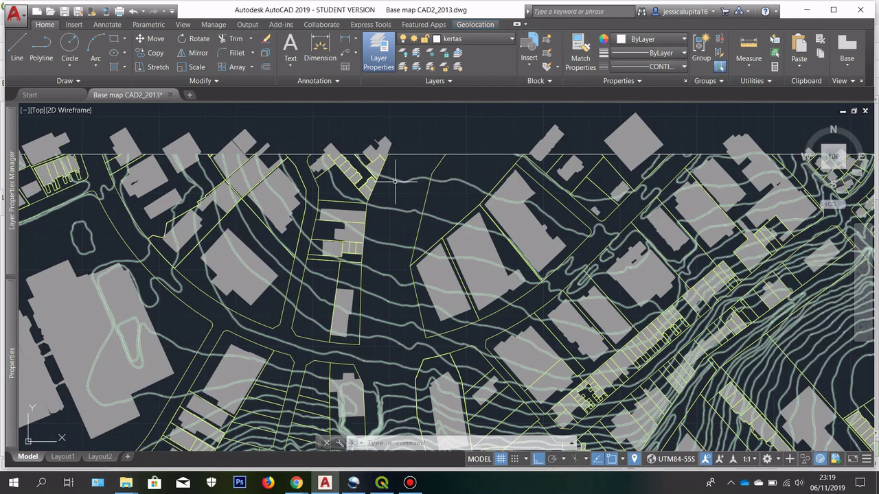
{"action": "left_click_drag", "start_coordinate": [404, 193], "coordinate": [345, 140]}
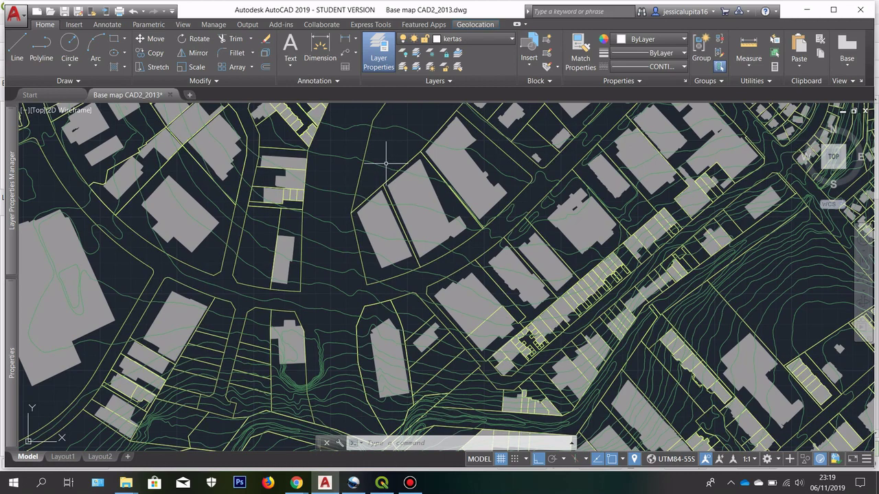
{"action": "scroll", "coordinate": [386, 163], "scroll_direction": "down", "scroll_amount": 6}
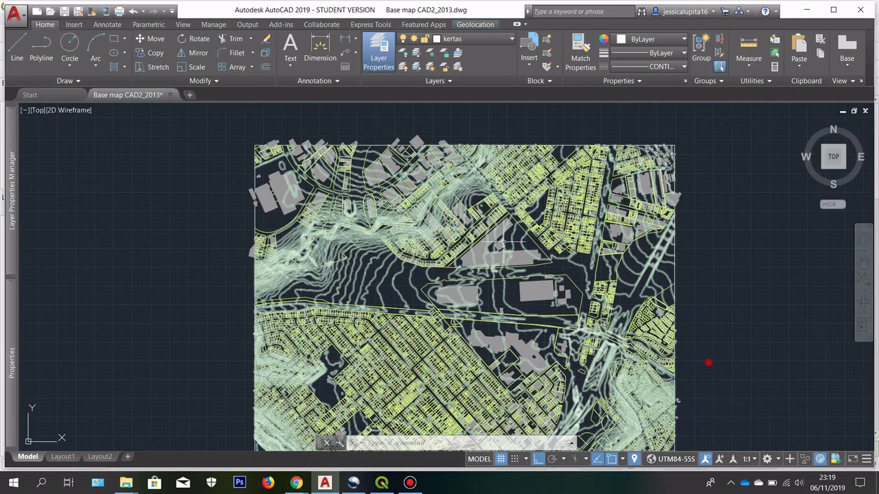
{"action": "mouse_move", "coordinate": [503, 243]}
{"action": "left_mouse_down"}
{"action": "mouse_move", "coordinate": [396, 207]}
{"action": "mouse_move", "coordinate": [419, 205]}
{"action": "left_mouse_up"}
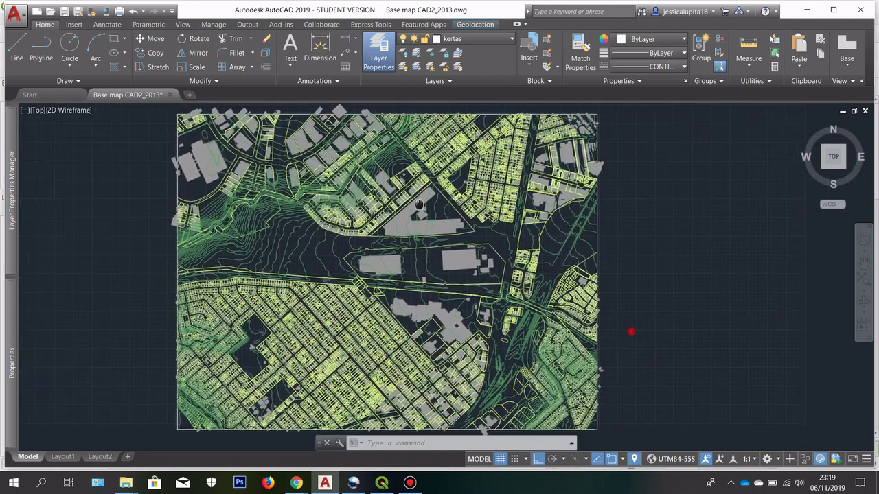
{"action": "scroll", "coordinate": [419, 205], "scroll_direction": "up", "scroll_amount": 2}
{"action": "scroll", "coordinate": [434, 190], "scroll_direction": "up", "scroll_amount": 3}
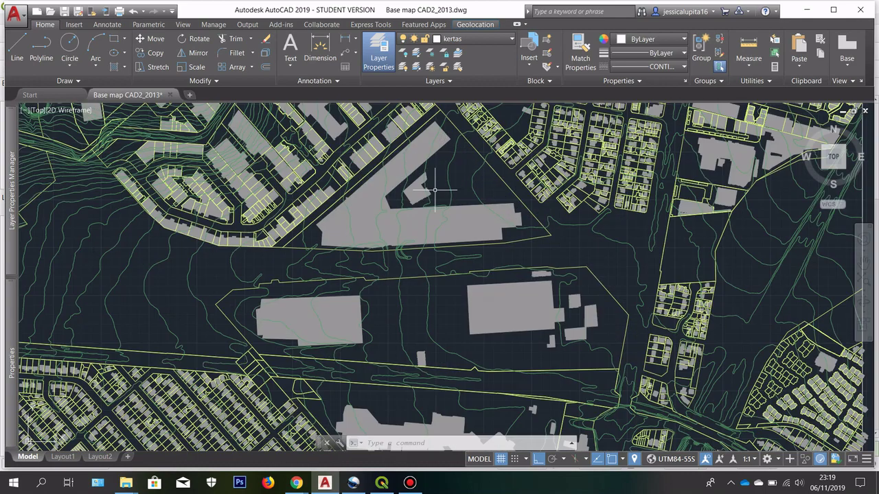
{"action": "scroll", "coordinate": [436, 174], "scroll_direction": "up", "scroll_amount": 2}
{"action": "left_click_drag", "start_coordinate": [400, 155], "coordinate": [346, 309]}
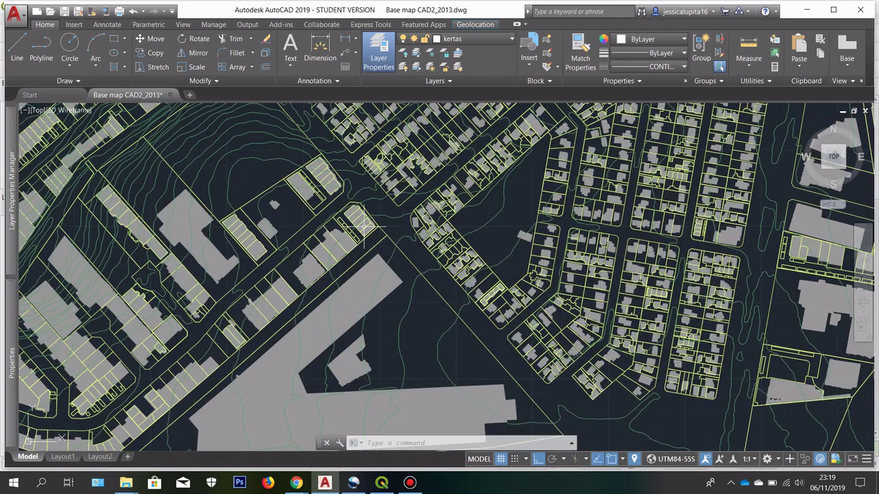
{"action": "scroll", "coordinate": [318, 151], "scroll_direction": "up", "scroll_amount": 2}
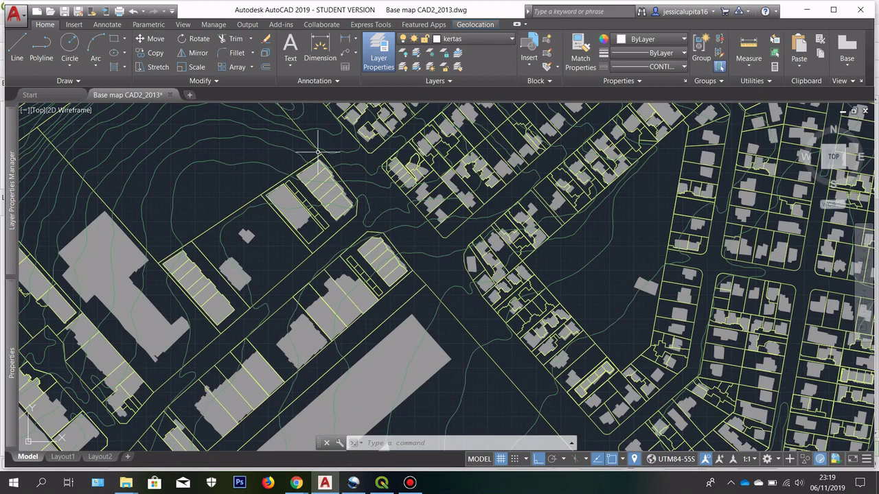
{"action": "scroll", "coordinate": [318, 151], "scroll_direction": "up", "scroll_amount": 2}
{"action": "scroll", "coordinate": [365, 196], "scroll_direction": "up", "scroll_amount": 2}
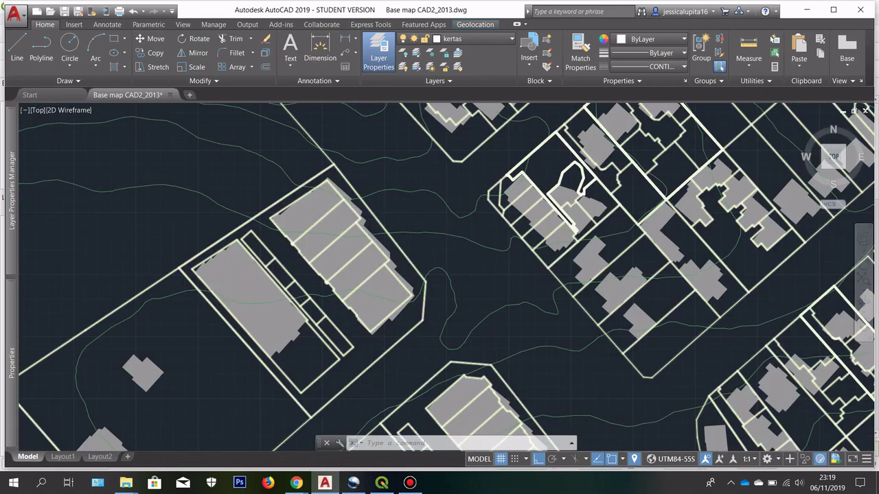
{"action": "scroll", "coordinate": [324, 166], "scroll_direction": "down", "scroll_amount": 6}
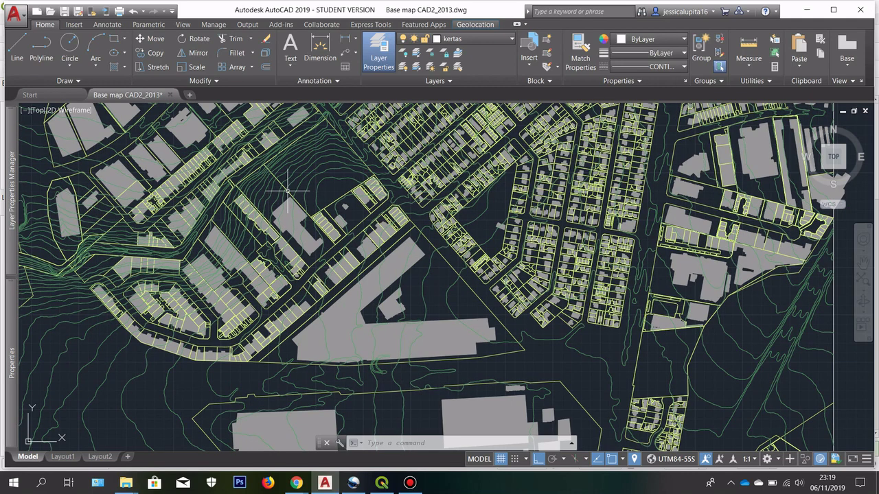
{"action": "scroll", "coordinate": [538, 289], "scroll_direction": "down", "scroll_amount": 5}
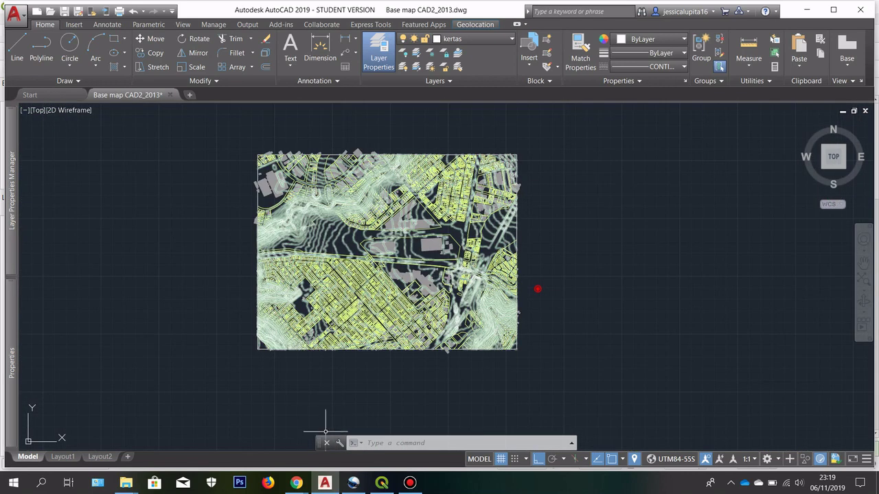
Step: Search Google for 'cadastre victoria' in a new Chrome tab
{"action": "mouse_move", "coordinate": [296, 483]}
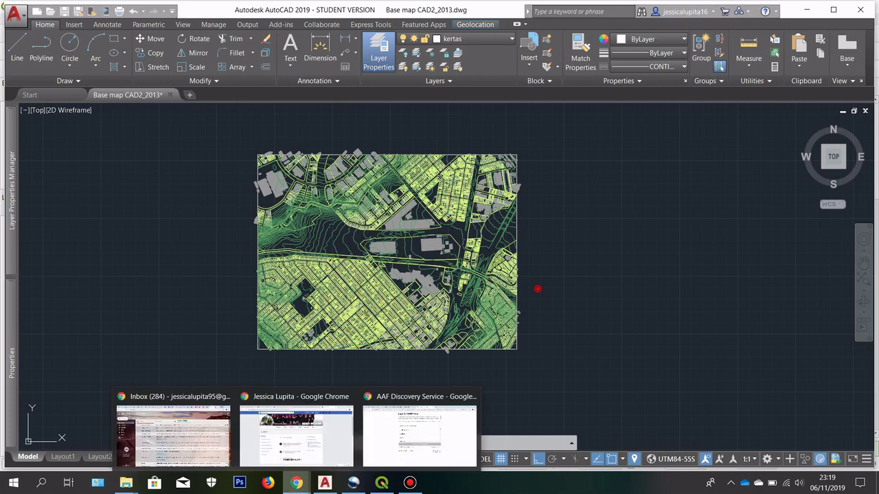
{"action": "left_click", "coordinate": [419, 434]}
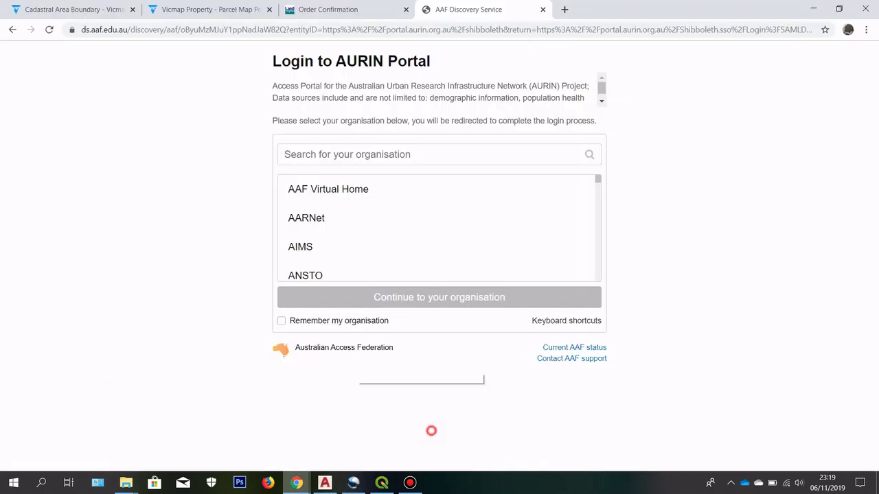
{"action": "key", "text": "ctrl+t"}
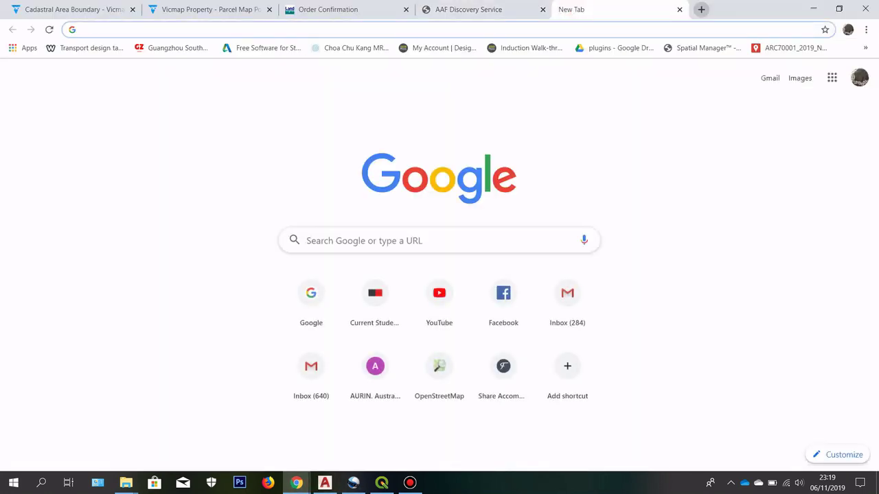
{"action": "type", "text": "goo"}
{"action": "key", "text": "BackSpace"}
{"action": "key", "text": "BackSpace"}
{"action": "key", "text": "BackSpace"}
{"action": "key", "text": "BackSpace"}
{"action": "type", "text": "cadastre"}
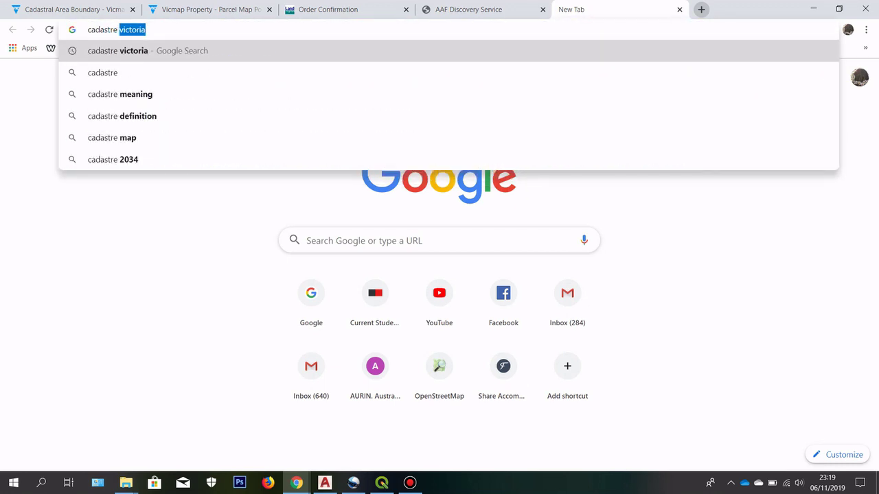
{"action": "key", "text": "Return"}
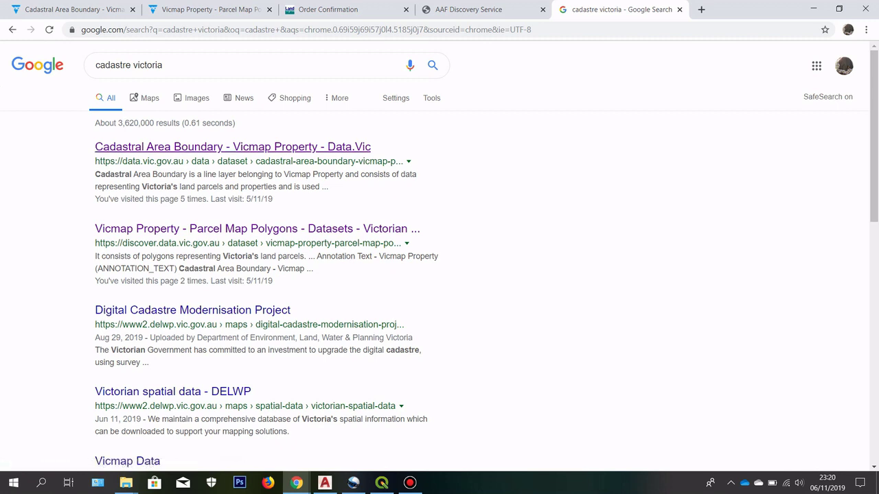
Step: Open the Cadastral Area Boundary result and note that it is a line layer
{"action": "middle_click", "coordinate": [266, 147]}
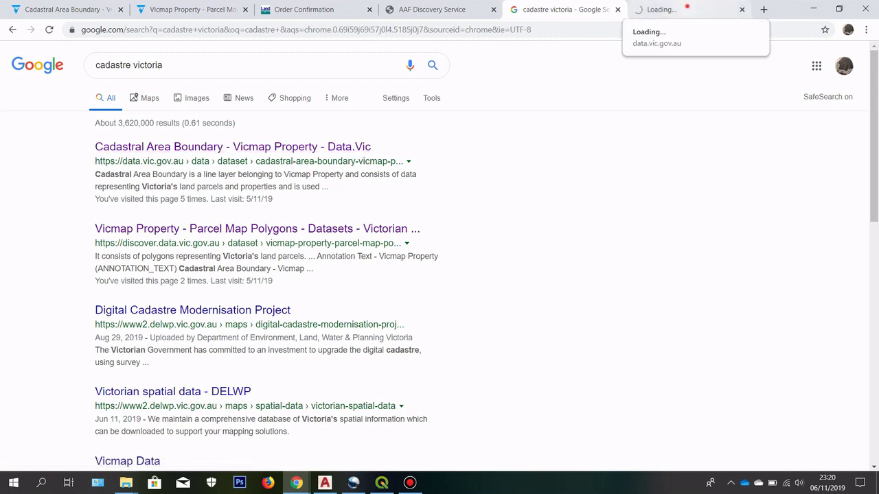
{"action": "left_click", "coordinate": [686, 10]}
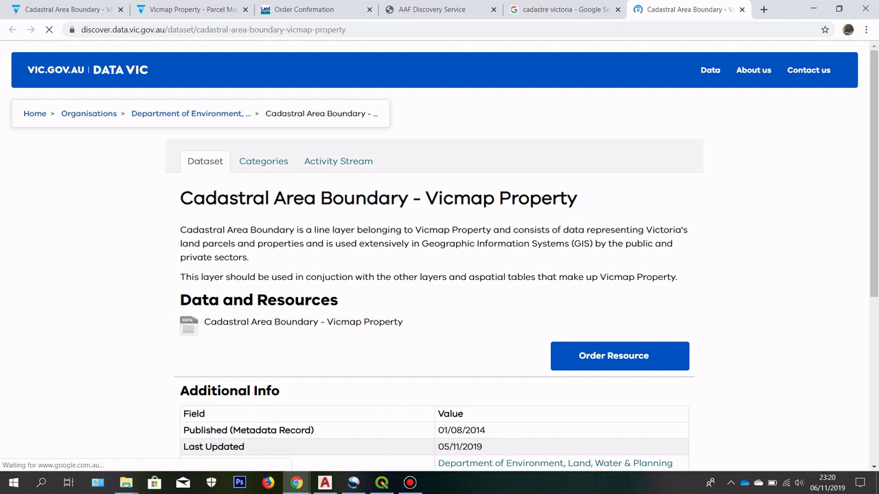
{"action": "left_click_drag", "start_coordinate": [312, 230], "coordinate": [354, 230]}
Step: Open the Parcel Map Polygons result, note its polygon layer, then return to Cadastral Area Boundary
{"action": "key", "text": "ctrl+shift+Tab"}
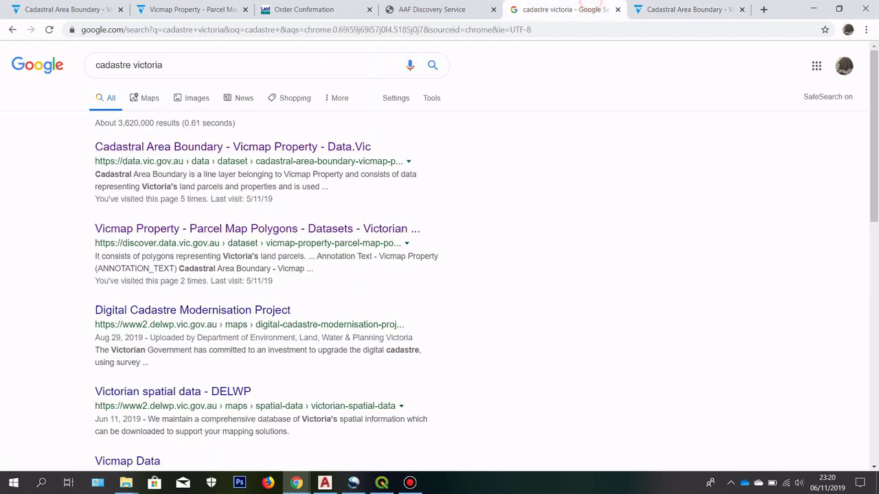
{"action": "middle_click", "coordinate": [354, 230]}
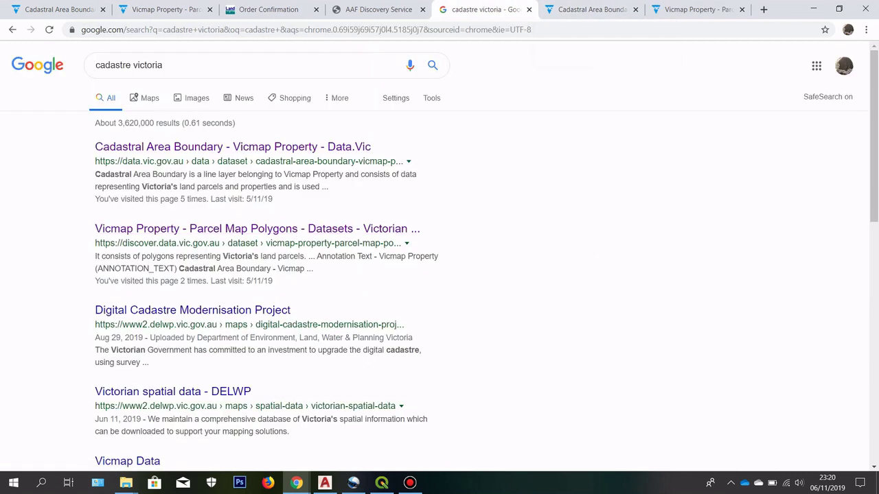
{"action": "left_click", "coordinate": [677, 8]}
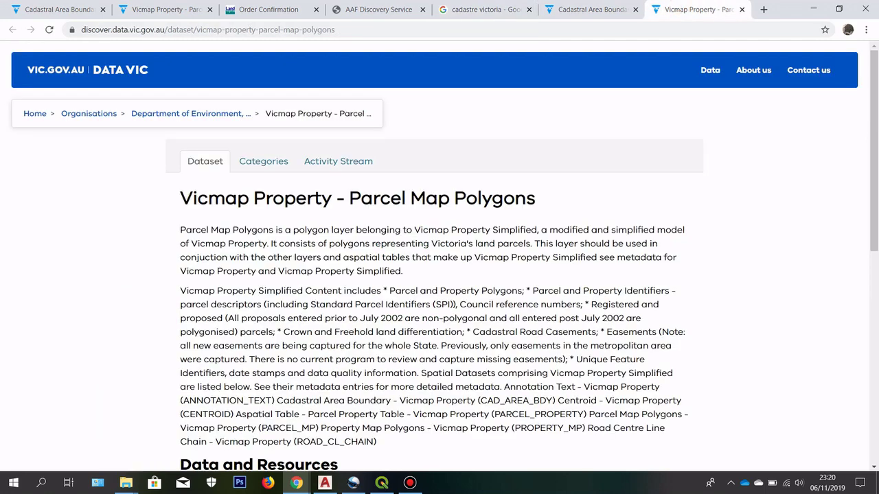
{"action": "left_click_drag", "start_coordinate": [449, 198], "coordinate": [536, 199]}
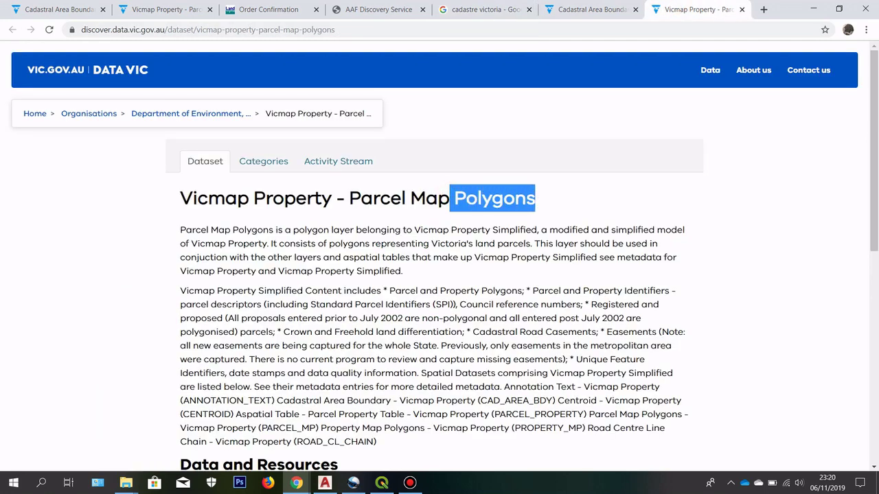
{"action": "scroll", "coordinate": [439, 256], "scroll_direction": "down", "scroll_amount": 1}
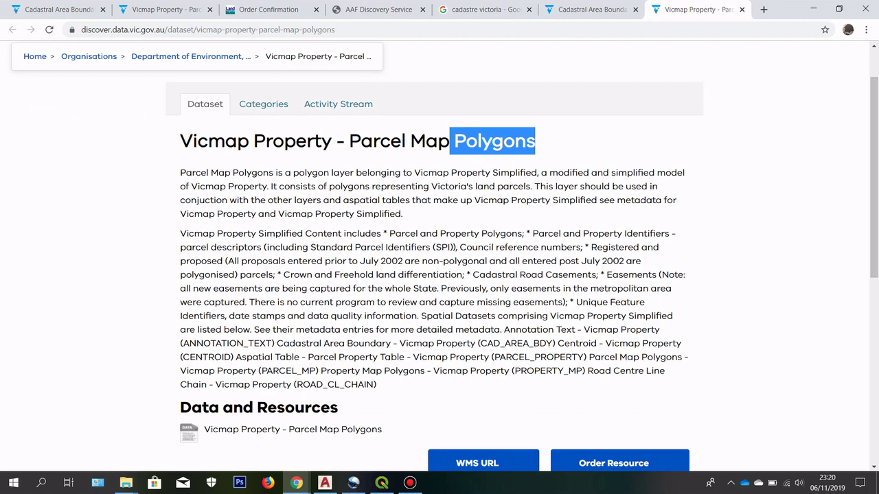
{"action": "left_click_drag", "start_coordinate": [297, 173], "coordinate": [355, 172]}
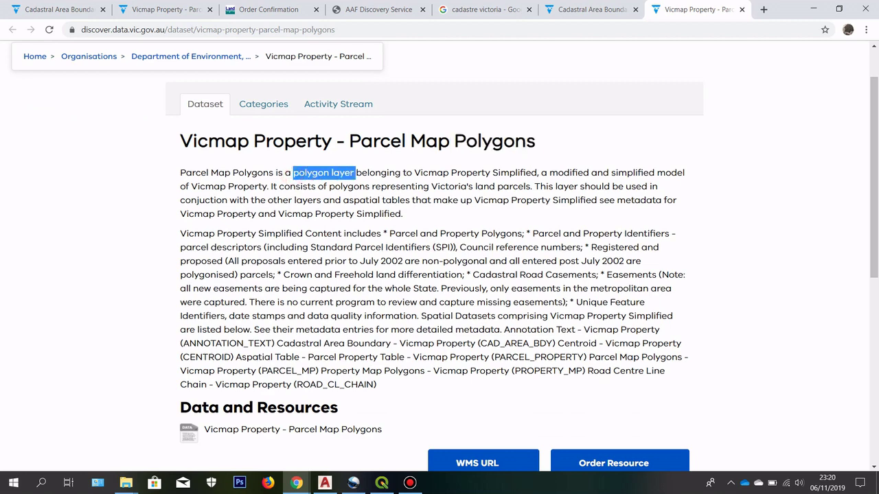
{"action": "left_click", "coordinate": [583, 9]}
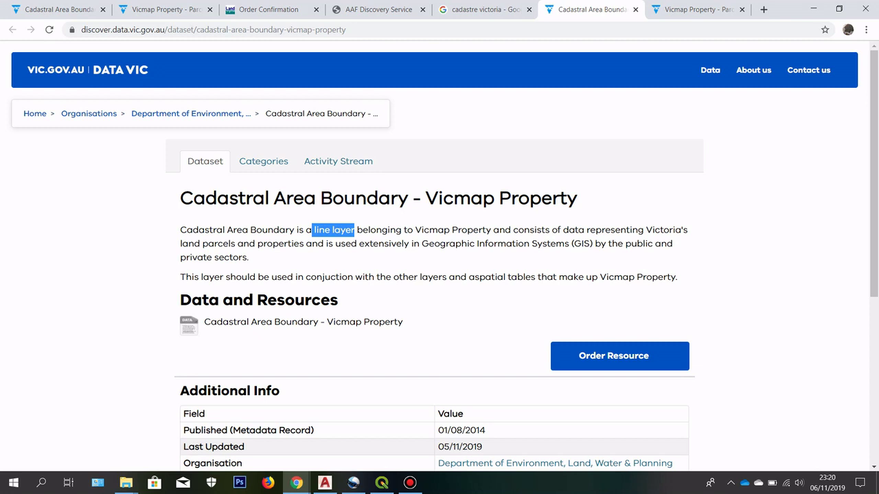
{"action": "scroll", "coordinate": [439, 275], "scroll_direction": "down", "scroll_amount": 1}
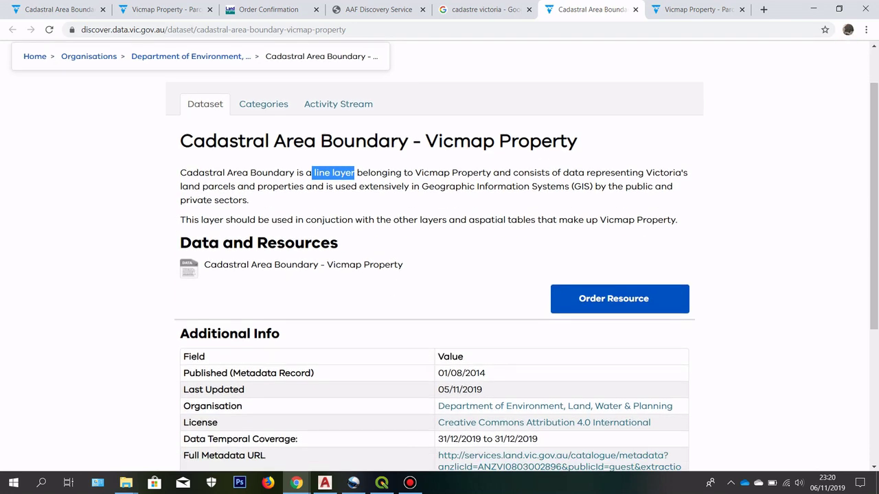
Step: Briefly view the AutoCAD base map, then return to the Cadastral Area Boundary page in Chrome
{"action": "mouse_move", "coordinate": [325, 482]}
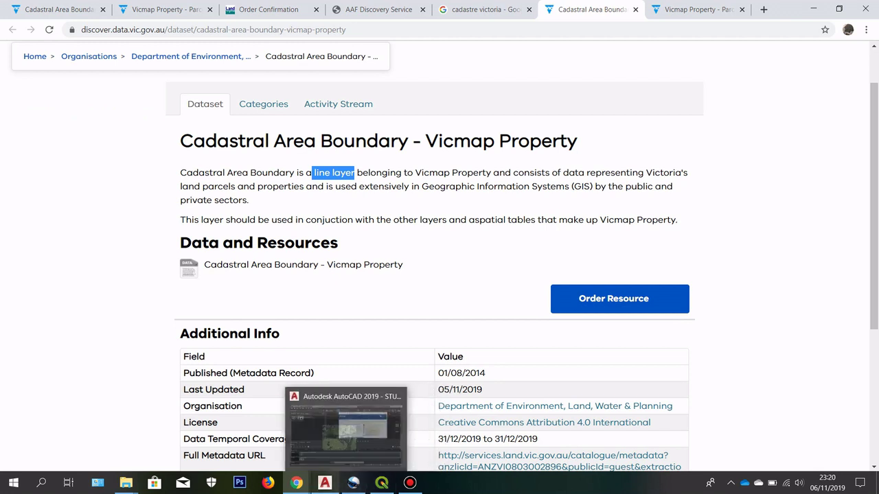
{"action": "left_click", "coordinate": [324, 433]}
{"action": "scroll", "coordinate": [358, 167], "scroll_direction": "up", "scroll_amount": 6}
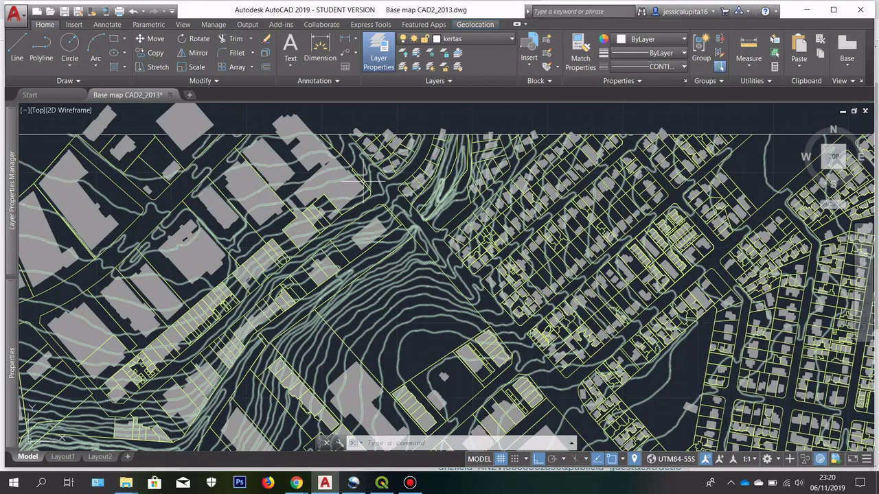
{"action": "scroll", "coordinate": [358, 166], "scroll_direction": "up", "scroll_amount": 4}
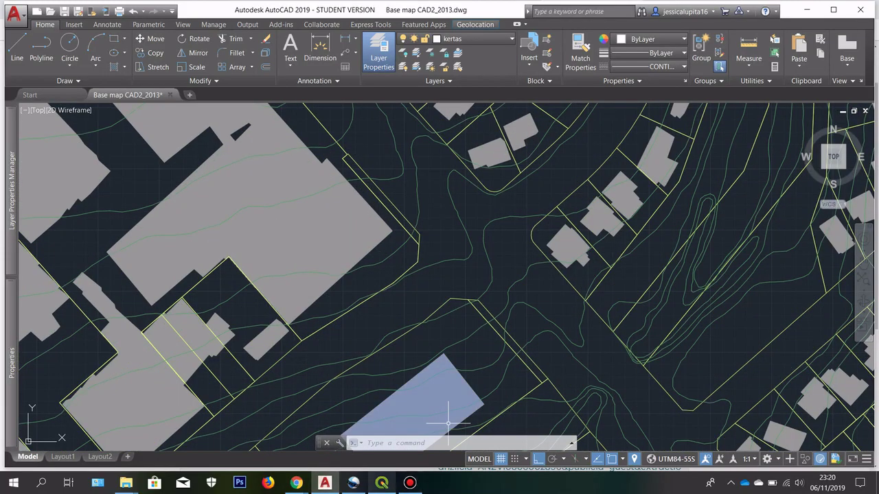
{"action": "mouse_move", "coordinate": [296, 483]}
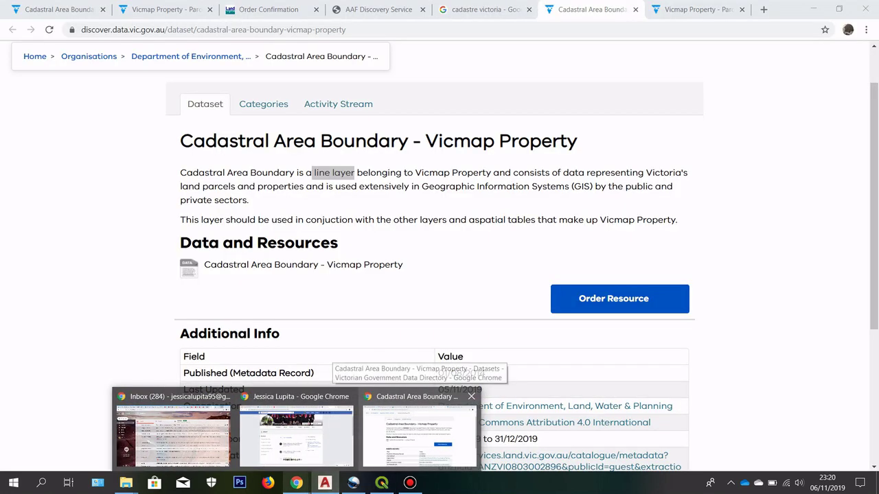
{"action": "left_click", "coordinate": [419, 405]}
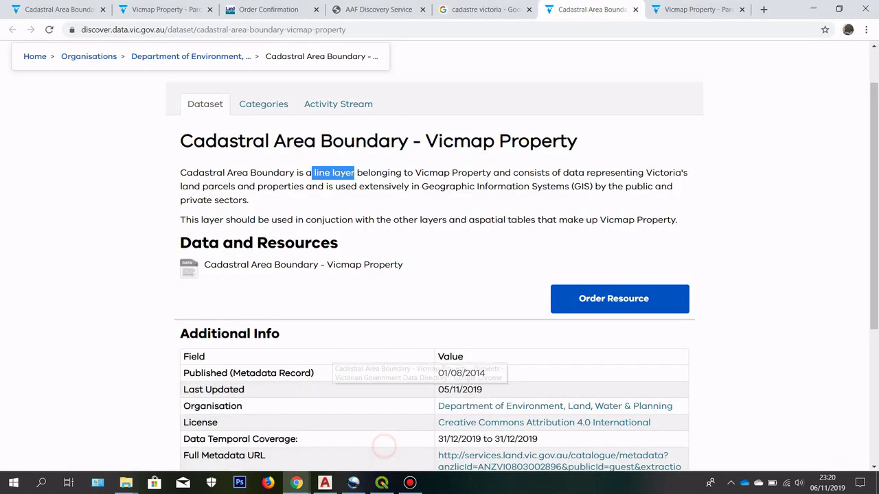
Step: Accept the terms of use and start ordering the Cadastral Area Boundary dataset
{"action": "left_click", "coordinate": [417, 231]}
{"action": "scroll", "coordinate": [418, 230], "scroll_direction": "down", "scroll_amount": 3}
{"action": "scroll", "coordinate": [618, 237], "scroll_direction": "up", "scroll_amount": 2}
{"action": "mouse_move", "coordinate": [618, 236]}
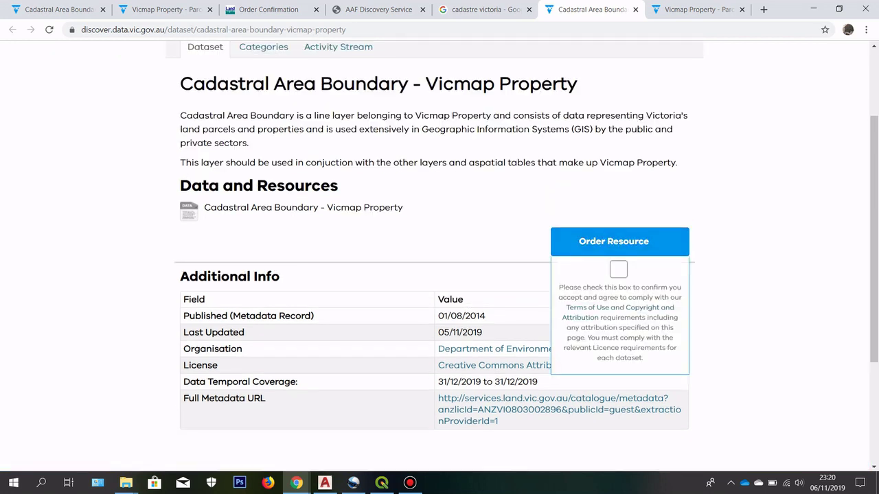
{"action": "left_click", "coordinate": [618, 269]}
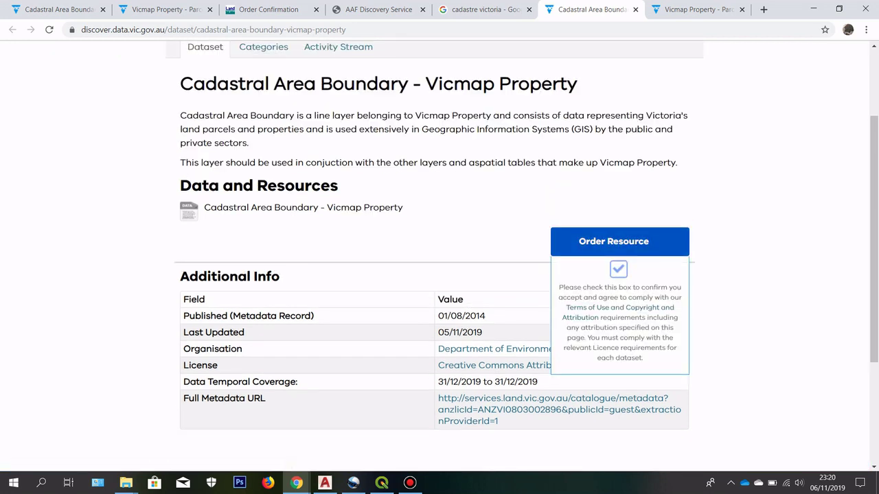
{"action": "left_click", "coordinate": [613, 241]}
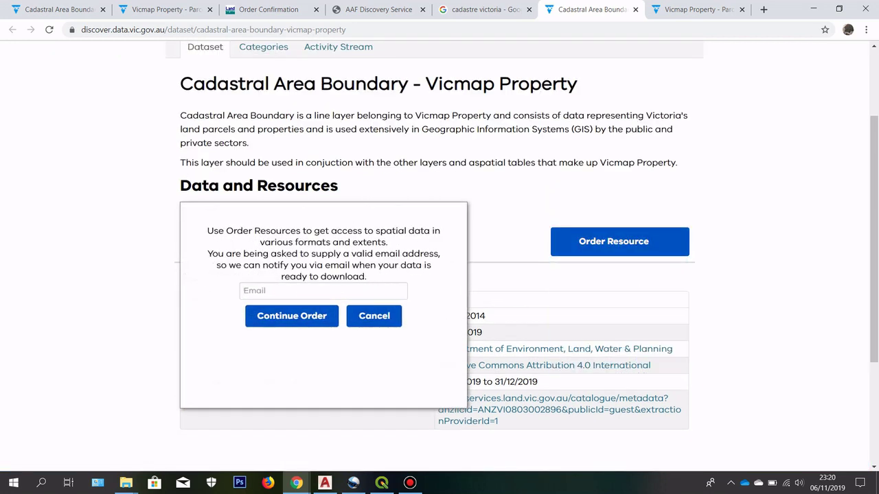
Step: Enter the notification e-mail address and continue the order
{"action": "left_click", "coordinate": [316, 292]}
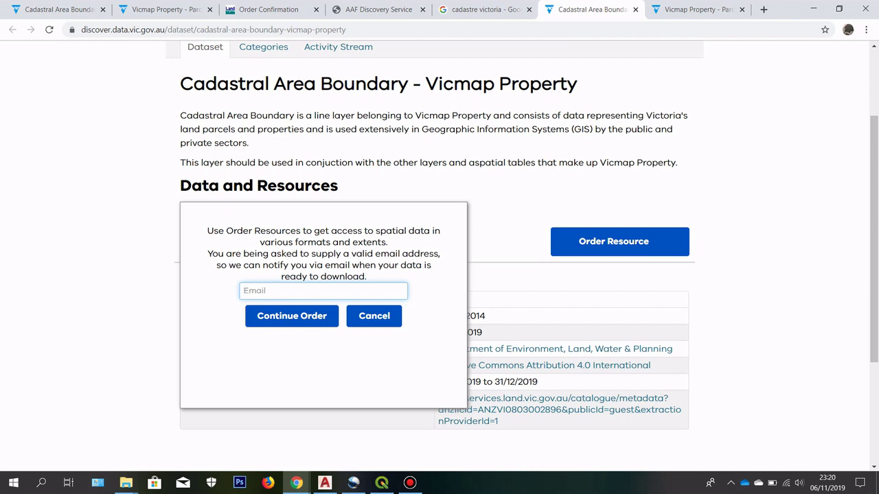
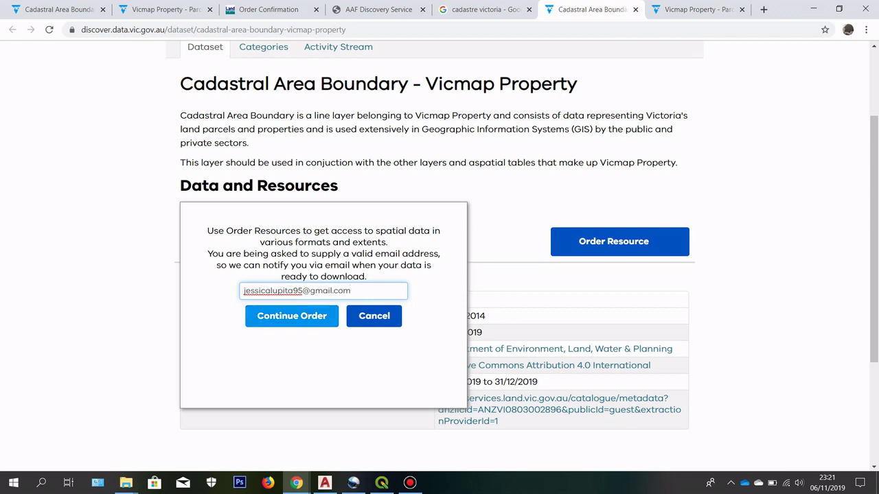
{"action": "left_click", "coordinate": [309, 317]}
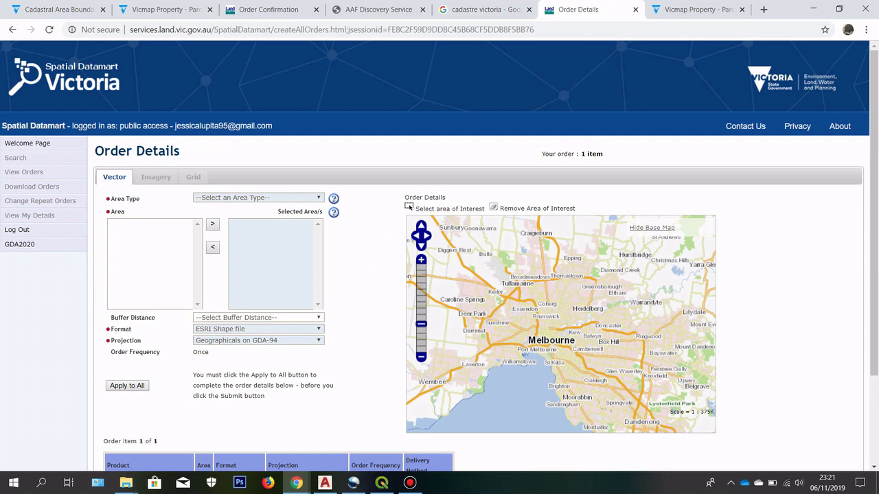
Step: Set the order's area type to Local Government Area
{"action": "scroll", "coordinate": [497, 210], "scroll_direction": "down", "scroll_amount": 4}
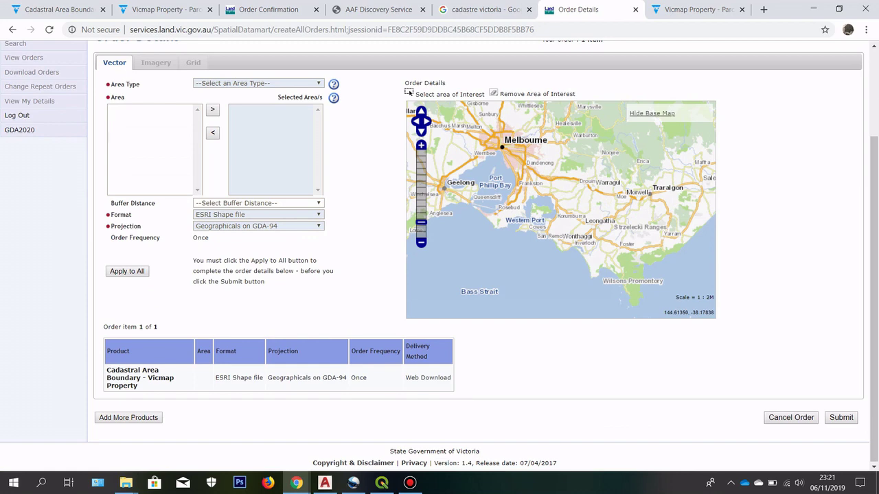
{"action": "scroll", "coordinate": [440, 254], "scroll_direction": "up", "scroll_amount": 2}
{"action": "left_click", "coordinate": [257, 140]}
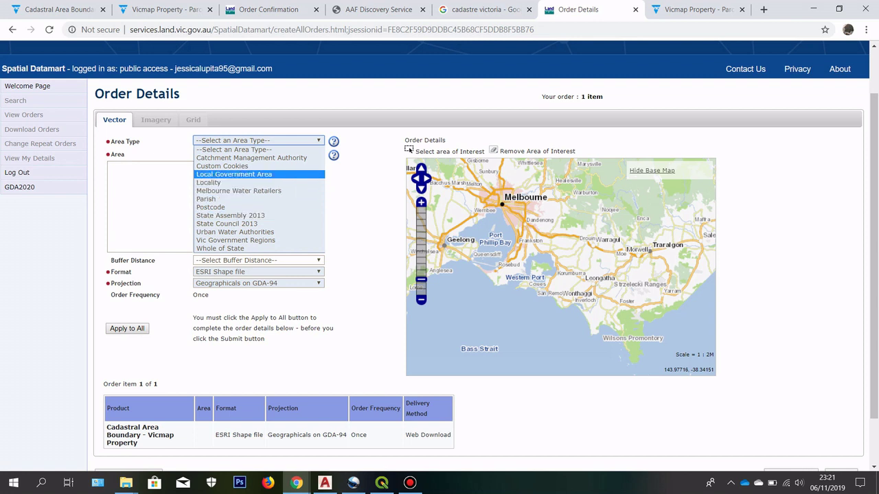
{"action": "left_click", "coordinate": [274, 175]}
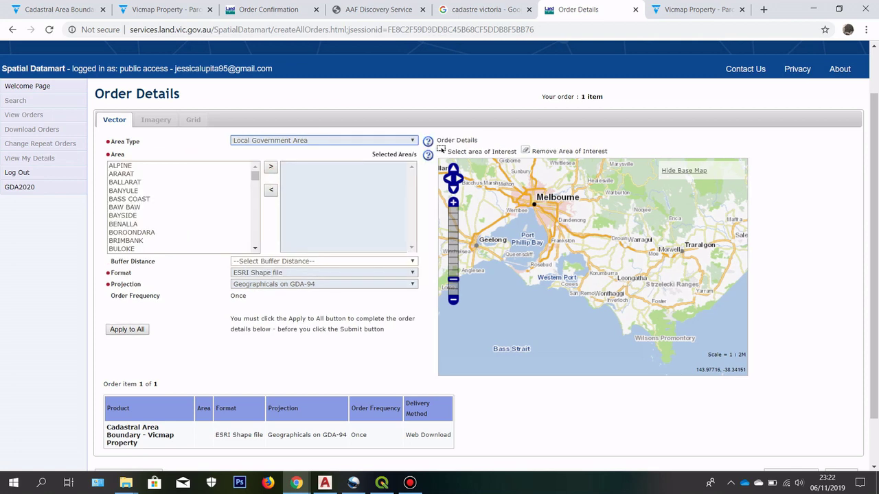
Step: Select MOONEE VALLEY in the area list and add it to the selected areas
{"action": "scroll", "coordinate": [182, 206], "scroll_direction": "down", "scroll_amount": 2}
{"action": "scroll", "coordinate": [182, 206], "scroll_direction": "up", "scroll_amount": 2}
{"action": "scroll", "coordinate": [182, 264], "scroll_direction": "up", "scroll_amount": 1}
{"action": "scroll", "coordinate": [182, 264], "scroll_direction": "down", "scroll_amount": 6}
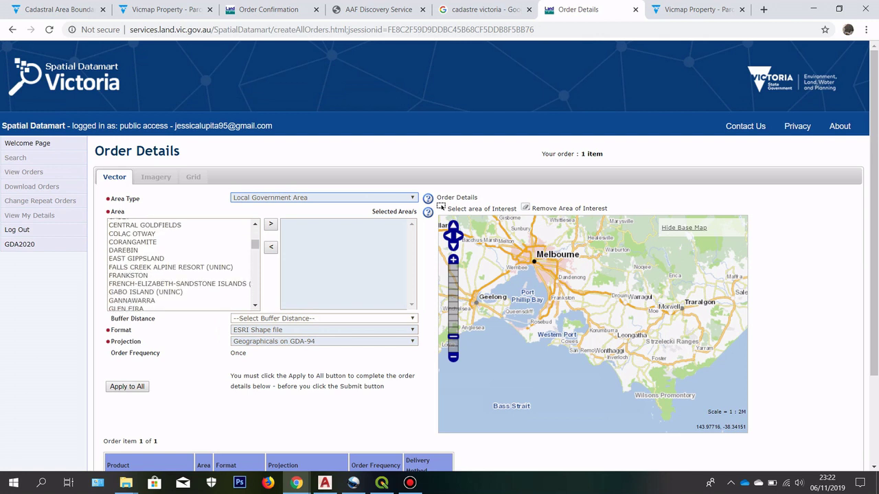
{"action": "scroll", "coordinate": [182, 264], "scroll_direction": "down", "scroll_amount": 8}
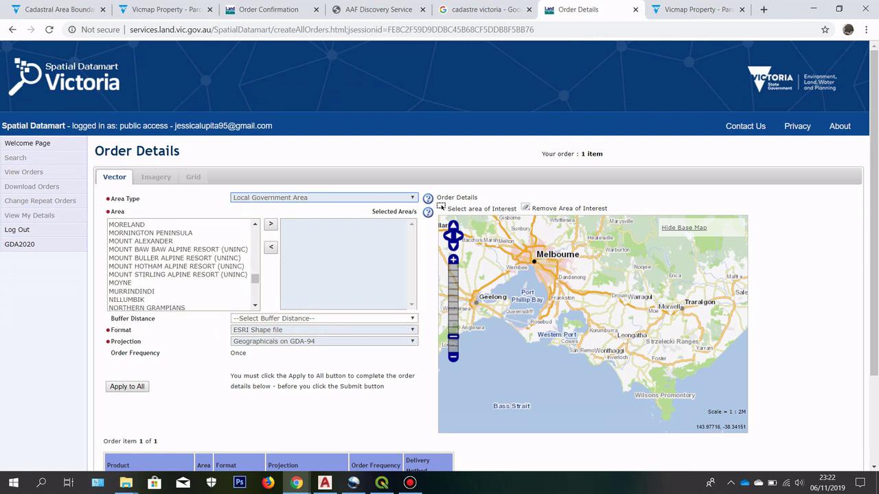
{"action": "scroll", "coordinate": [182, 265], "scroll_direction": "up", "scroll_amount": 14}
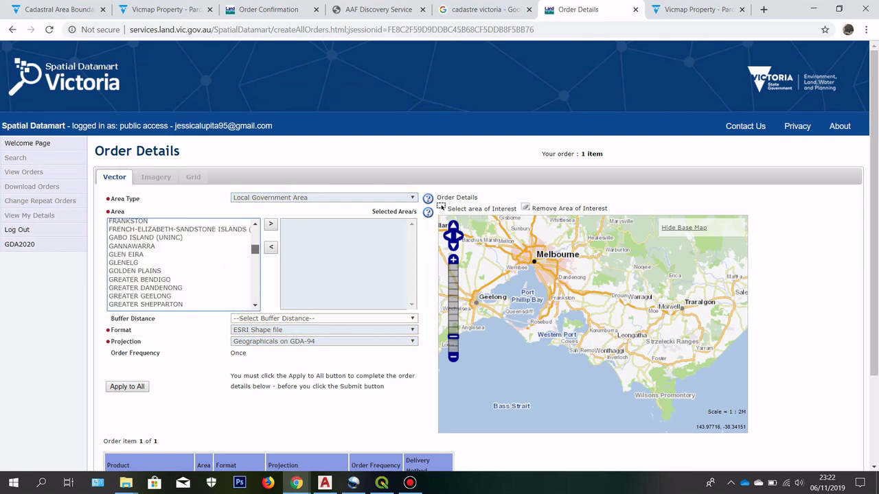
{"action": "left_click", "coordinate": [171, 221]}
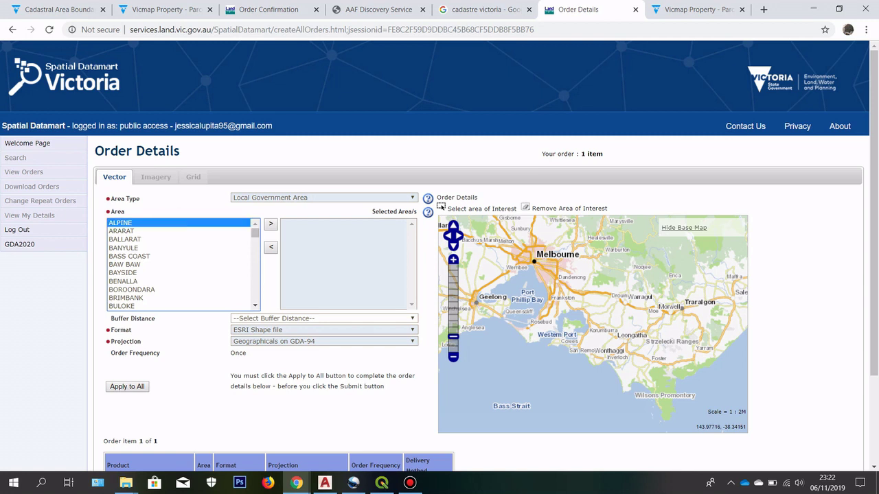
{"action": "left_click", "coordinate": [164, 294], "text": "shift"}
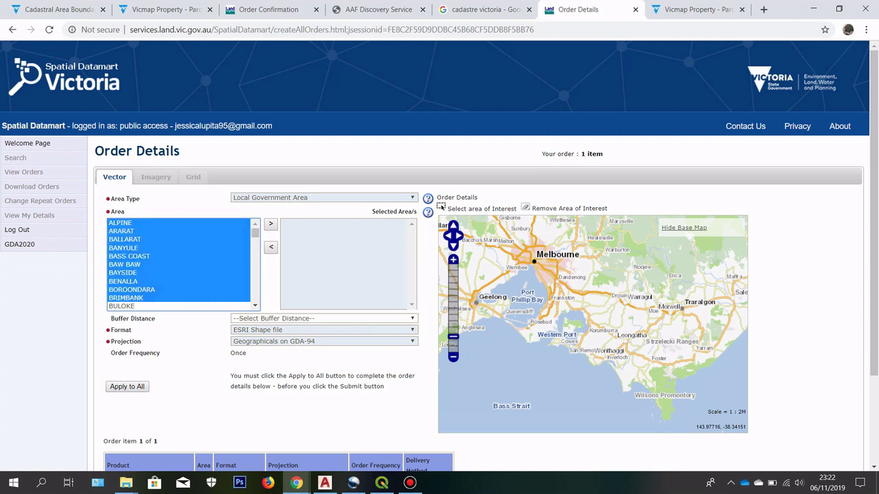
{"action": "scroll", "coordinate": [181, 264], "scroll_direction": "down", "scroll_amount": 4}
{"action": "scroll", "coordinate": [182, 264], "scroll_direction": "up", "scroll_amount": 4}
{"action": "left_click", "coordinate": [181, 271]}
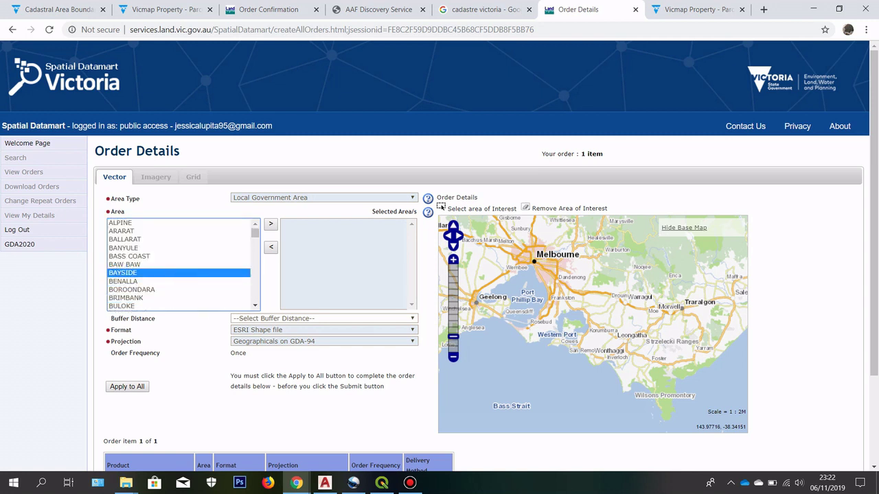
{"action": "scroll", "coordinate": [182, 268], "scroll_direction": "down", "scroll_amount": 5}
{"action": "scroll", "coordinate": [182, 265], "scroll_direction": "down", "scroll_amount": 8}
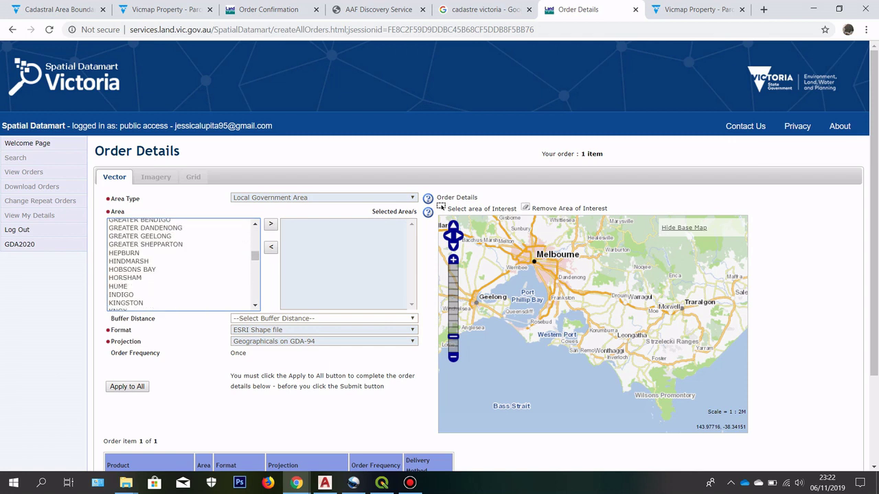
{"action": "scroll", "coordinate": [182, 264], "scroll_direction": "down", "scroll_amount": 3}
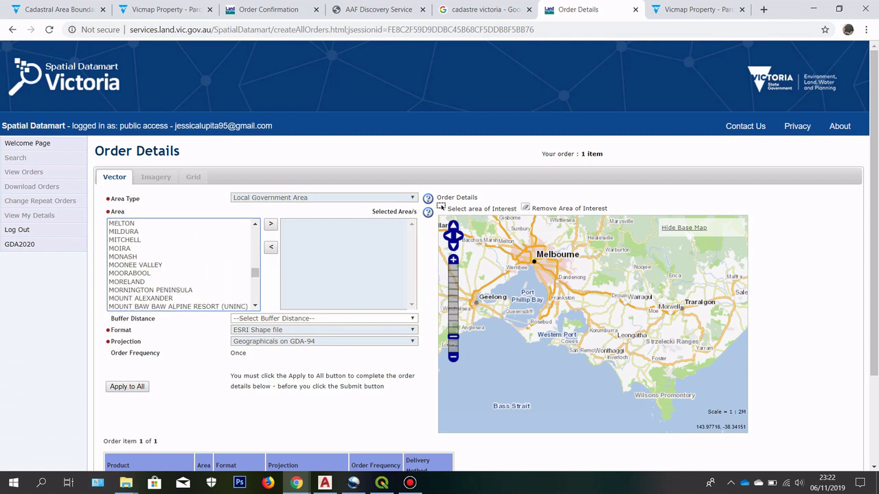
{"action": "scroll", "coordinate": [182, 264], "scroll_direction": "down", "scroll_amount": 3}
{"action": "scroll", "coordinate": [182, 265], "scroll_direction": "up", "scroll_amount": 3}
{"action": "left_click", "coordinate": [135, 265]}
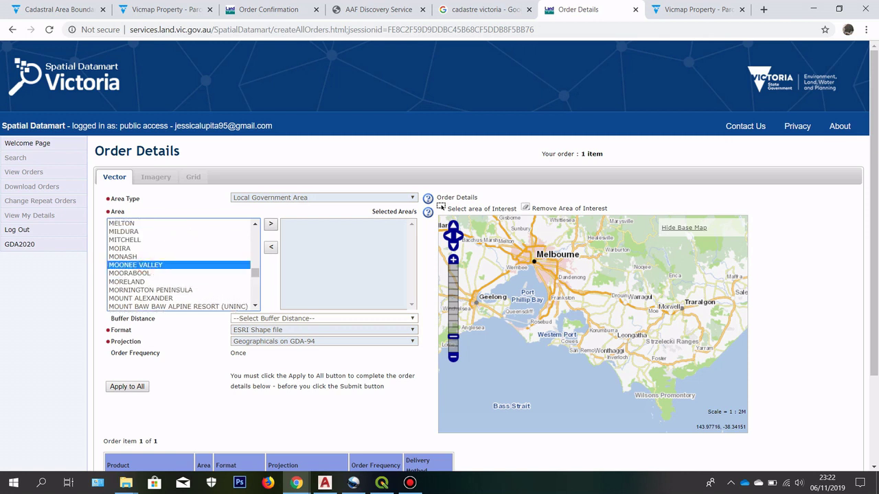
{"action": "left_click", "coordinate": [271, 224]}
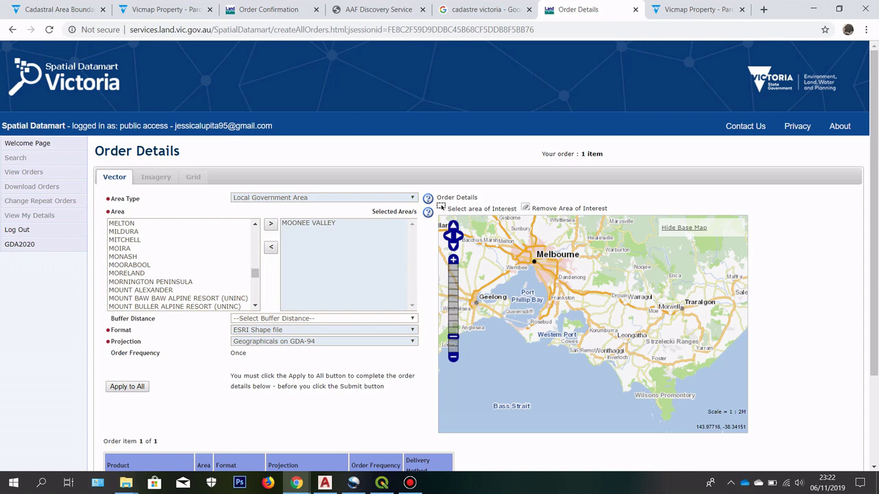
Step: Set a +1km buffer distance and keep ESRI Shape file as the format
{"action": "scroll", "coordinate": [439, 256], "scroll_direction": "down", "scroll_amount": 1}
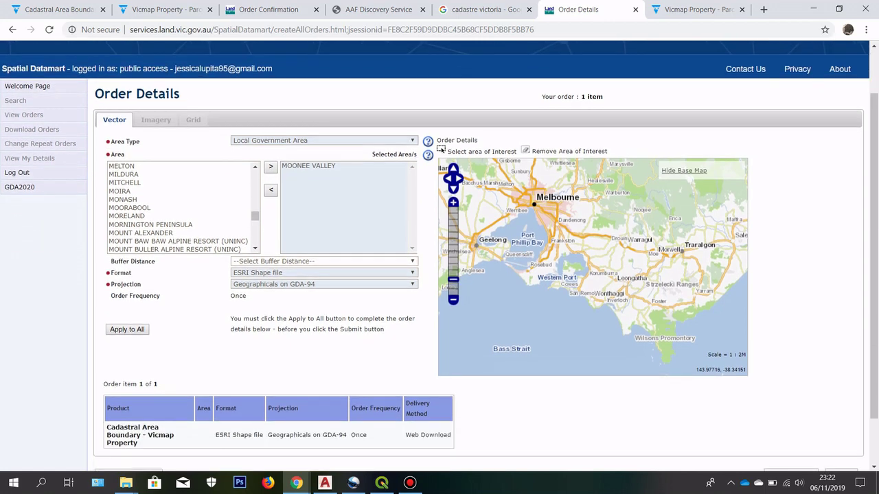
{"action": "left_click", "coordinate": [254, 260]}
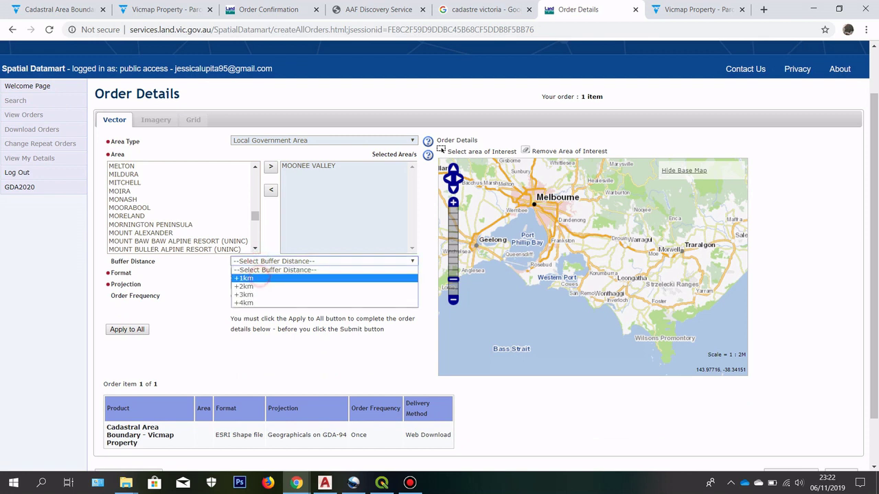
{"action": "left_click", "coordinate": [255, 278]}
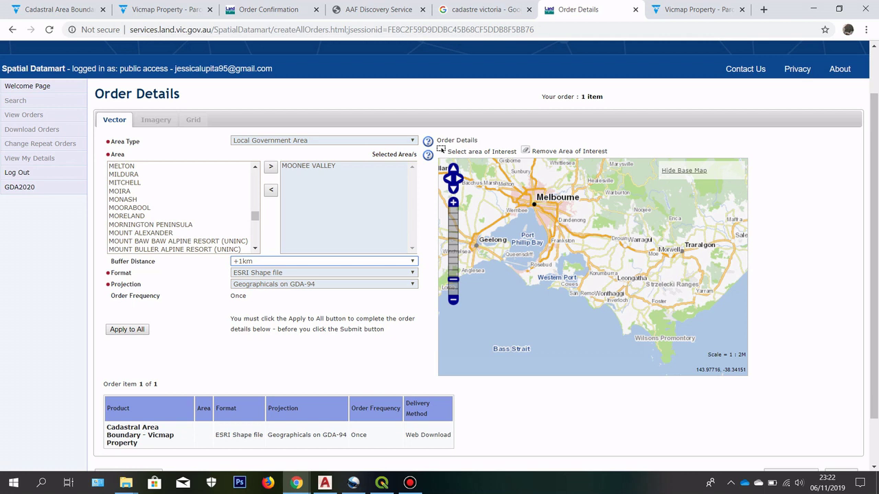
{"action": "left_click", "coordinate": [288, 274]}
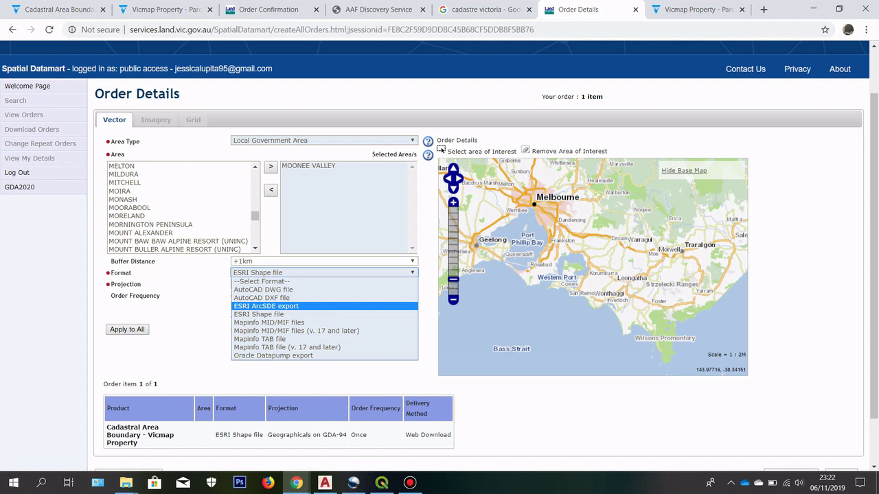
{"action": "left_click", "coordinate": [212, 294]}
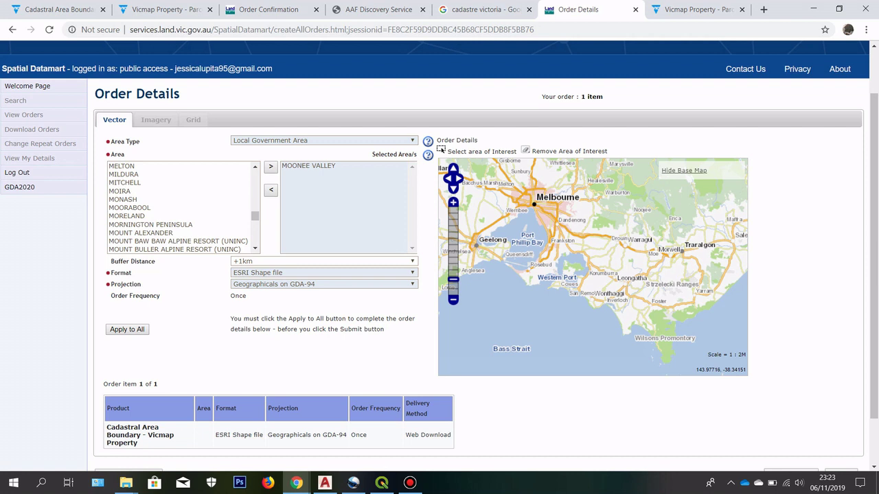
{"action": "left_click", "coordinate": [261, 284]}
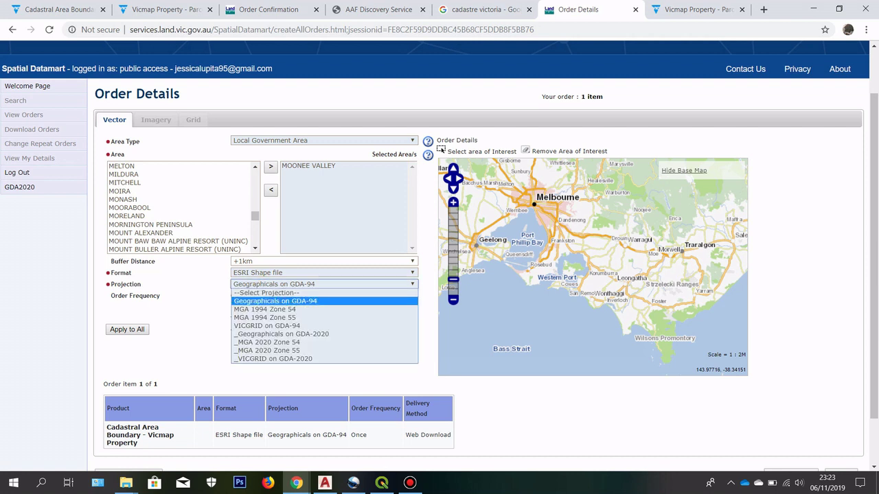
Step: Set the projection to MGA 1994 Zone 55
{"action": "left_click", "coordinate": [268, 317]}
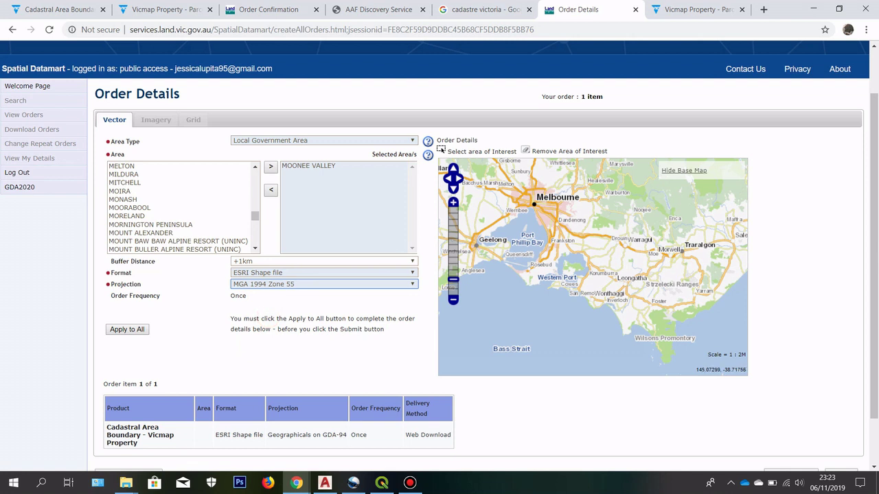
{"action": "scroll", "coordinate": [524, 253], "scroll_direction": "up", "scroll_amount": 3}
{"action": "scroll", "coordinate": [581, 297], "scroll_direction": "up", "scroll_amount": 4}
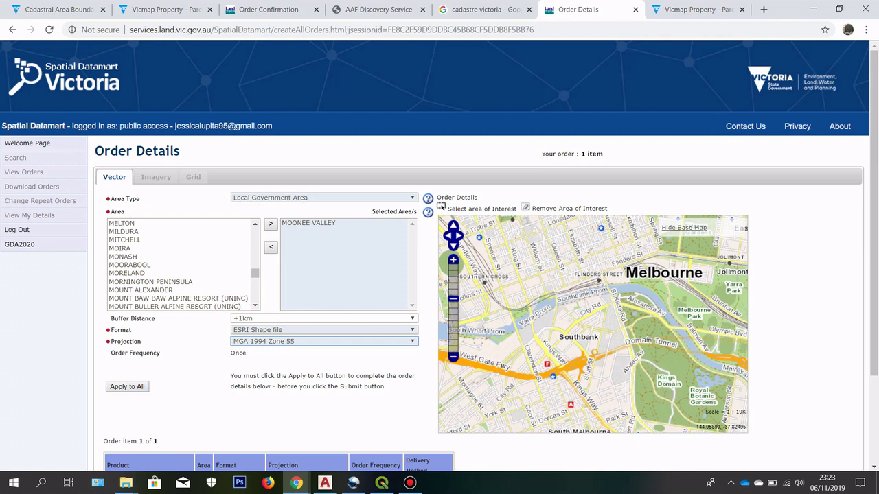
{"action": "left_click", "coordinate": [308, 342]}
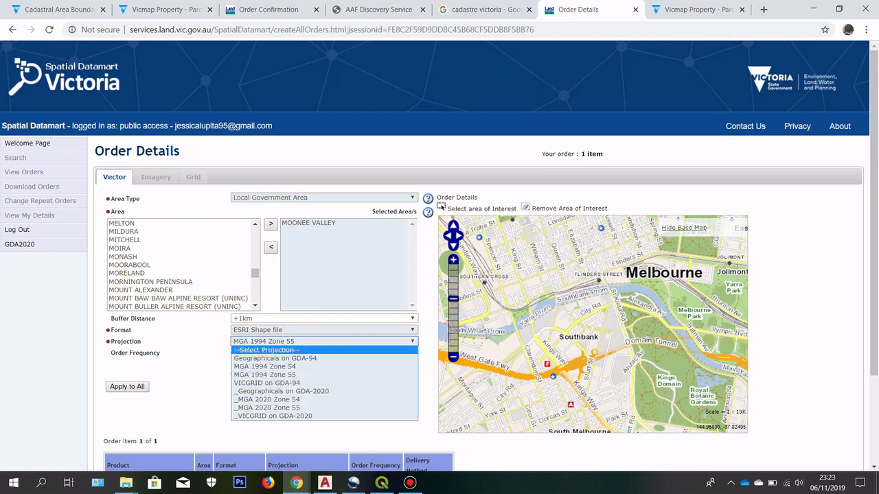
{"action": "left_click", "coordinate": [214, 357]}
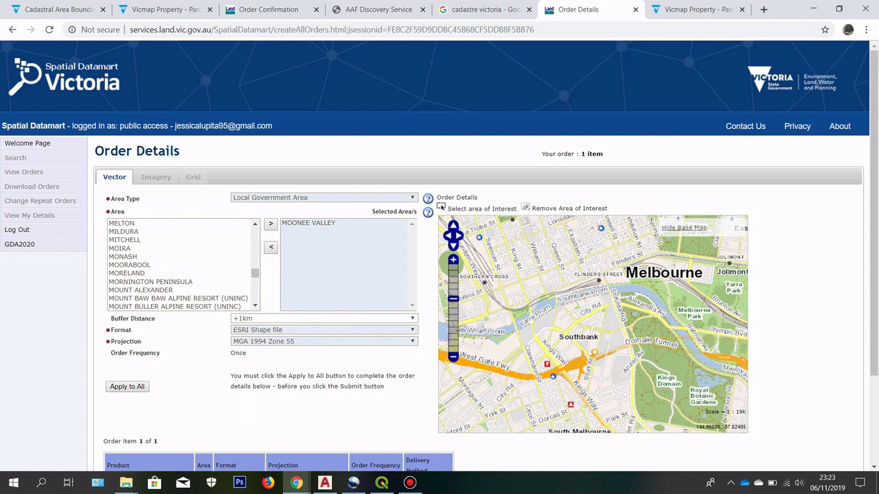
Step: Apply the area, format and projection to the whole order and submit it
{"action": "scroll", "coordinate": [440, 256], "scroll_direction": "down", "scroll_amount": 1}
{"action": "scroll", "coordinate": [127, 272], "scroll_direction": "down", "scroll_amount": 1}
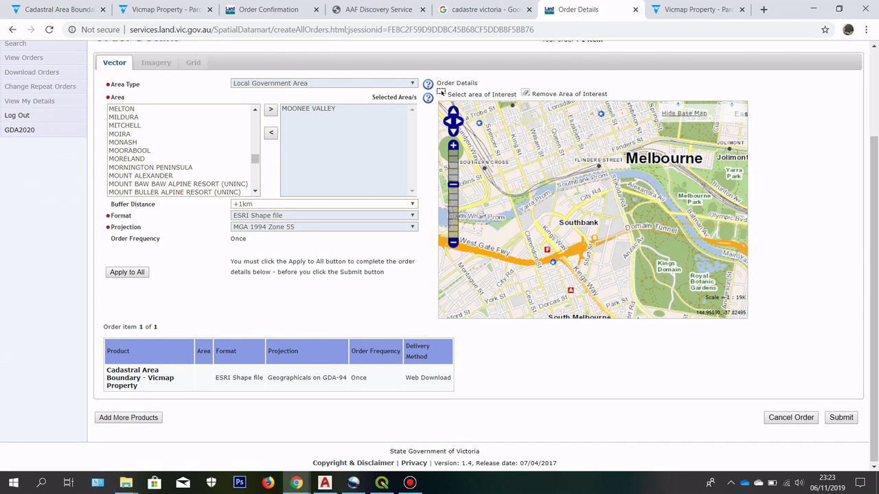
{"action": "left_click", "coordinate": [127, 272]}
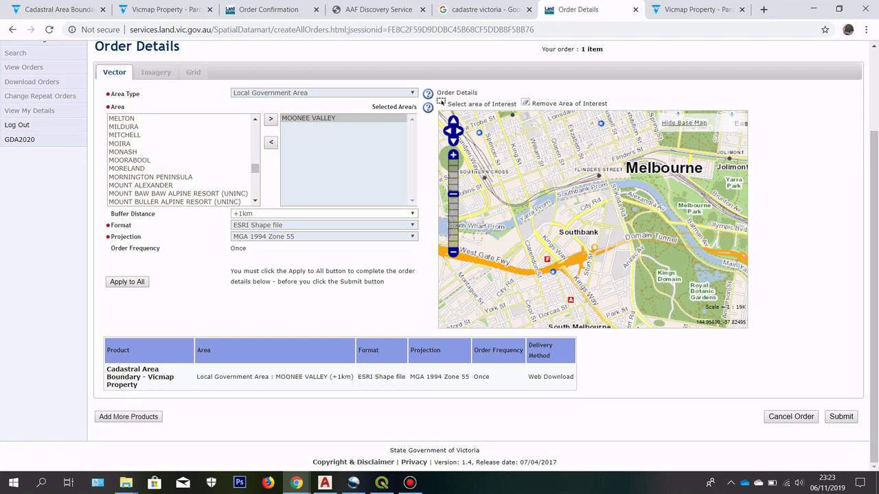
{"action": "left_click", "coordinate": [841, 417]}
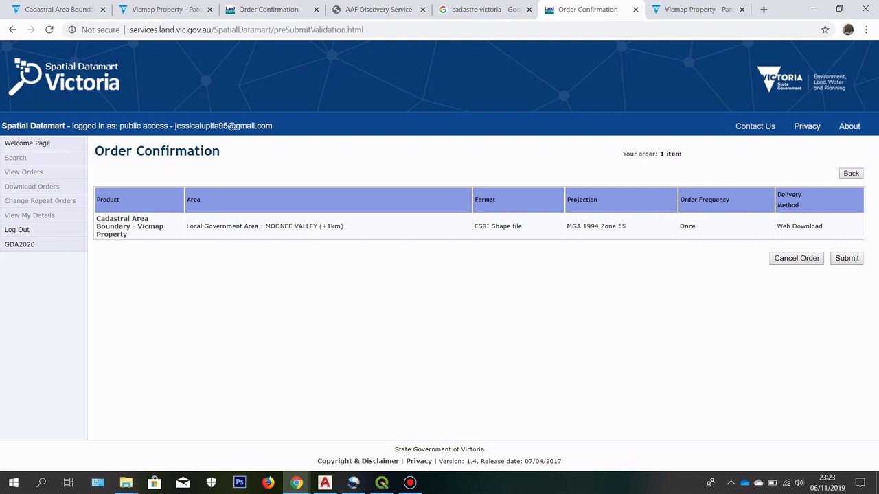
Step: Open the Gmail inbox from Chrome's address bar
{"action": "left_click", "coordinate": [459, 10]}
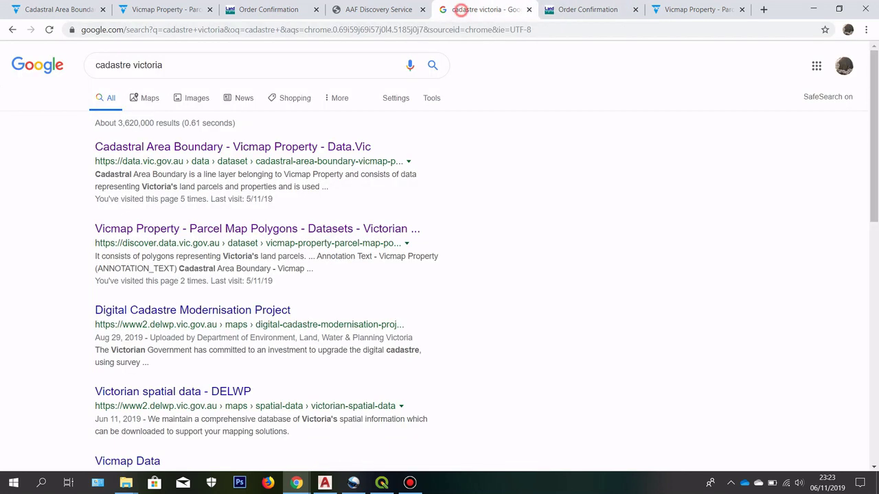
{"action": "key", "text": "ctrl+l"}
{"action": "type", "text": "gm"}
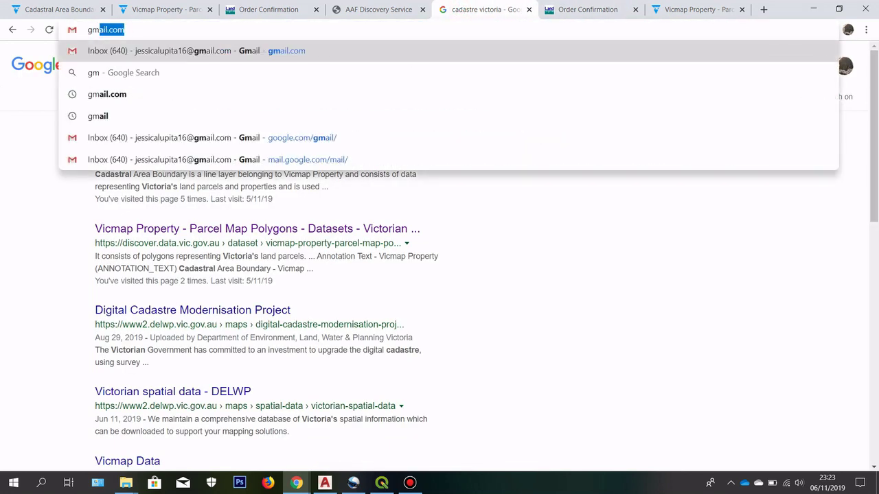
{"action": "type", "text": "ail"}
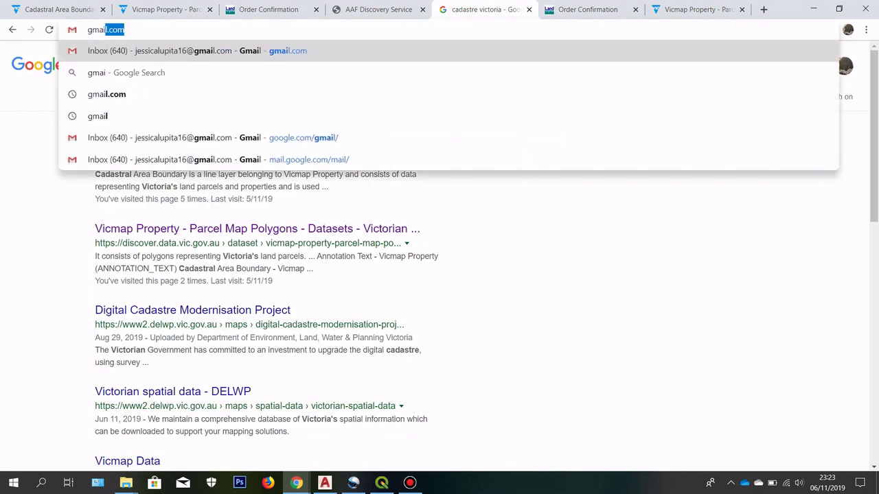
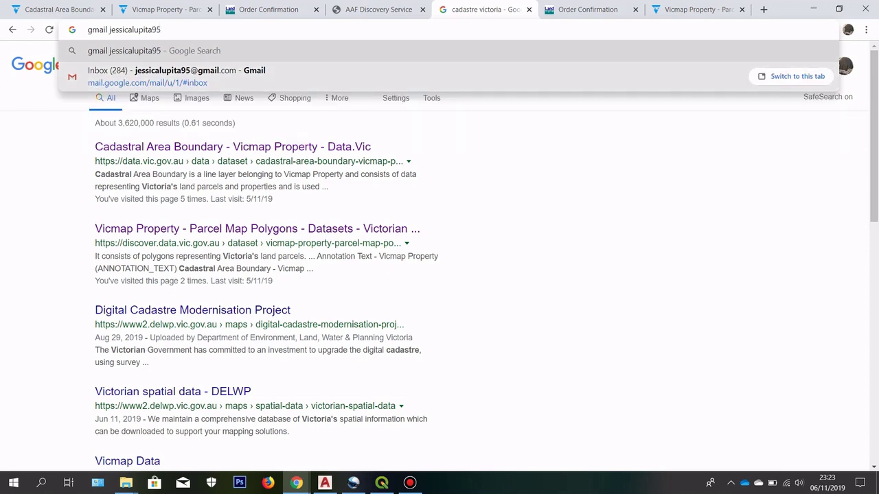
{"action": "left_click", "coordinate": [447, 76]}
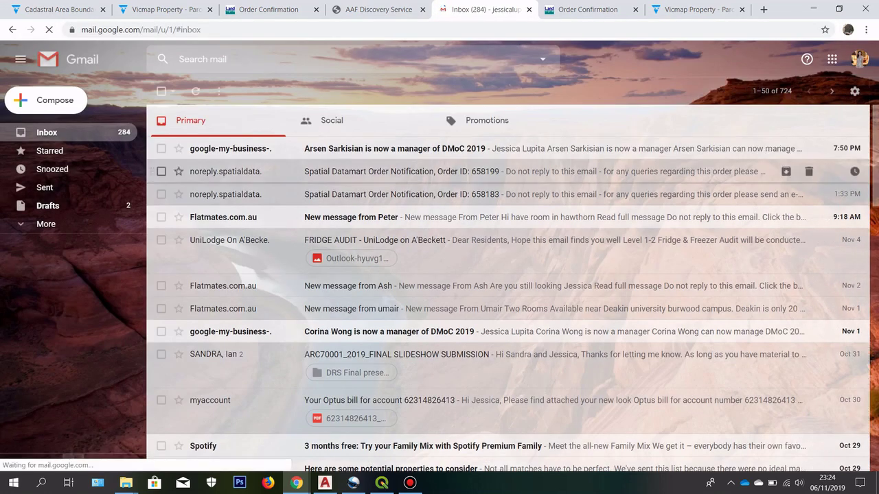
Step: Open the Spatial Datamart order notification e-mail and select its download link
{"action": "left_click", "coordinate": [246, 173]}
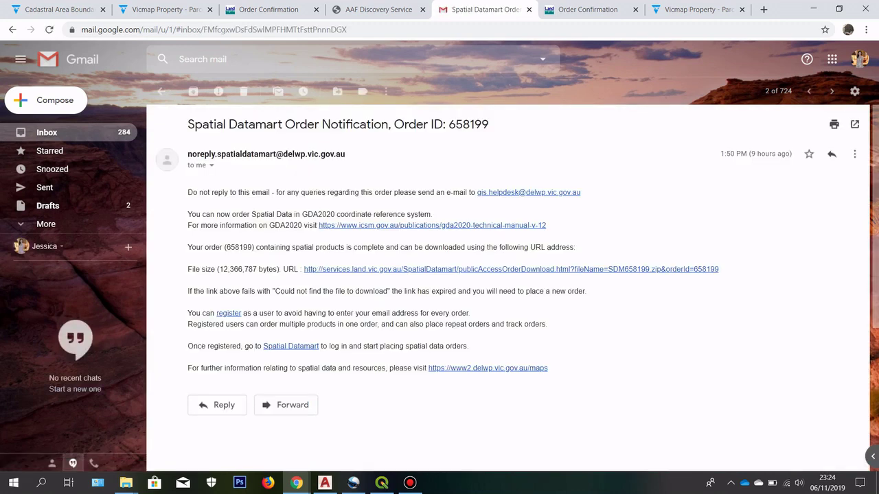
{"action": "left_click_drag", "start_coordinate": [302, 269], "coordinate": [718, 269]}
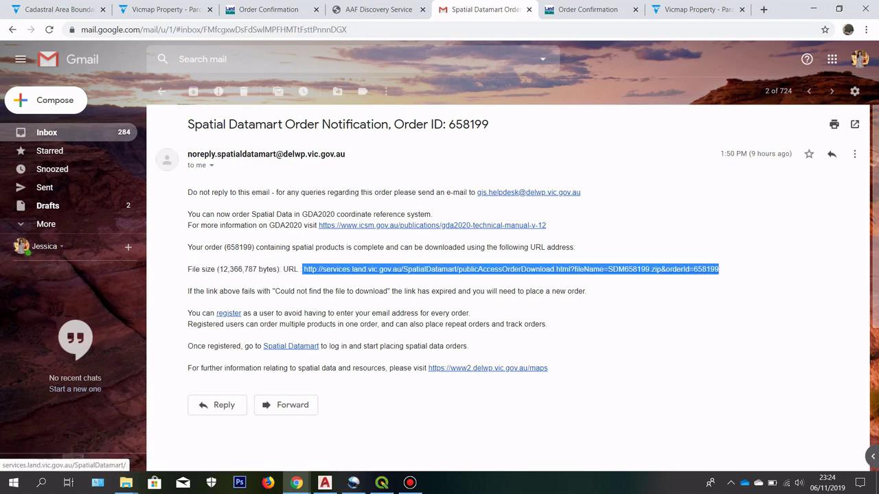
{"action": "left_click", "coordinate": [136, 482]}
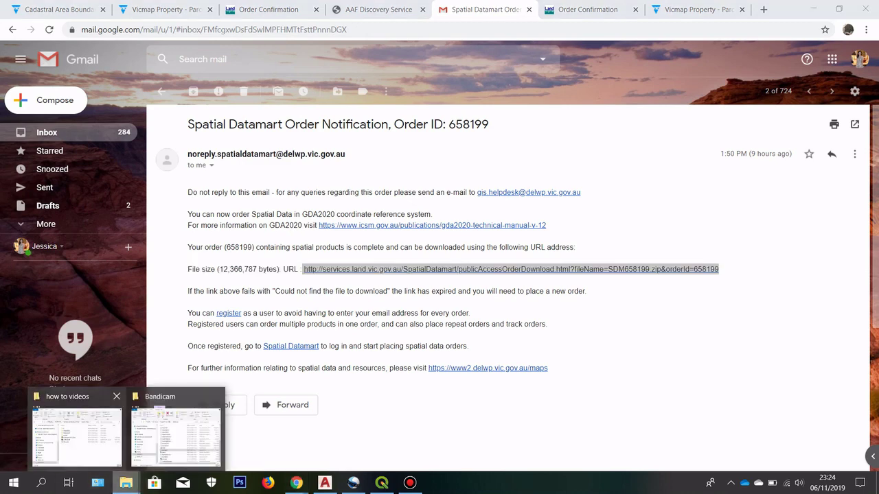
{"action": "left_click", "coordinate": [76, 436]}
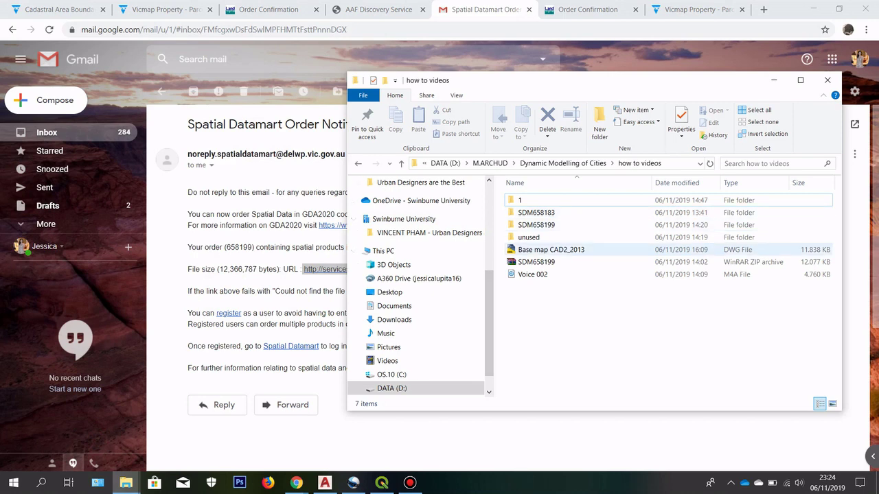
{"action": "left_click", "coordinate": [559, 263]}
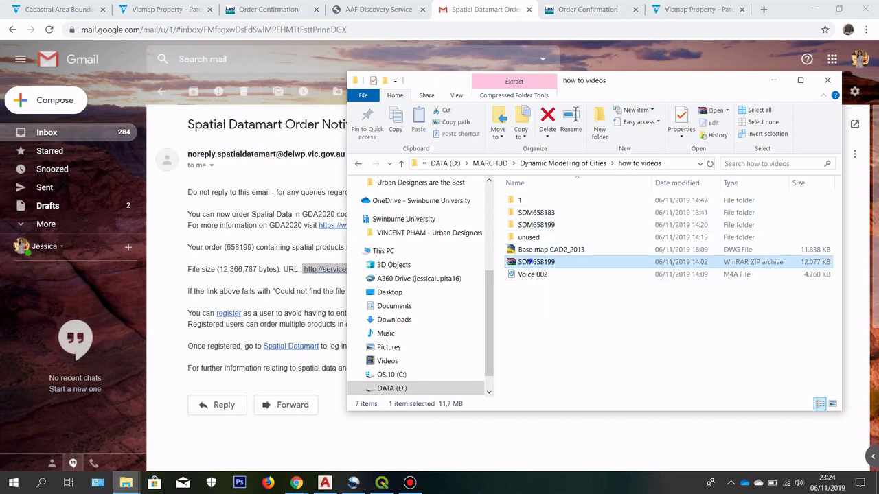
{"action": "right_click", "coordinate": [530, 262]}
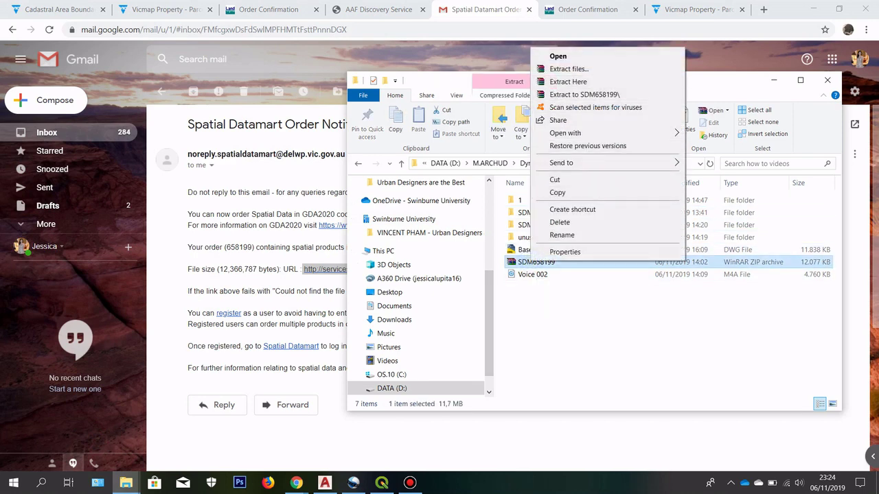
{"action": "left_click", "coordinate": [584, 94]}
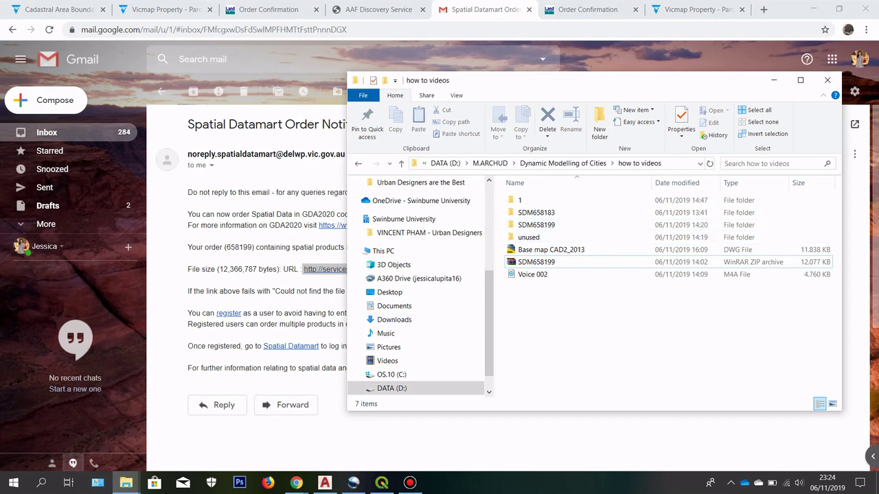
{"action": "left_click", "coordinate": [381, 483]}
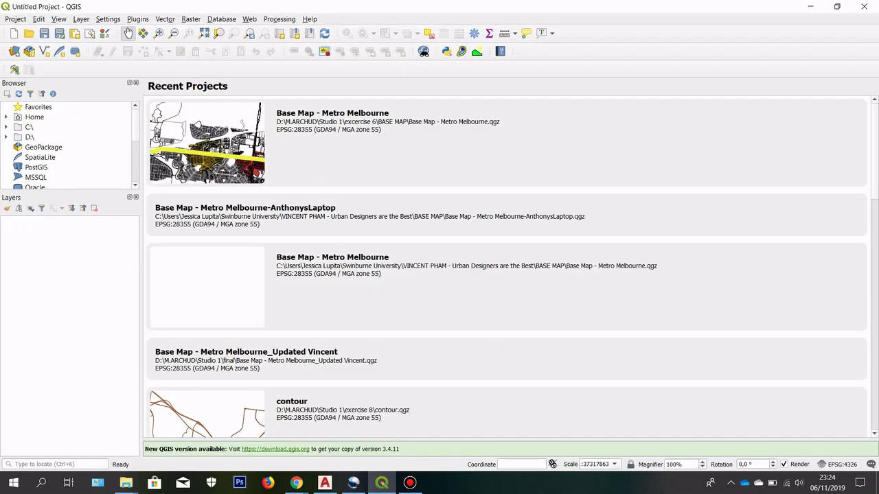
{"action": "left_click", "coordinate": [13, 33]}
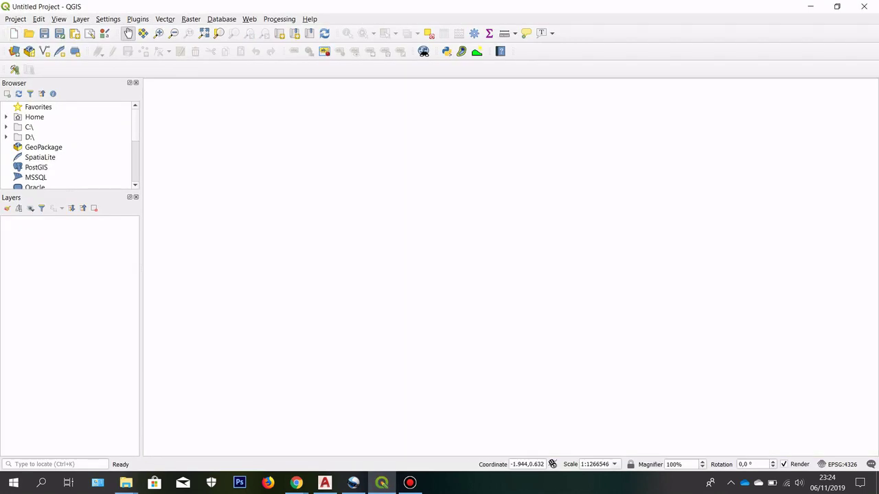
{"action": "scroll", "coordinate": [69, 144], "scroll_direction": "down", "scroll_amount": 5}
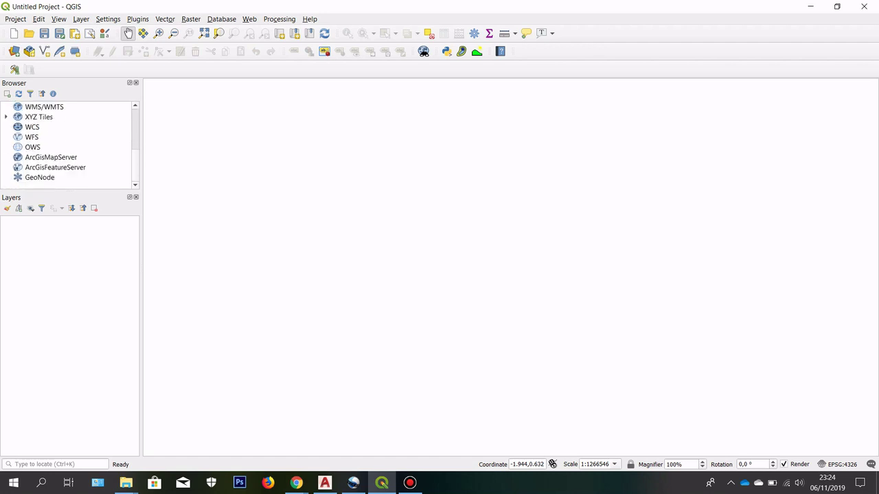
{"action": "scroll", "coordinate": [69, 144], "scroll_direction": "up", "scroll_amount": 5}
{"action": "scroll", "coordinate": [69, 144], "scroll_direction": "up", "scroll_amount": 1}
{"action": "left_click", "coordinate": [7, 136]}
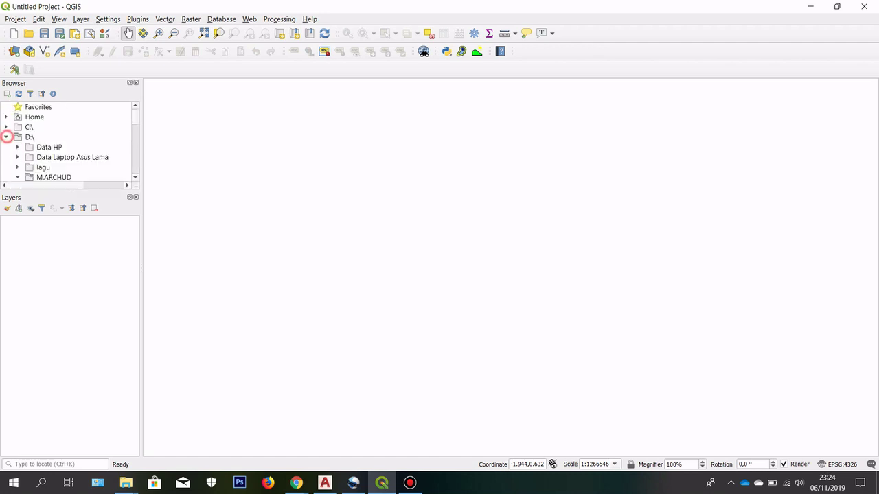
{"action": "scroll", "coordinate": [69, 144], "scroll_direction": "down", "scroll_amount": 1}
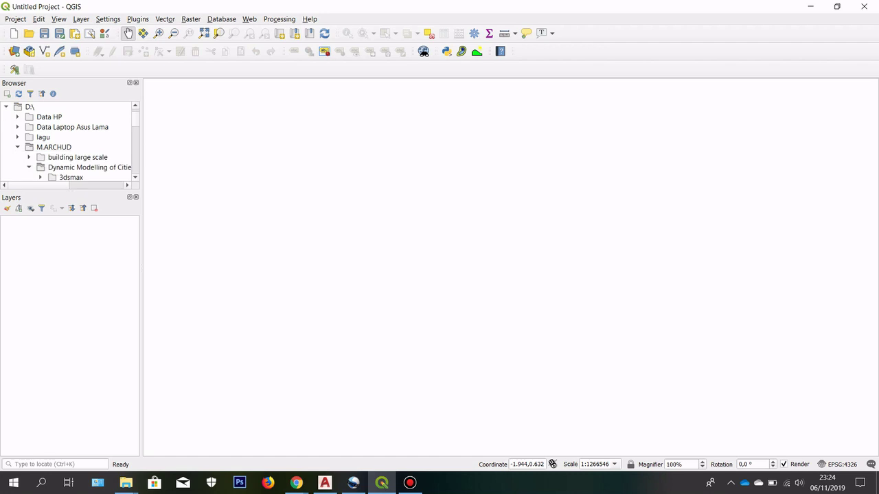
{"action": "scroll", "coordinate": [69, 144], "scroll_direction": "down", "scroll_amount": 3}
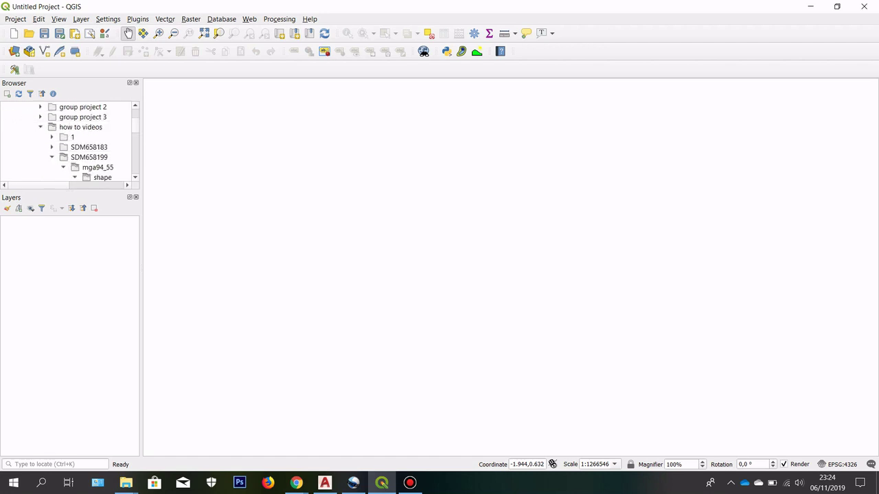
{"action": "scroll", "coordinate": [69, 144], "scroll_direction": "down", "scroll_amount": 1}
{"action": "left_click_drag", "start_coordinate": [46, 185], "coordinate": [63, 184]}
{"action": "left_click", "coordinate": [68, 127]}
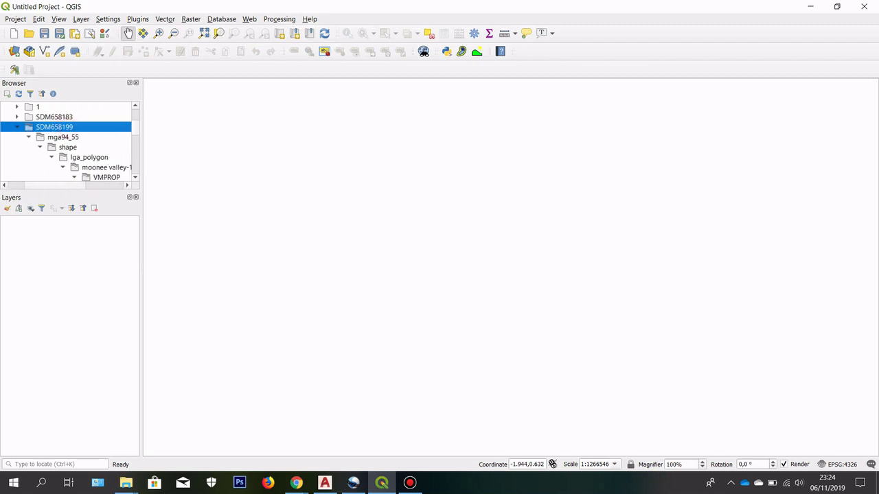
{"action": "mouse_move", "coordinate": [126, 482]}
{"action": "mouse_move", "coordinate": [175, 429]}
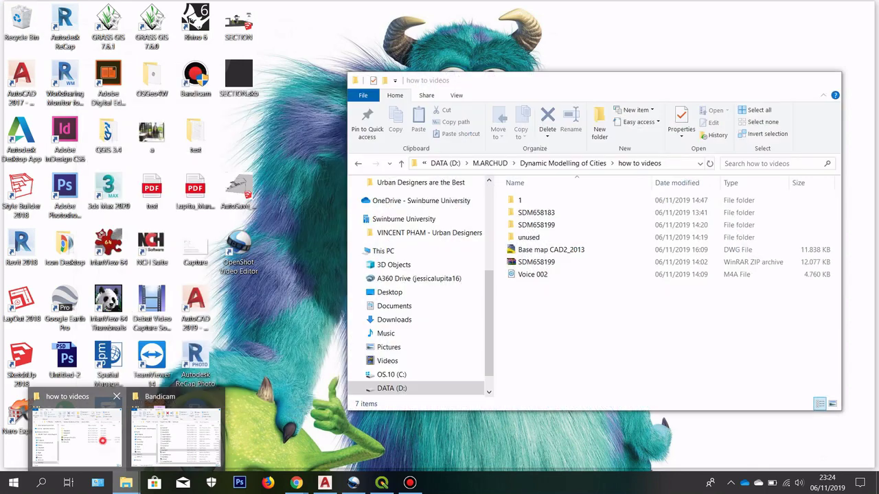
{"action": "left_click", "coordinate": [75, 434]}
{"action": "left_click_drag", "start_coordinate": [545, 81], "coordinate": [383, 49]}
{"action": "left_click", "coordinate": [390, 193]}
{"action": "double_click", "coordinate": [390, 193]}
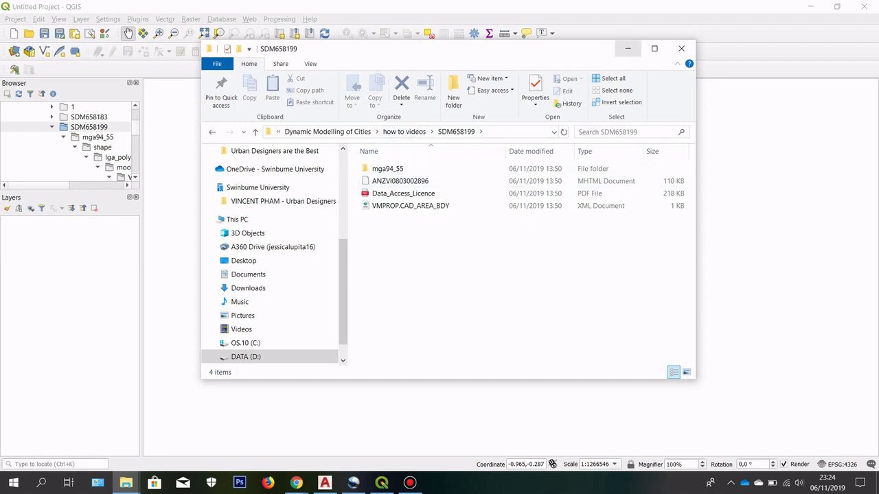
{"action": "left_click", "coordinate": [628, 48]}
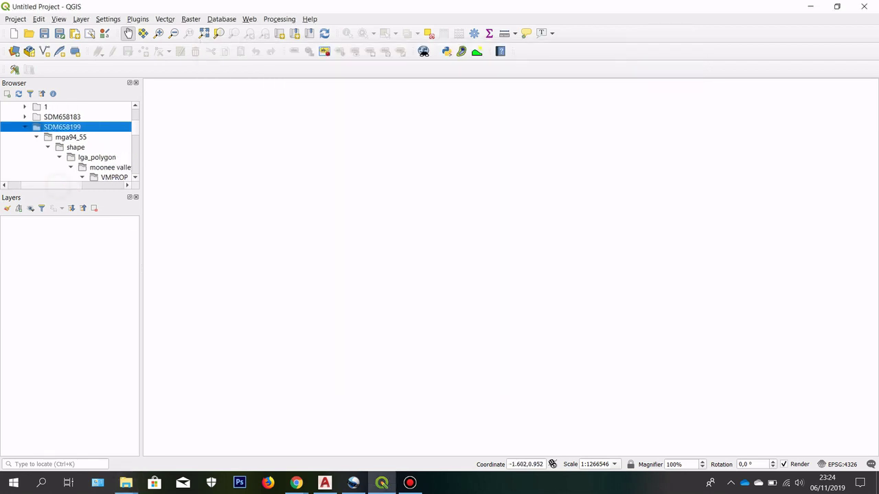
Step: Select the CAD_AREA_BDY.shp parcel shapefile in the VMPROP folder
{"action": "scroll", "coordinate": [69, 142], "scroll_direction": "down", "scroll_amount": 1}
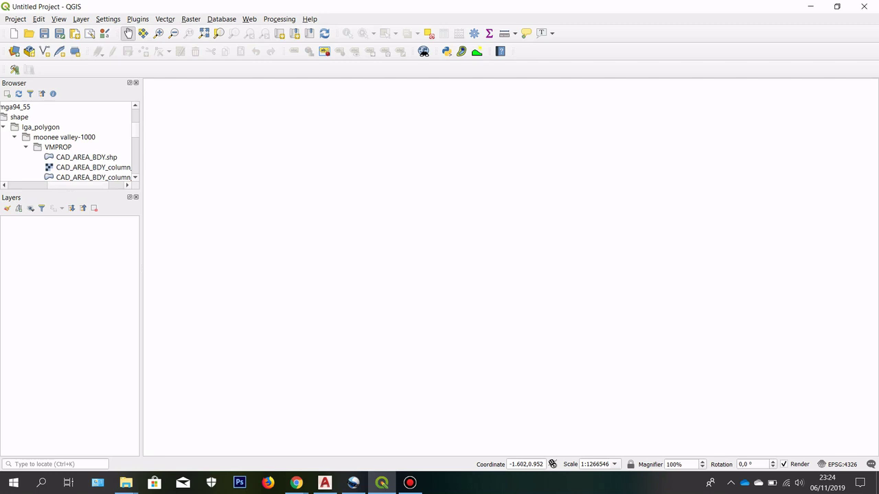
{"action": "left_click", "coordinate": [88, 158]}
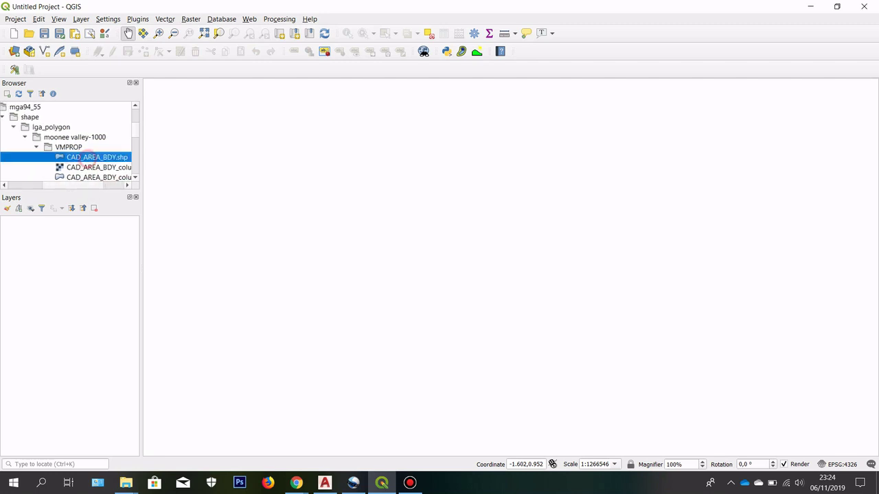
{"action": "left_click", "coordinate": [92, 184]}
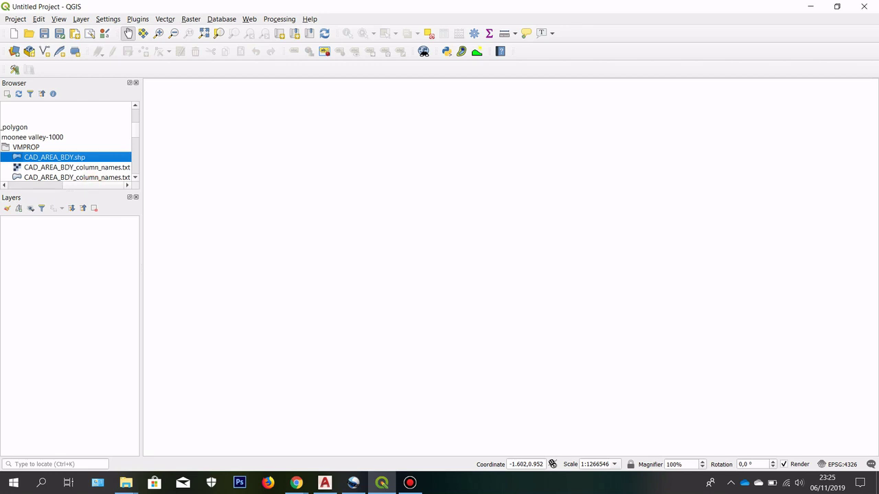
Step: Add CAD_AREA_BDY.shp from the Browser to the map and zoom in on the parcels
{"action": "left_click_drag", "start_coordinate": [114, 185], "coordinate": [106, 185]}
{"action": "left_click", "coordinate": [95, 158]}
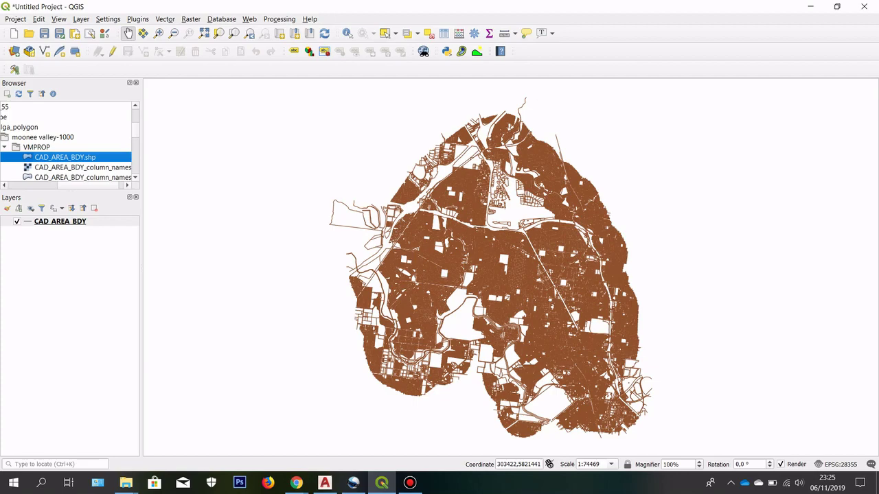
{"action": "scroll", "coordinate": [410, 227], "scroll_direction": "up", "scroll_amount": 2}
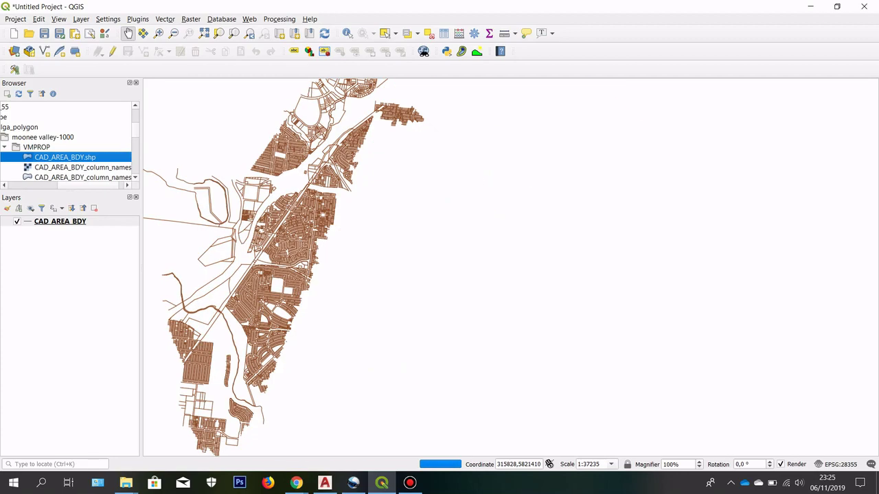
{"action": "scroll", "coordinate": [382, 147], "scroll_direction": "up", "scroll_amount": 1}
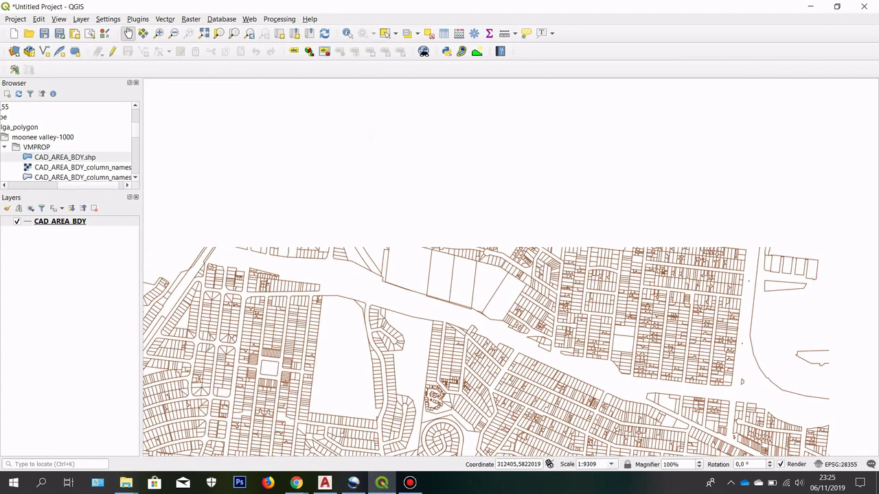
Step: Pan and zoom around nearby blocks to inspect the Moonee Valley parcel lines
{"action": "left_click_drag", "start_coordinate": [417, 206], "coordinate": [380, 186]}
{"action": "scroll", "coordinate": [337, 237], "scroll_direction": "down", "scroll_amount": 1}
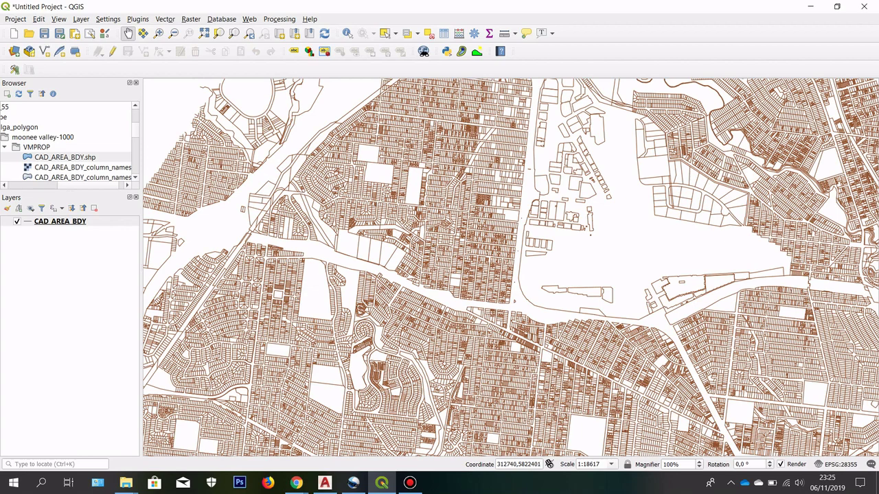
{"action": "left_click_drag", "start_coordinate": [425, 170], "coordinate": [394, 258]}
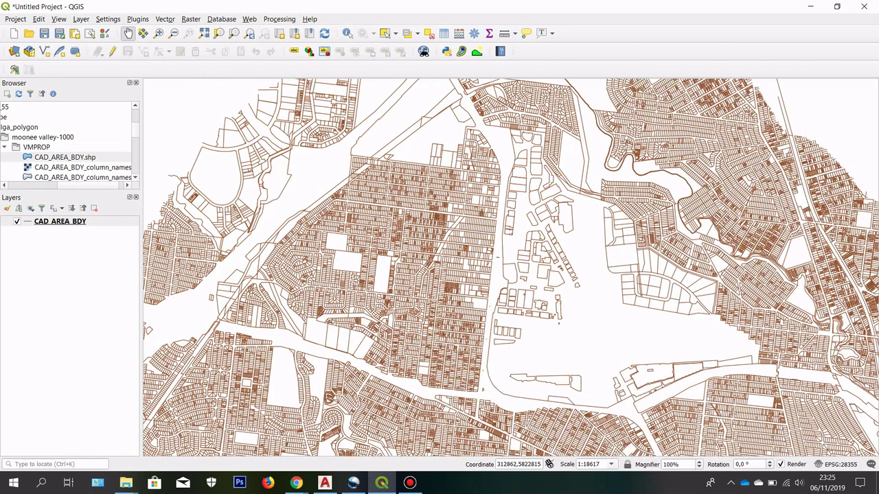
{"action": "left_click_drag", "start_coordinate": [335, 265], "coordinate": [374, 262]}
{"action": "scroll", "coordinate": [437, 221], "scroll_direction": "up", "scroll_amount": 2}
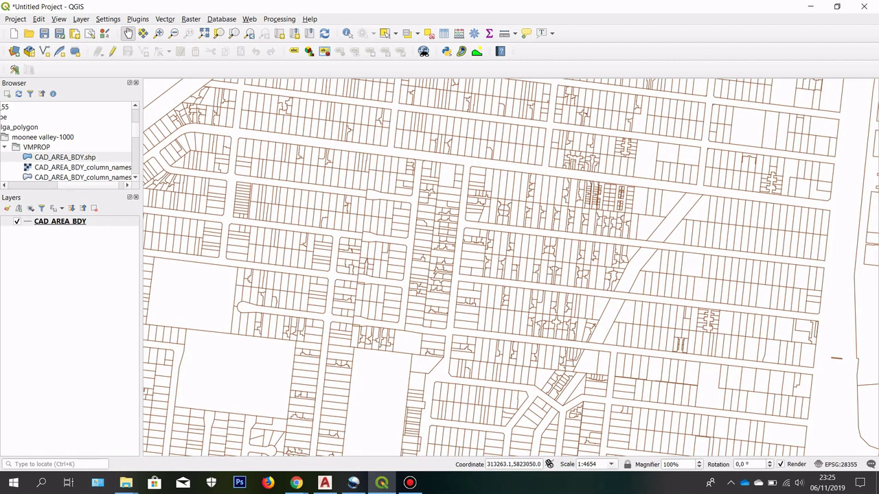
{"action": "scroll", "coordinate": [412, 223], "scroll_direction": "down", "scroll_amount": 1}
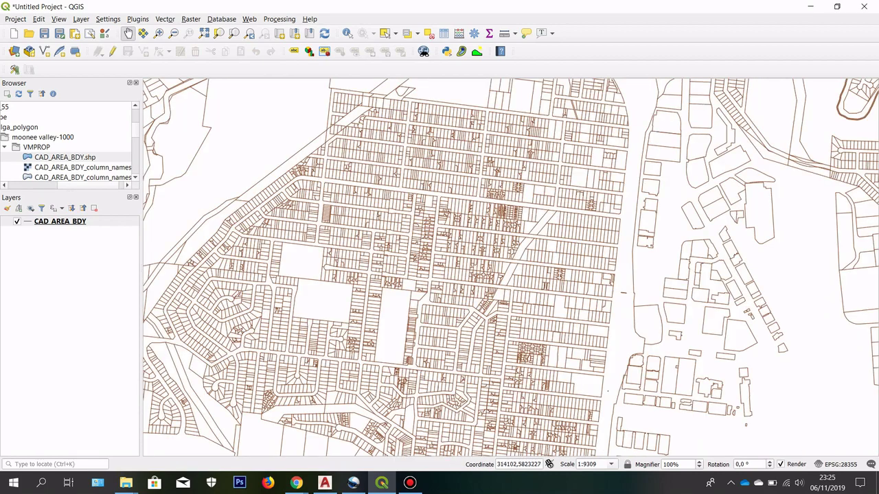
{"action": "scroll", "coordinate": [398, 315], "scroll_direction": "down", "scroll_amount": 1}
{"action": "scroll", "coordinate": [398, 202], "scroll_direction": "up", "scroll_amount": 1}
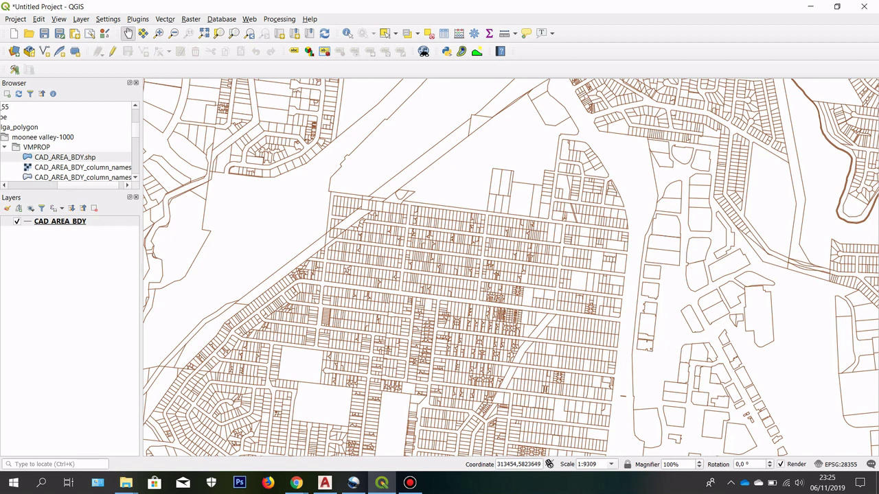
{"action": "scroll", "coordinate": [379, 165], "scroll_direction": "down", "scroll_amount": 1}
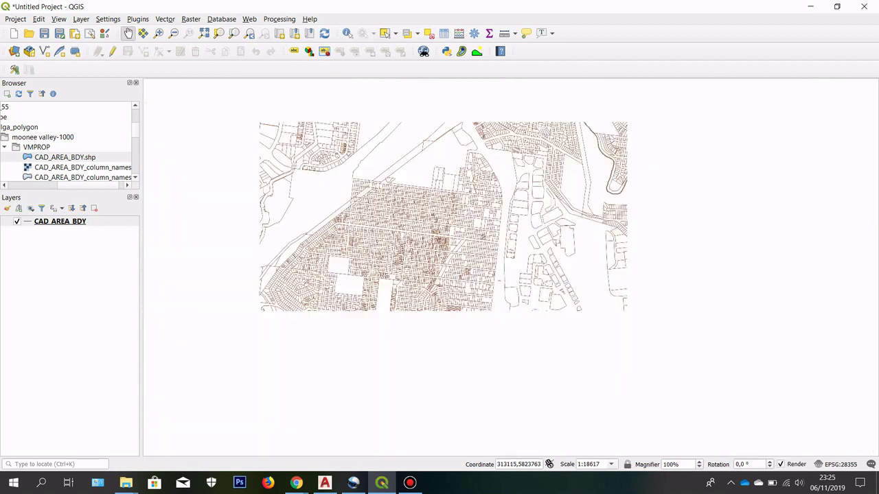
{"action": "scroll", "coordinate": [484, 89], "scroll_direction": "up", "scroll_amount": 1}
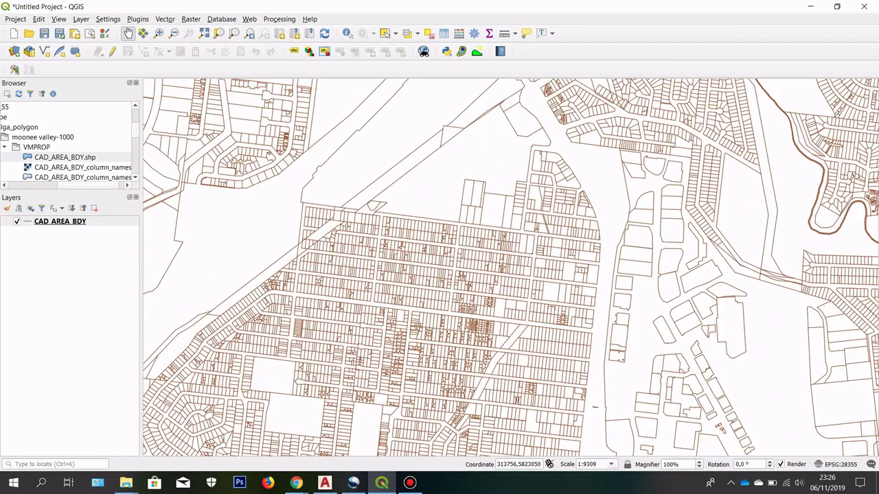
{"action": "scroll", "coordinate": [442, 204], "scroll_direction": "down", "scroll_amount": 3}
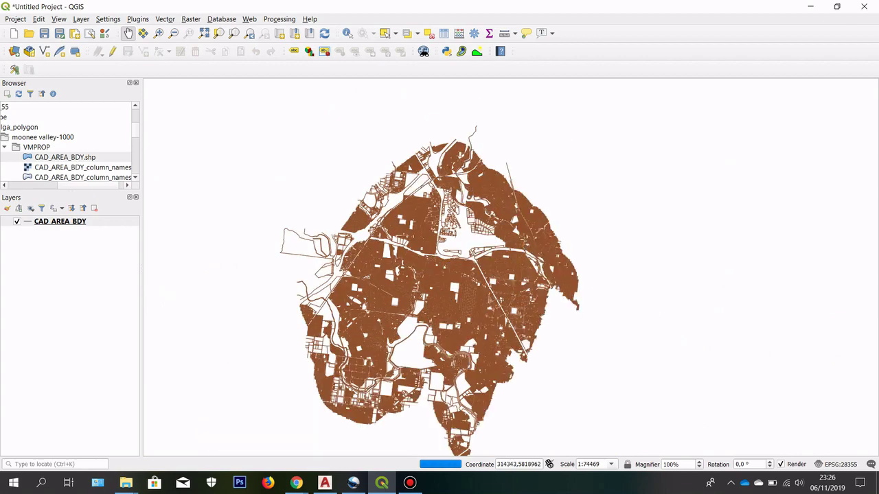
{"action": "scroll", "coordinate": [429, 205], "scroll_direction": "up", "scroll_amount": 1}
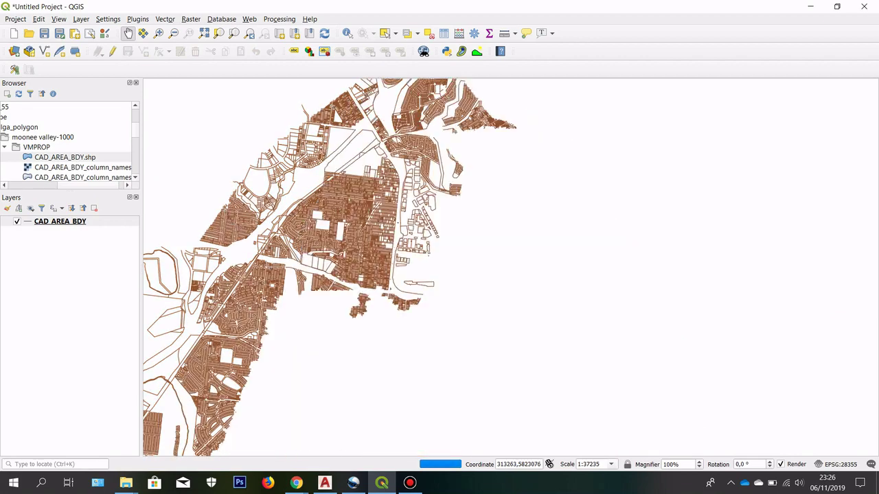
{"action": "scroll", "coordinate": [305, 201], "scroll_direction": "up", "scroll_amount": 1}
{"action": "scroll", "coordinate": [394, 192], "scroll_direction": "down", "scroll_amount": 1}
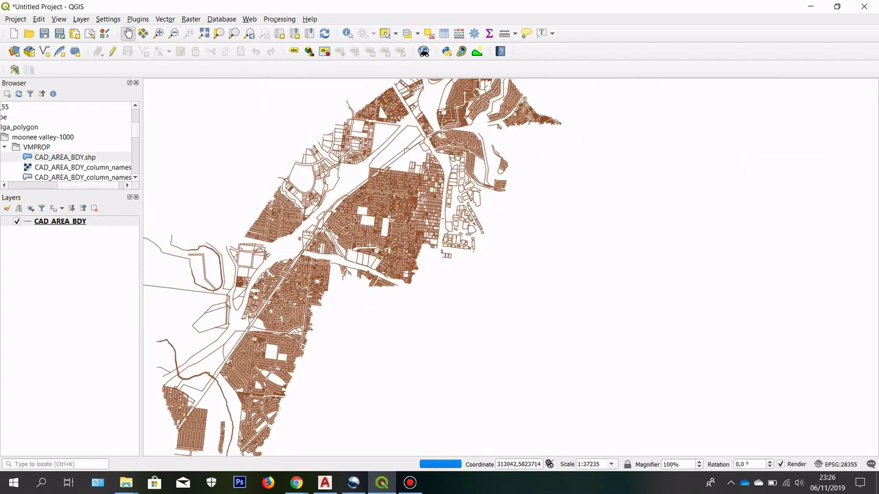
{"action": "scroll", "coordinate": [383, 167], "scroll_direction": "up", "scroll_amount": 1}
{"action": "scroll", "coordinate": [360, 208], "scroll_direction": "down", "scroll_amount": 1}
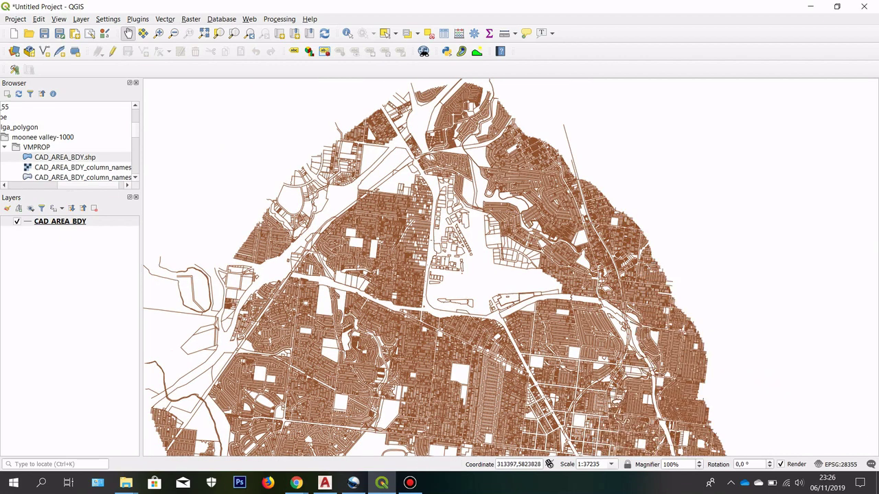
{"action": "scroll", "coordinate": [384, 96], "scroll_direction": "down", "scroll_amount": 1}
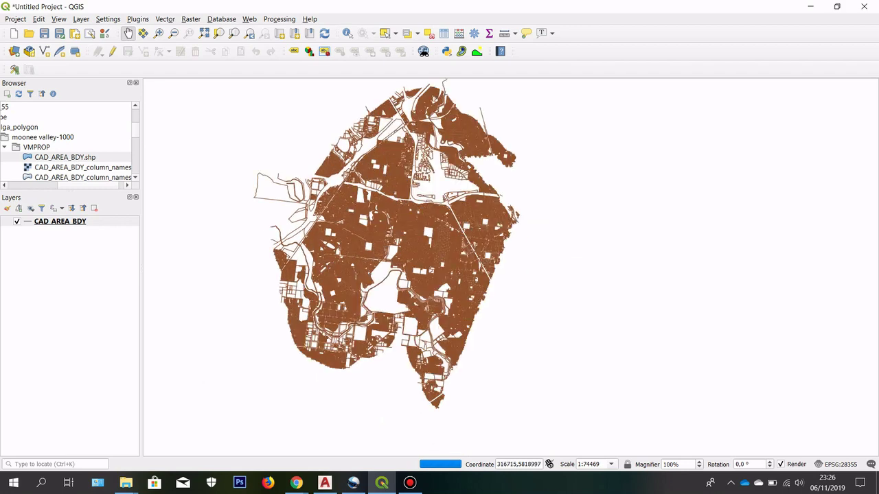
{"action": "scroll", "coordinate": [322, 278], "scroll_direction": "up", "scroll_amount": 2}
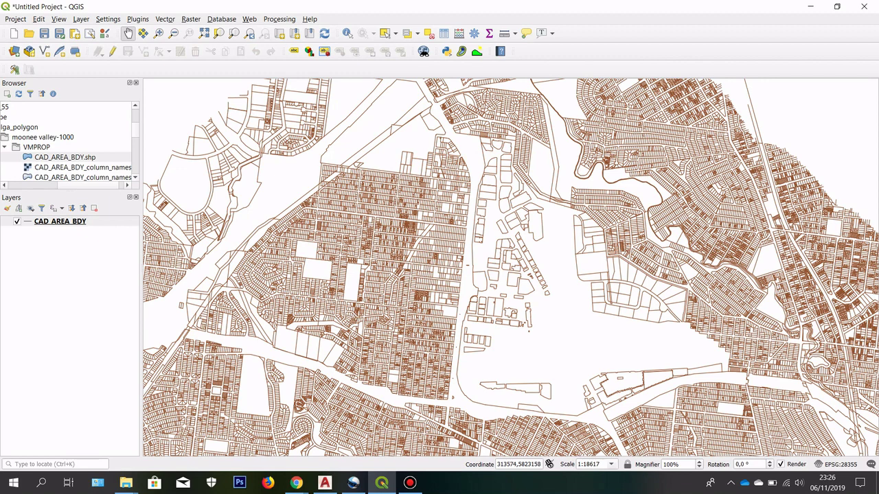
{"action": "scroll", "coordinate": [429, 179], "scroll_direction": "down", "scroll_amount": 1}
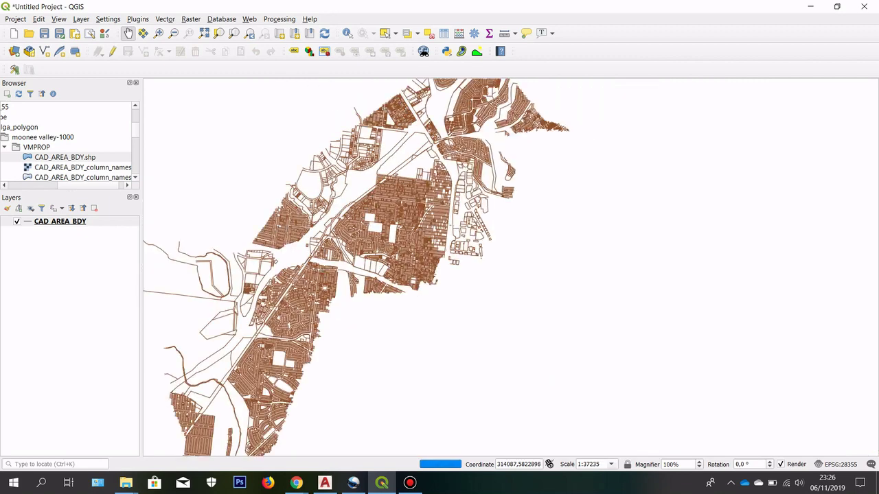
{"action": "scroll", "coordinate": [376, 287], "scroll_direction": "up", "scroll_amount": 1}
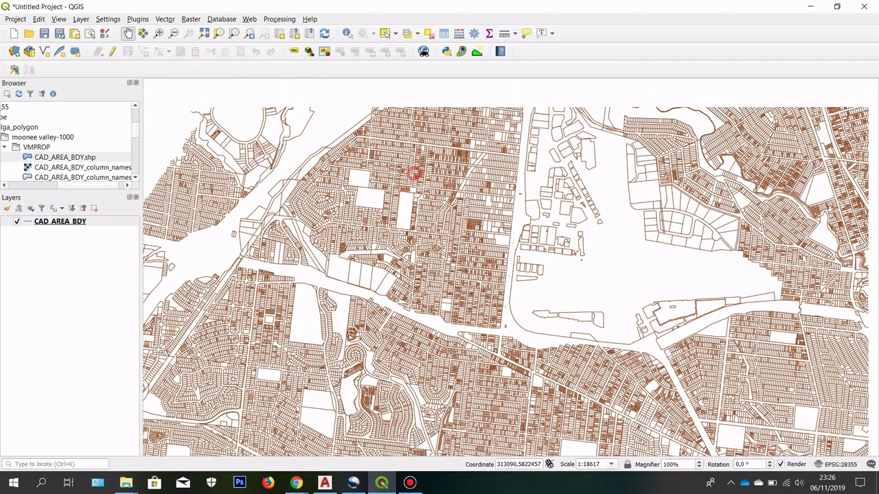
{"action": "scroll", "coordinate": [431, 190], "scroll_direction": "down", "scroll_amount": 1}
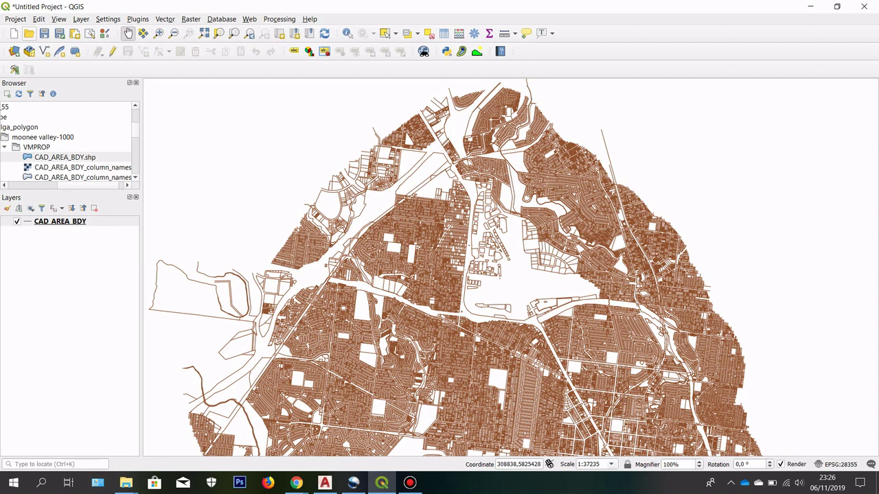
Step: Put the CAD_AREA_BDY layer into editing mode with the Select Features tool active
{"action": "left_click", "coordinate": [48, 230]}
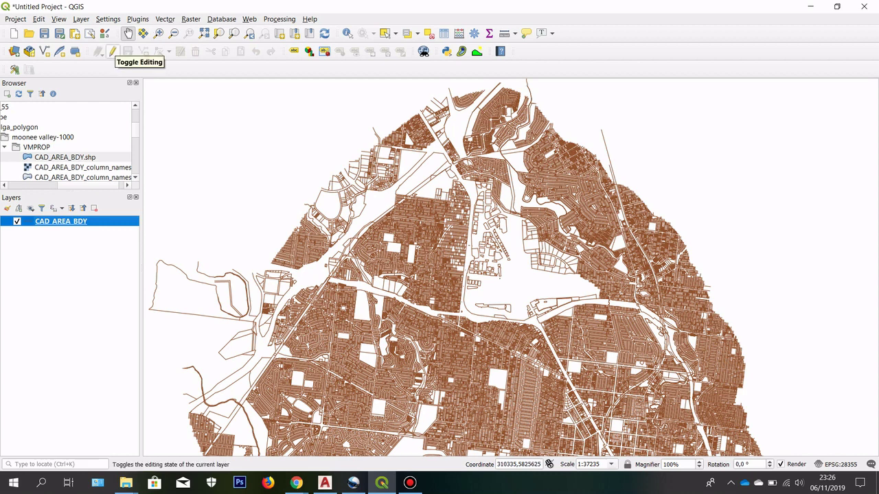
{"action": "left_click", "coordinate": [112, 52]}
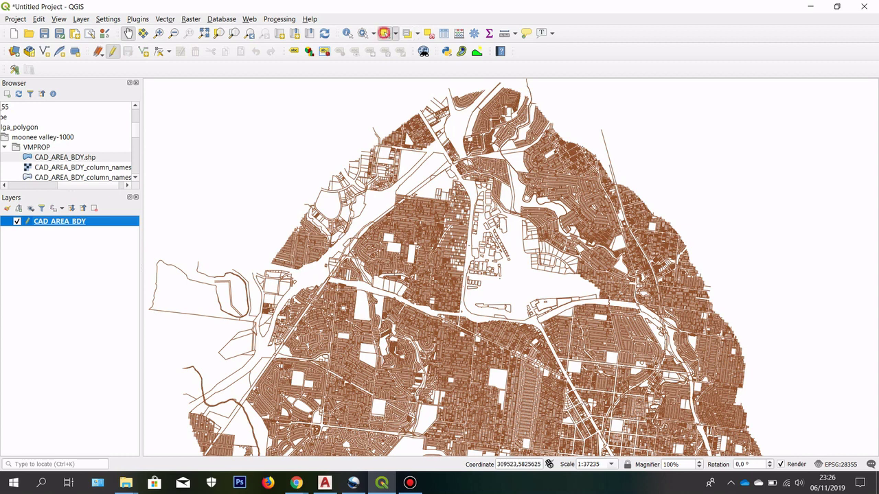
{"action": "left_click", "coordinate": [384, 33]}
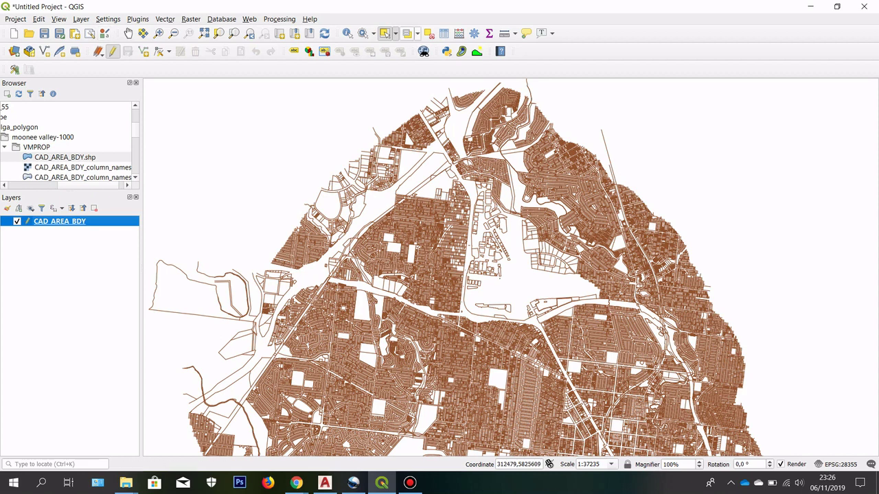
Step: Rectangle-select the 193363 southern parcels and zoom out to check the selection
{"action": "scroll", "coordinate": [337, 165], "scroll_direction": "down", "scroll_amount": 1}
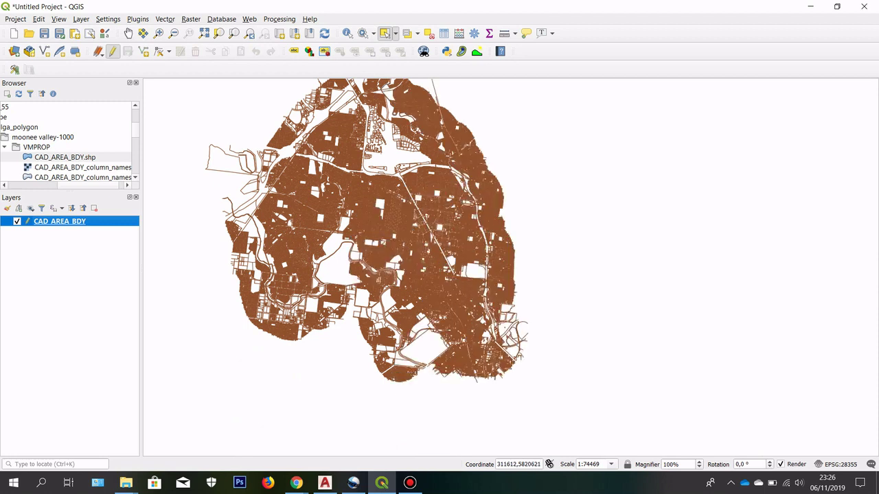
{"action": "left_click", "coordinate": [554, 408]}
{"action": "left_click_drag", "start_coordinate": [567, 406], "coordinate": [195, 200]}
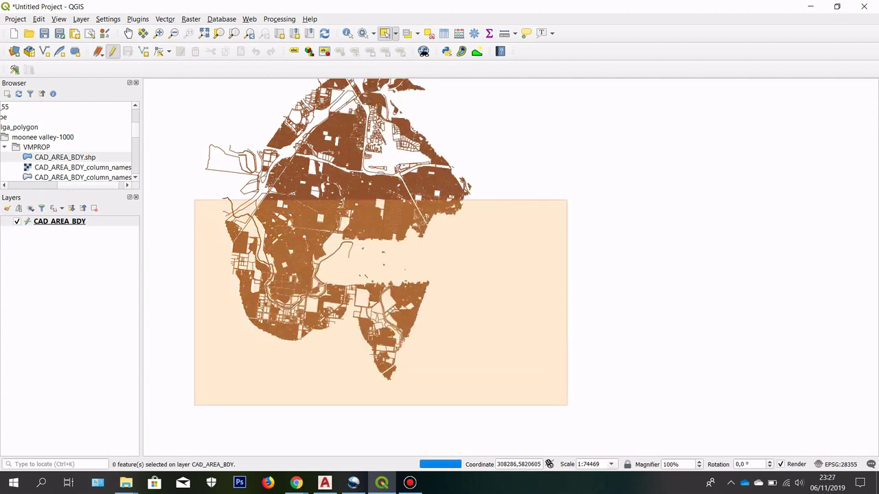
{"action": "left_click_drag", "start_coordinate": [195, 200], "coordinate": [194, 199]}
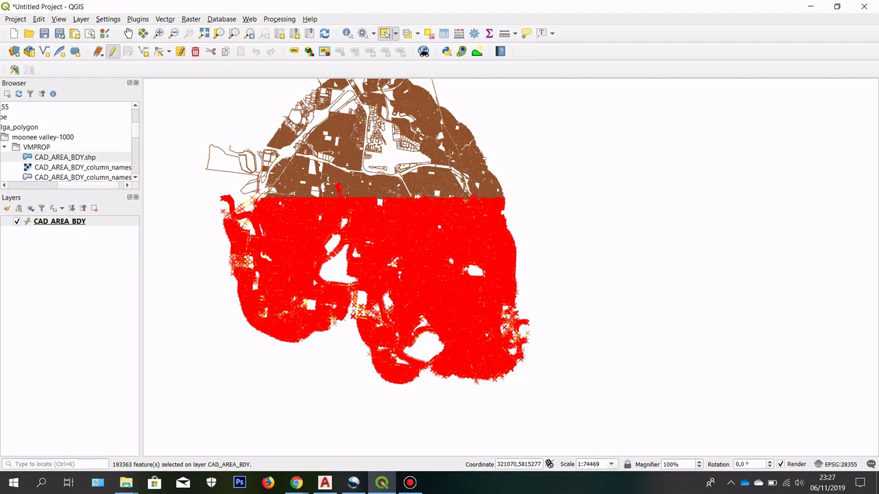
{"action": "scroll", "coordinate": [393, 190], "scroll_direction": "up", "scroll_amount": 2}
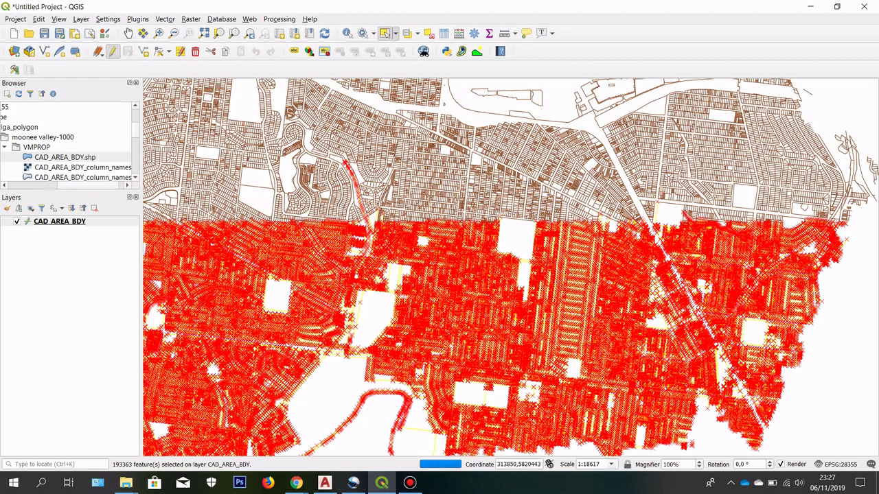
{"action": "scroll", "coordinate": [393, 237], "scroll_direction": "down", "scroll_amount": 2}
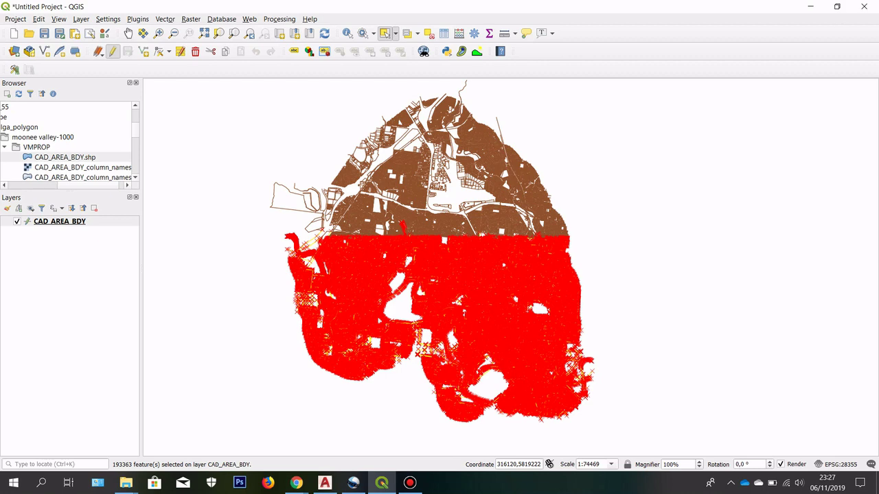
Step: Delete the selected southern parcels, then select and delete the right-hand parcels
{"action": "key", "text": "Delete"}
{"action": "scroll", "coordinate": [549, 176], "scroll_direction": "up", "scroll_amount": 1}
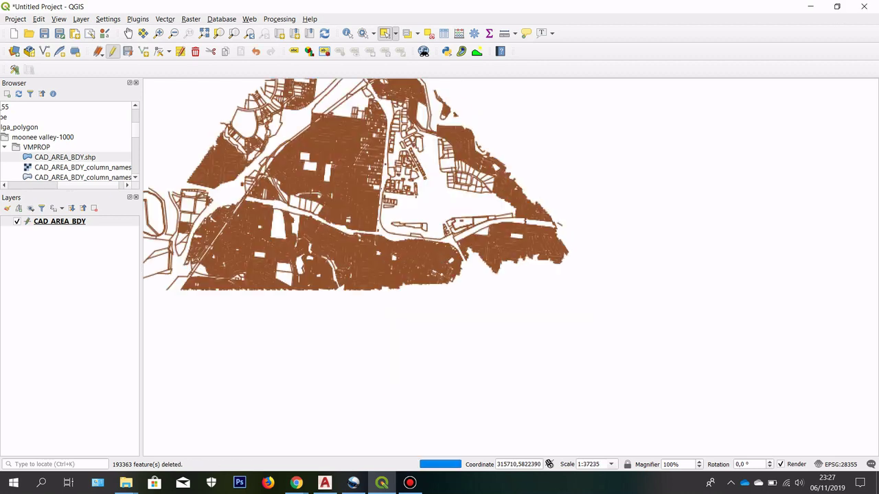
{"action": "scroll", "coordinate": [522, 172], "scroll_direction": "down", "scroll_amount": 1}
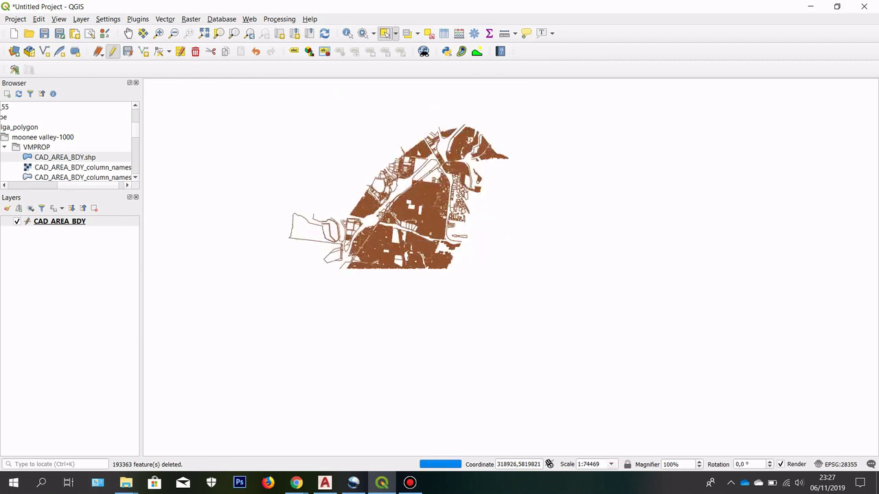
{"action": "left_click_drag", "start_coordinate": [520, 169], "coordinate": [485, 127]}
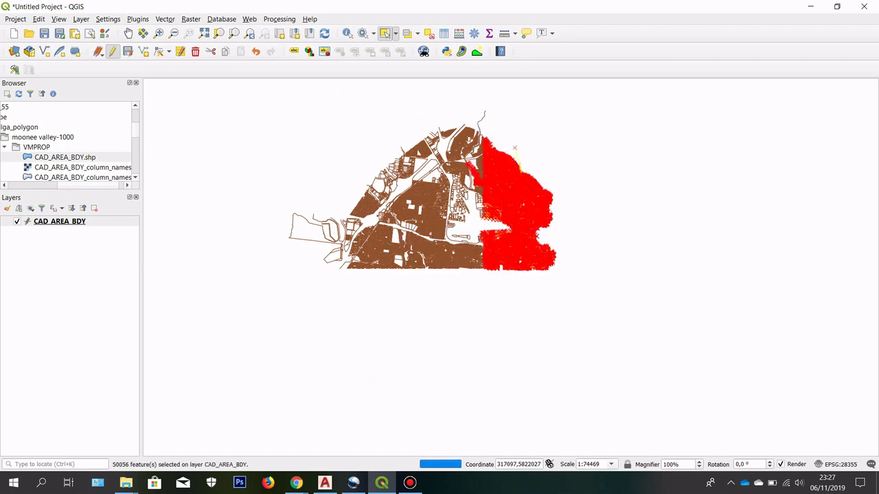
{"action": "key", "text": "Delete"}
Step: Delete the left-edge and bottom outlying parcels and select the bottom strip
{"action": "scroll", "coordinate": [433, 206], "scroll_direction": "up", "scroll_amount": 1}
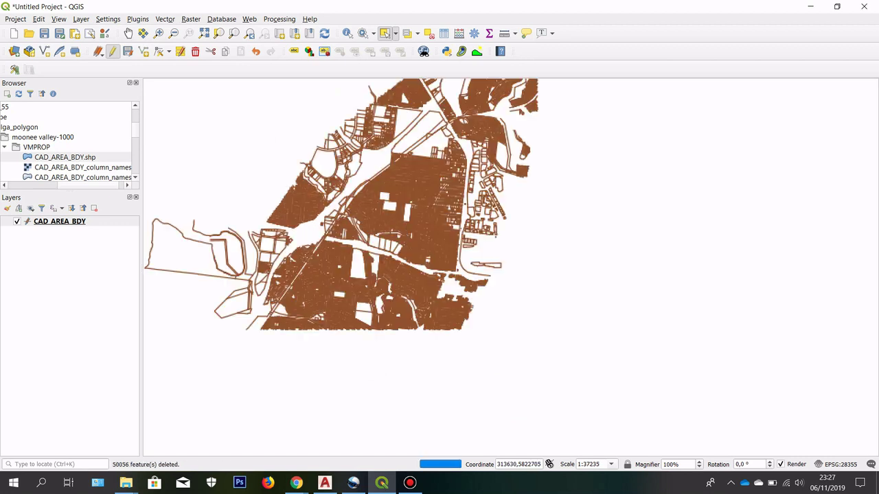
{"action": "scroll", "coordinate": [538, 254], "scroll_direction": "down", "scroll_amount": 1}
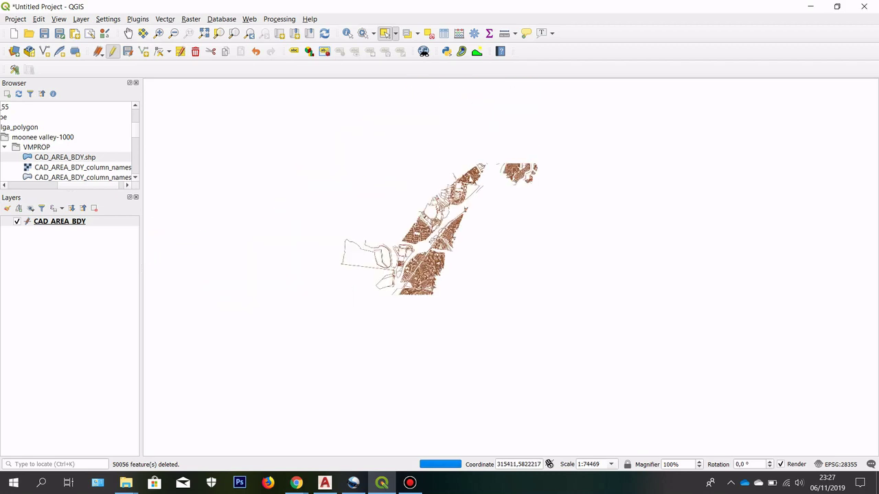
{"action": "scroll", "coordinate": [395, 261], "scroll_direction": "up", "scroll_amount": 1}
{"action": "left_click_drag", "start_coordinate": [430, 347], "coordinate": [270, 173]}
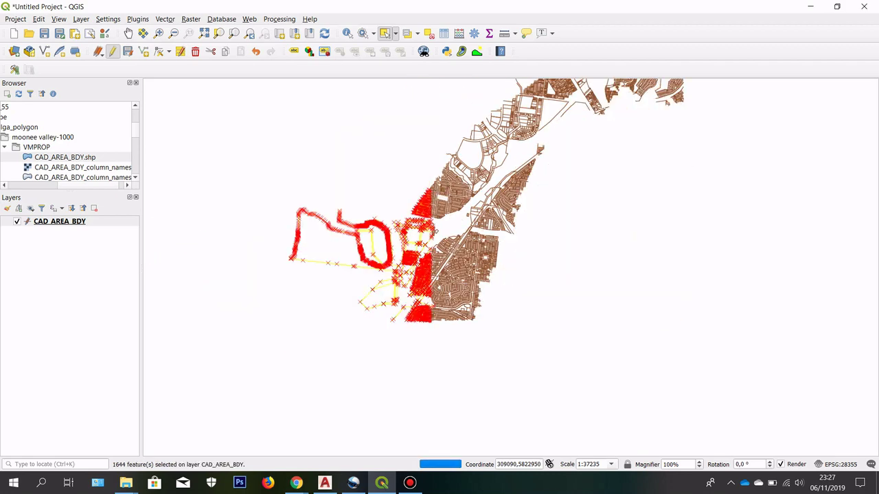
{"action": "key", "text": "Delete"}
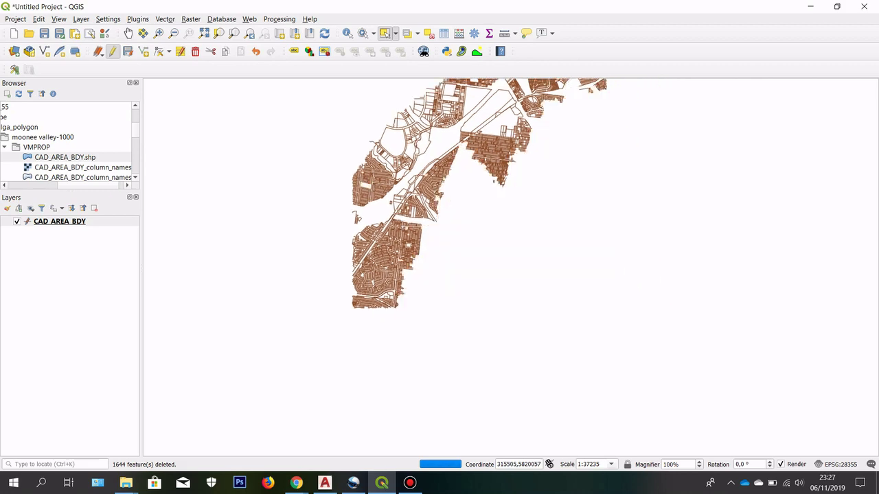
{"action": "mouse_move", "coordinate": [441, 380]}
{"action": "left_mouse_down"}
{"action": "mouse_move", "coordinate": [374, 332]}
{"action": "mouse_move", "coordinate": [266, 276]}
{"action": "left_mouse_up"}
{"action": "key", "text": "Delete"}
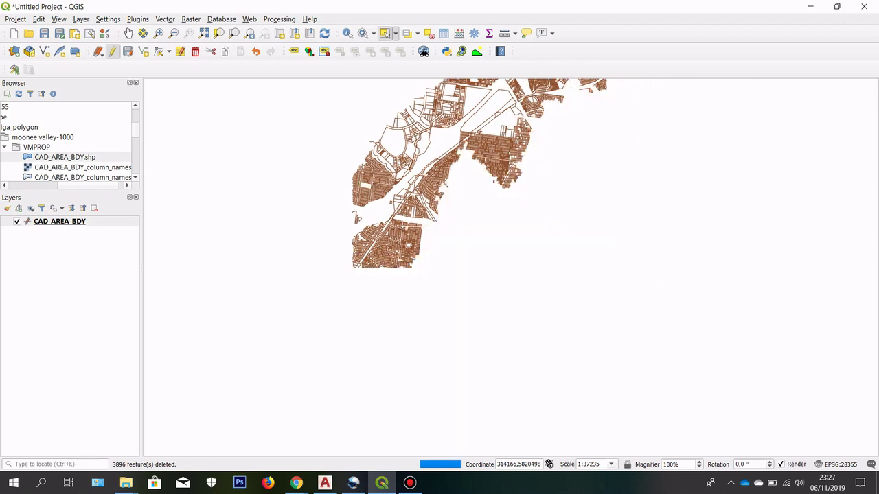
{"action": "scroll", "coordinate": [608, 256], "scroll_direction": "up", "scroll_amount": 1}
{"action": "scroll", "coordinate": [551, 377], "scroll_direction": "down", "scroll_amount": 1}
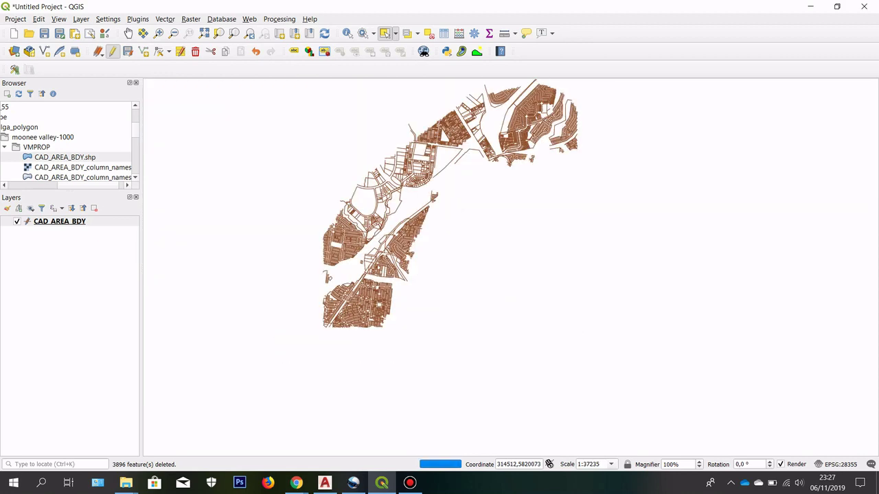
{"action": "left_click_drag", "start_coordinate": [514, 402], "coordinate": [382, 337]}
{"action": "scroll", "coordinate": [421, 359], "scroll_direction": "up", "scroll_amount": 1}
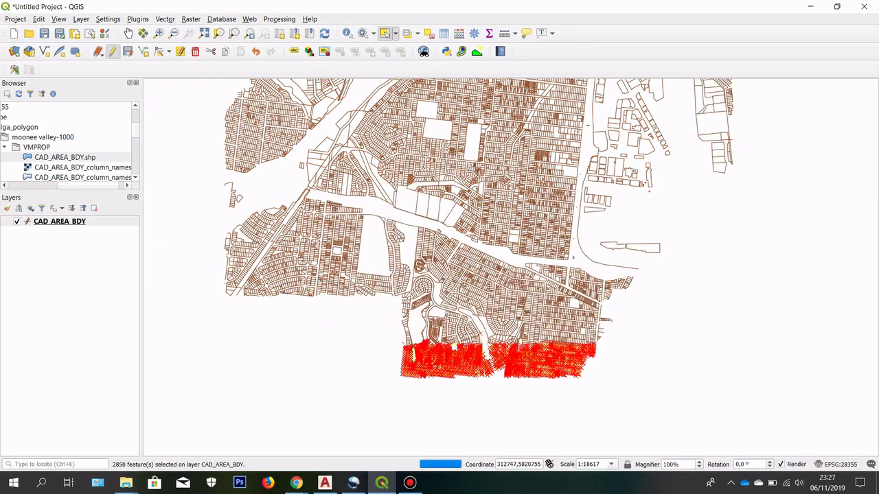
{"action": "scroll", "coordinate": [433, 339], "scroll_direction": "down", "scroll_amount": 1}
{"action": "scroll", "coordinate": [442, 345], "scroll_direction": "up", "scroll_amount": 1}
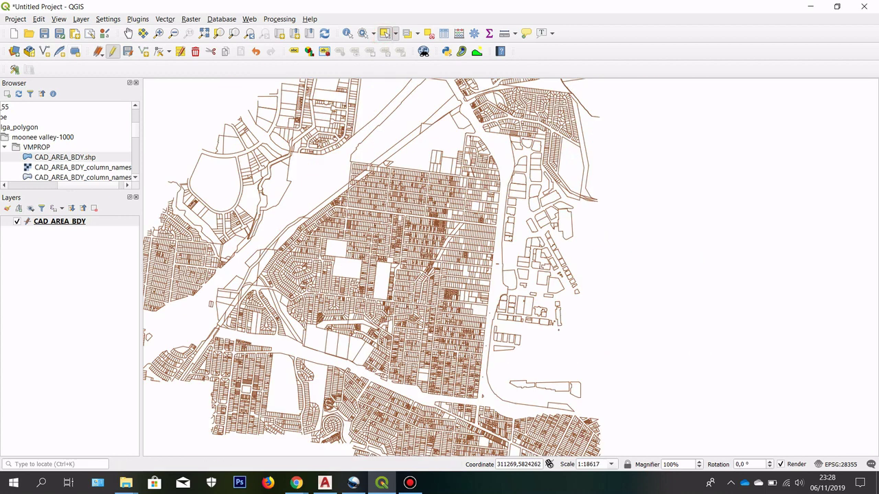
Step: Stop editing CAD_AREA_BDY and save the parcel deletions
{"action": "left_click", "coordinate": [395, 33]}
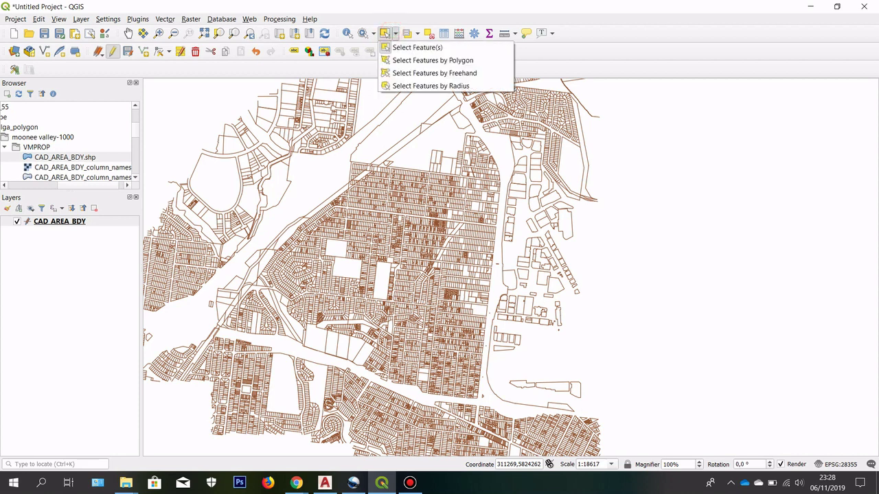
{"action": "left_click", "coordinate": [385, 33]}
{"action": "left_click", "coordinate": [112, 51]}
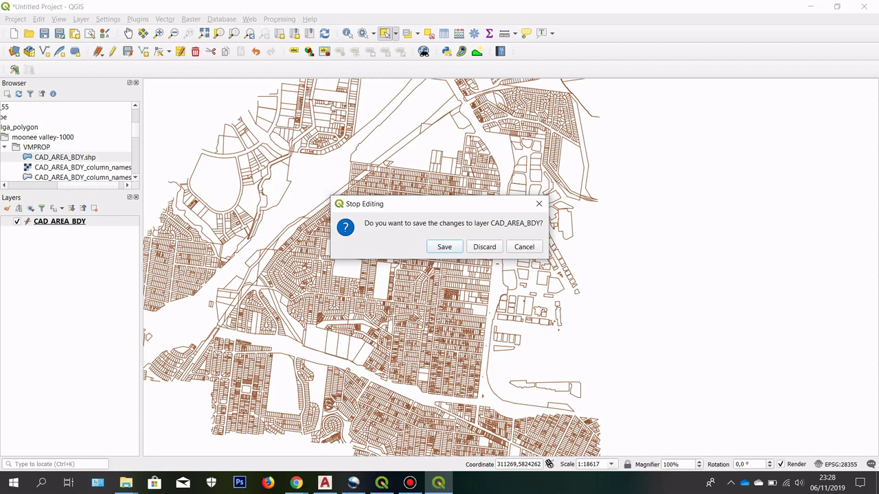
{"action": "key", "text": "Return"}
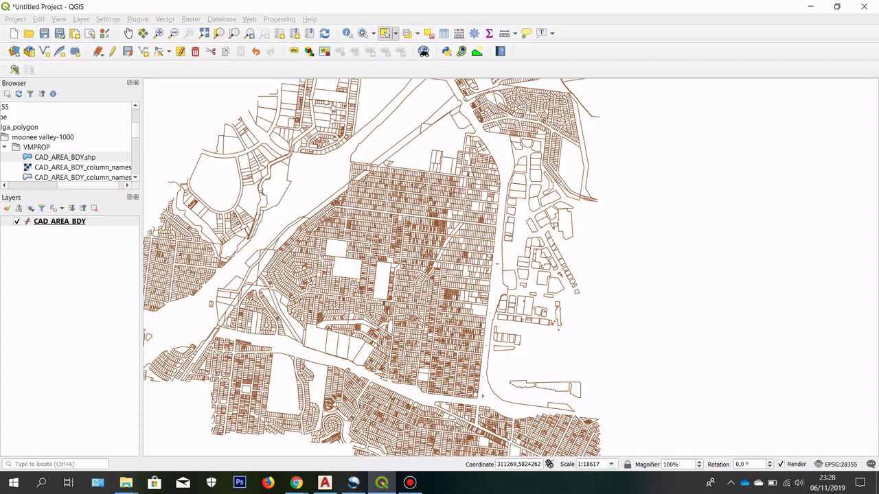
Step: Look at the CAD_AREA_BDY layer's context menu, then switch to the Chrome window
{"action": "left_click", "coordinate": [79, 221]}
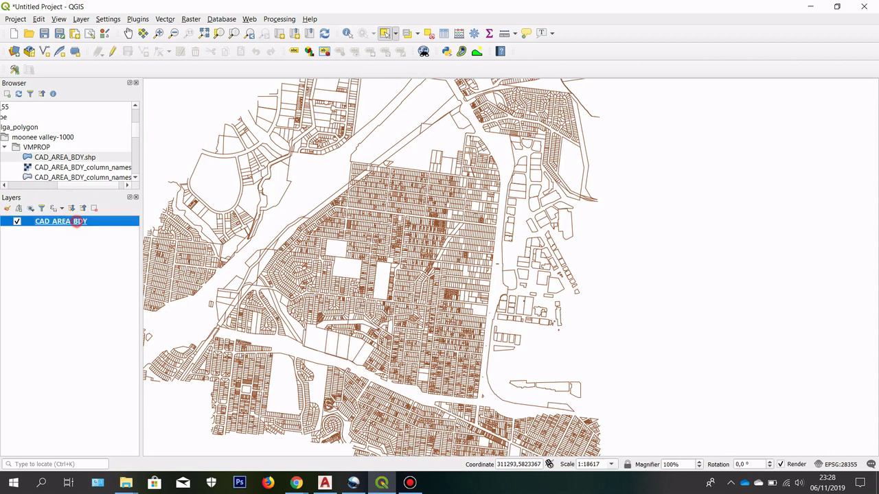
{"action": "right_click", "coordinate": [79, 221]}
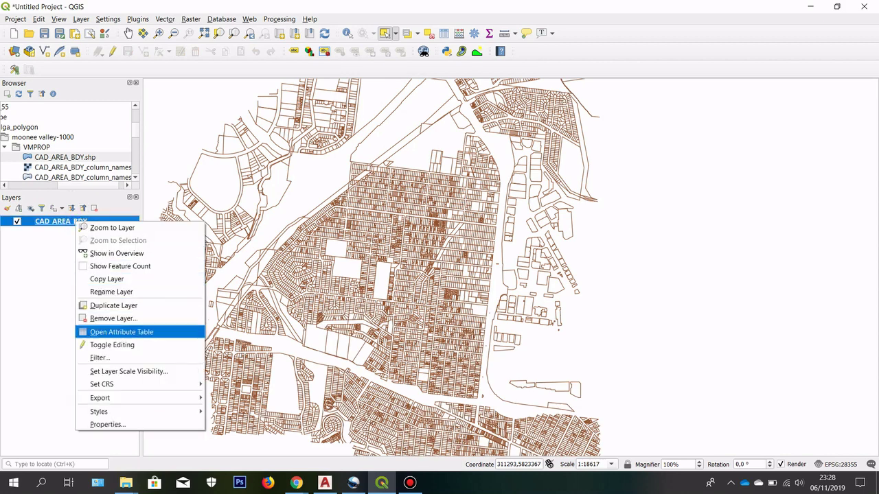
{"action": "left_click", "coordinate": [48, 331]}
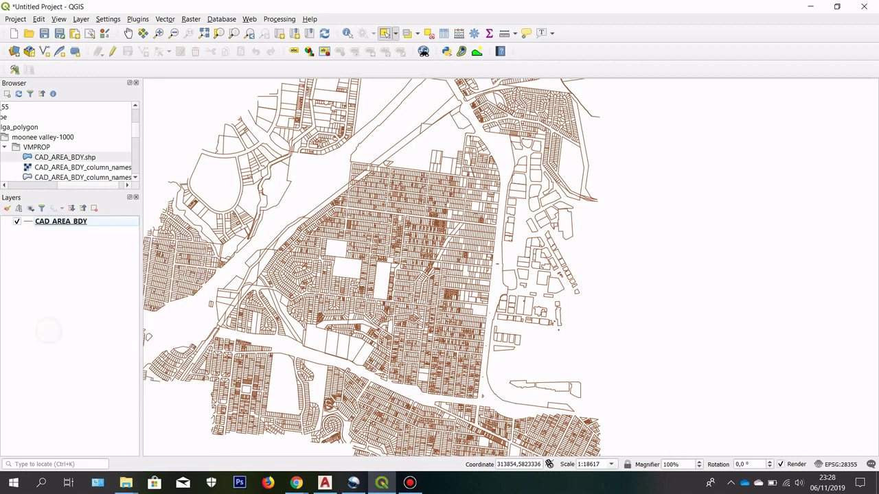
{"action": "scroll", "coordinate": [464, 209], "scroll_direction": "down", "scroll_amount": 1}
{"action": "scroll", "coordinate": [450, 223], "scroll_direction": "up", "scroll_amount": 1}
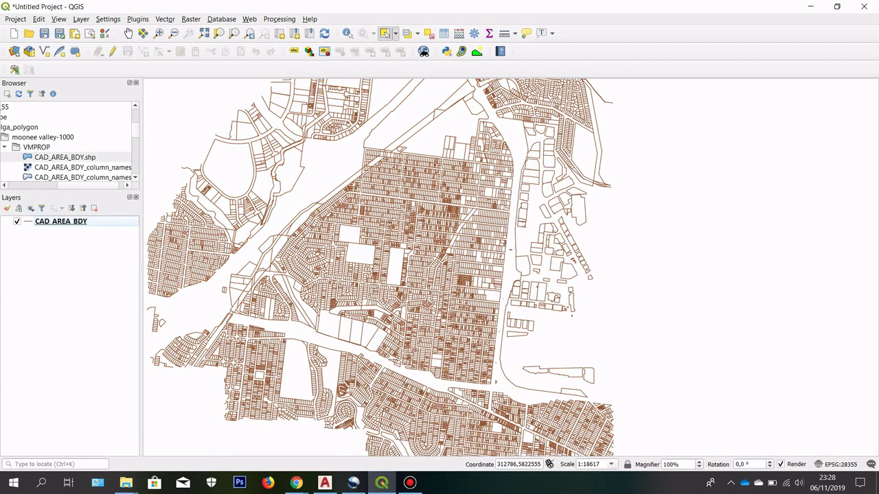
{"action": "left_click", "coordinate": [296, 483]}
{"action": "mouse_move", "coordinate": [297, 435]}
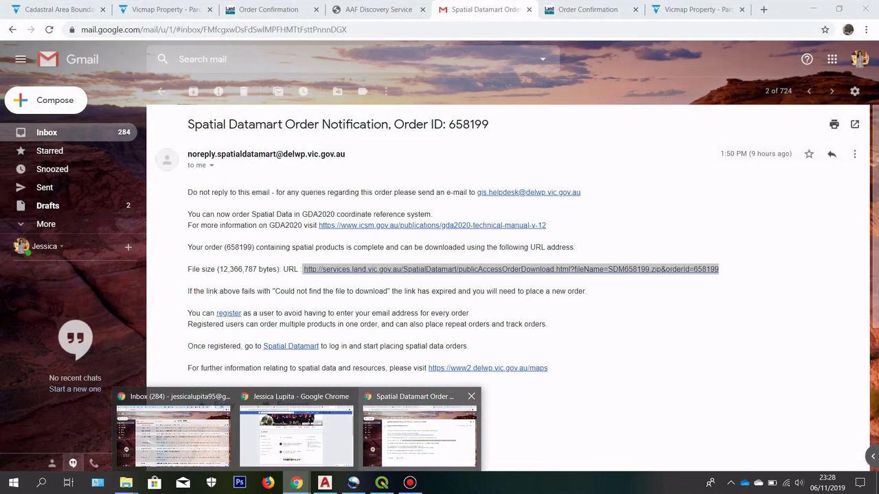
Step: Bring forward the Spatial Datamart order e-mail and open a new Google tab
{"action": "left_click", "coordinate": [419, 432]}
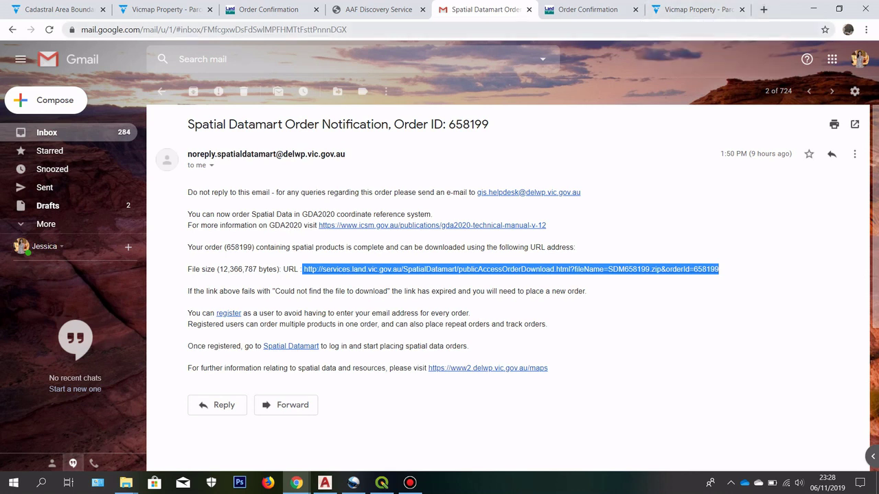
{"action": "left_click", "coordinate": [763, 10]}
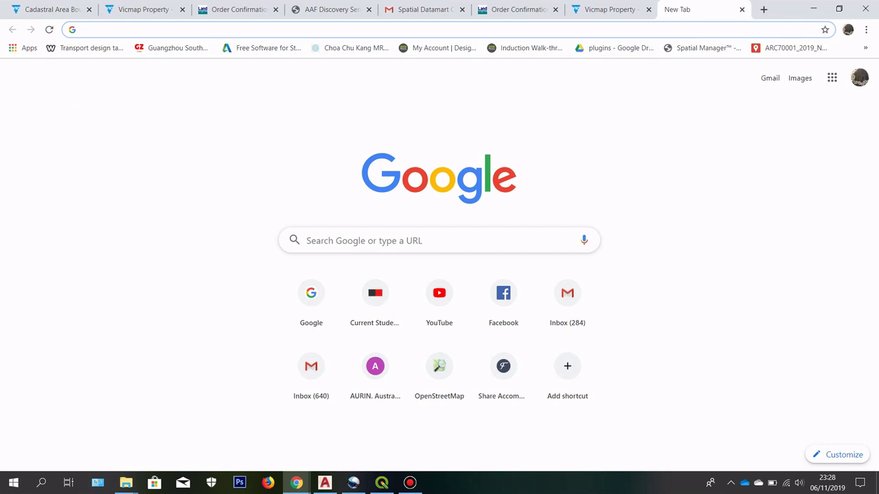
Step: Go to the AURIN site and choose Swinburne University of Technology for Portal Login
{"action": "type", "text": "aurin"}
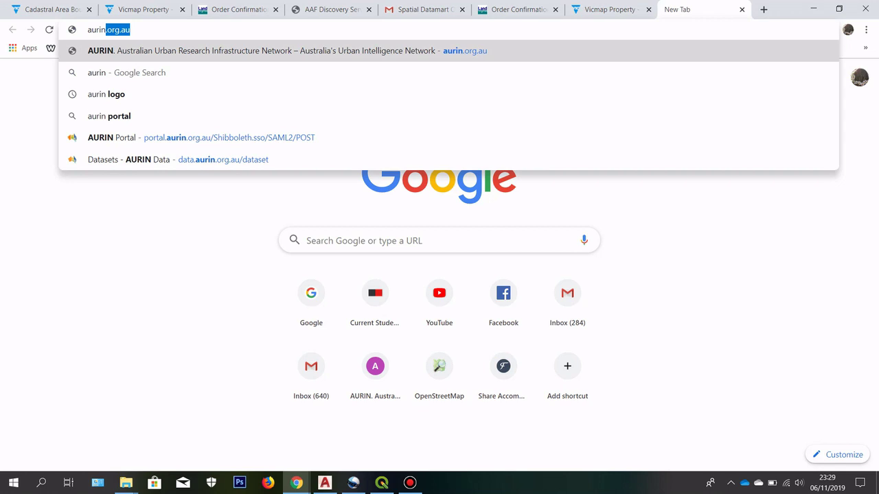
{"action": "key", "text": "Return"}
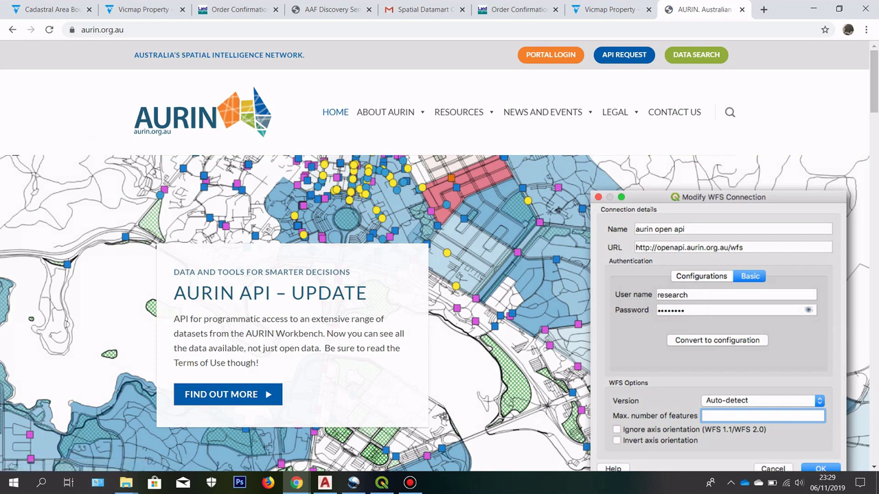
{"action": "left_click", "coordinate": [551, 56]}
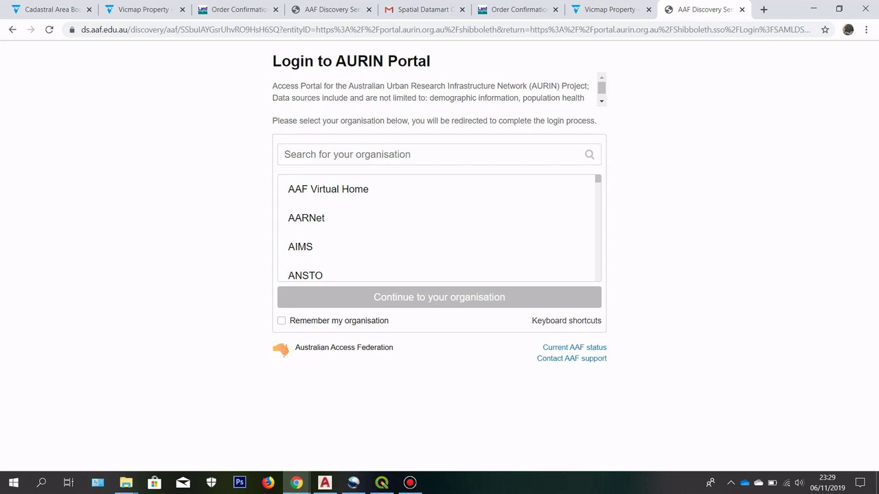
{"action": "left_click", "coordinate": [517, 152]}
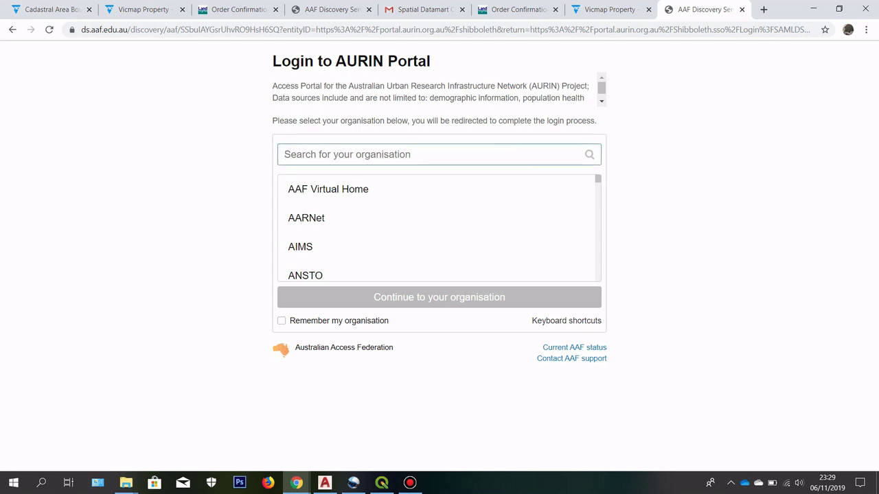
{"action": "type", "text": "swin"}
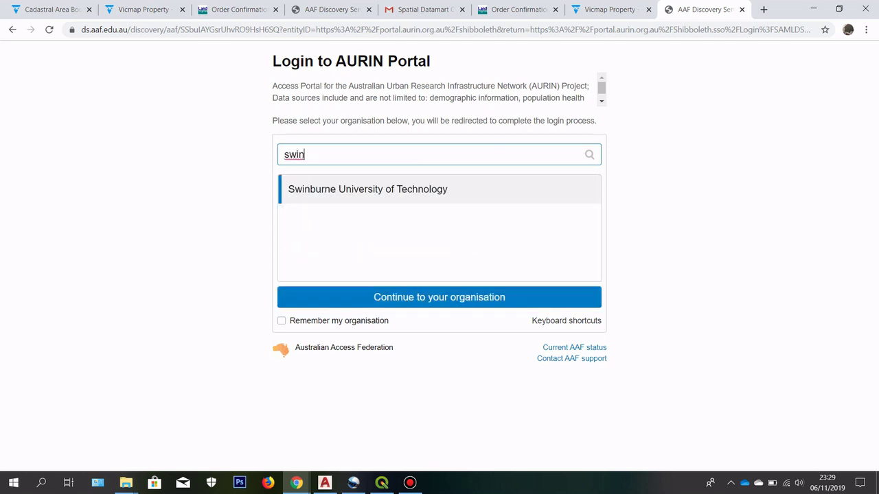
{"action": "left_click", "coordinate": [341, 195]}
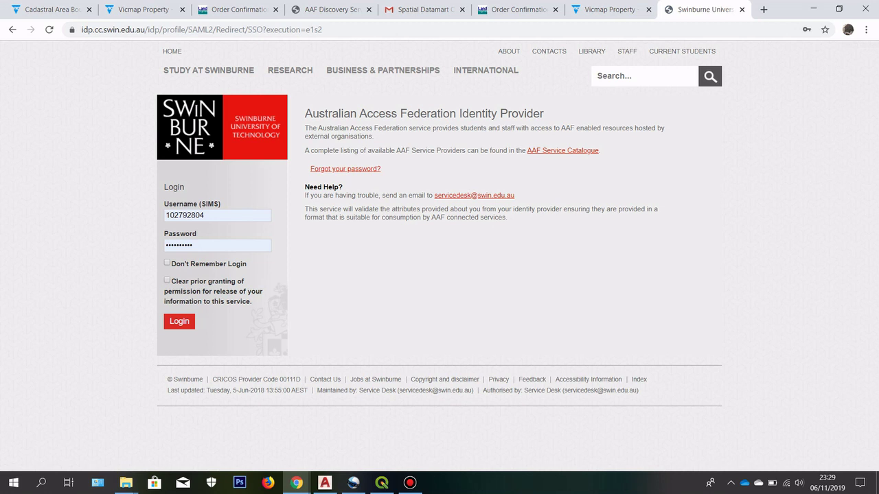
Step: Submit the university login, then pan and zoom the map in to Victoria and Melbourne
{"action": "key", "text": "Return"}
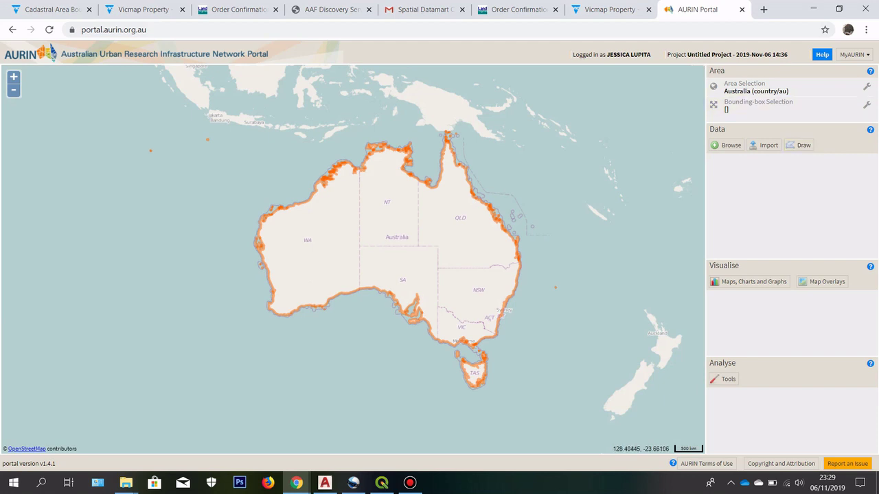
{"action": "left_click_drag", "start_coordinate": [434, 210], "coordinate": [406, 211]}
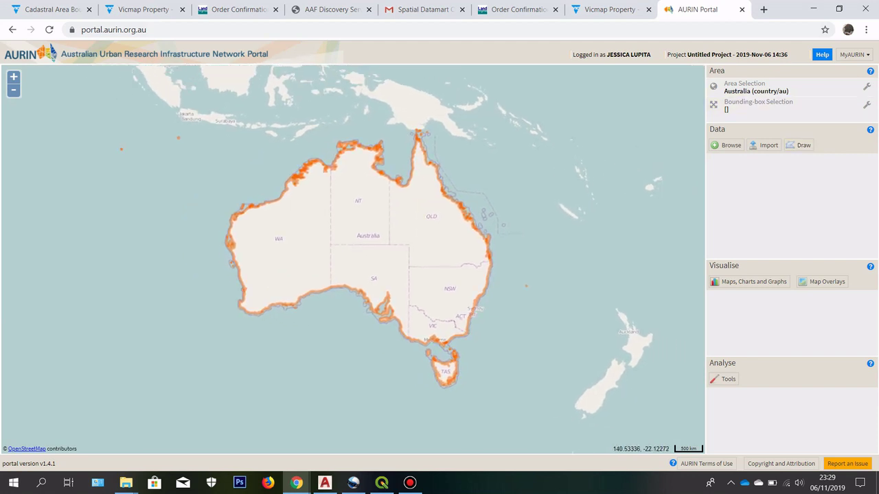
{"action": "scroll", "coordinate": [420, 353], "scroll_direction": "up", "scroll_amount": 2}
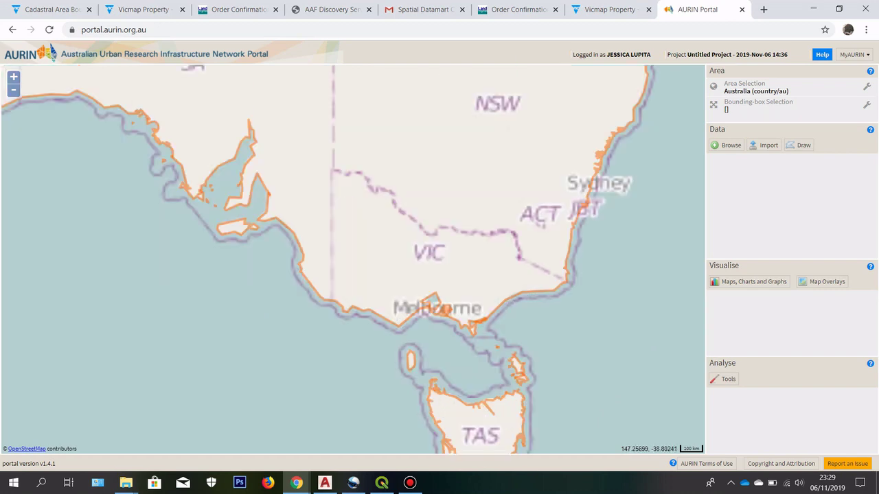
{"action": "scroll", "coordinate": [428, 285], "scroll_direction": "down", "scroll_amount": 2}
{"action": "scroll", "coordinate": [483, 244], "scroll_direction": "up", "scroll_amount": 1}
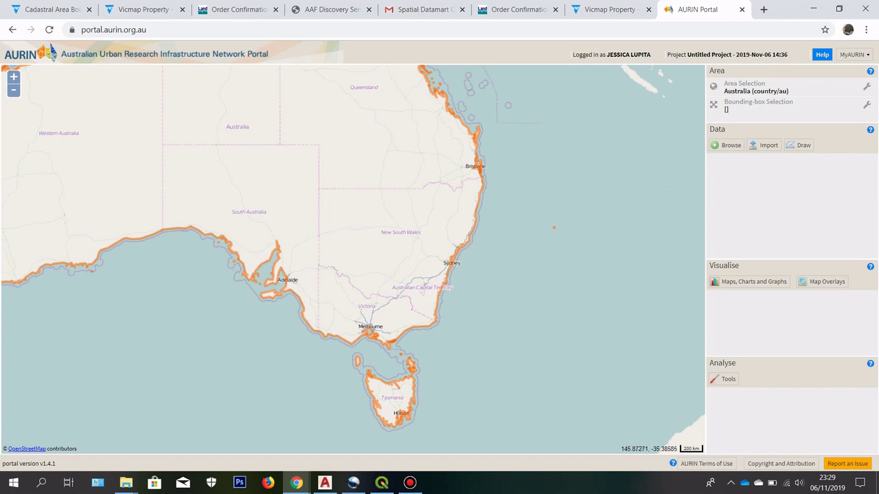
{"action": "scroll", "coordinate": [477, 306], "scroll_direction": "down", "scroll_amount": 1}
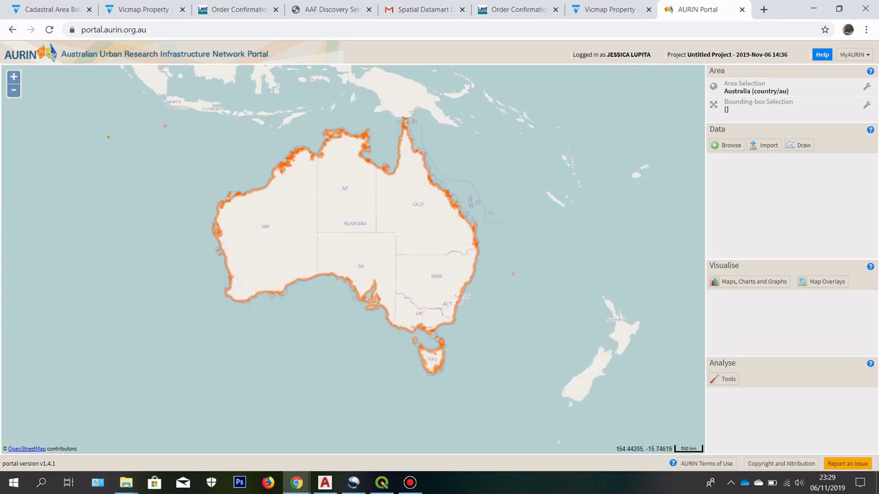
{"action": "scroll", "coordinate": [415, 329], "scroll_direction": "up", "scroll_amount": 2}
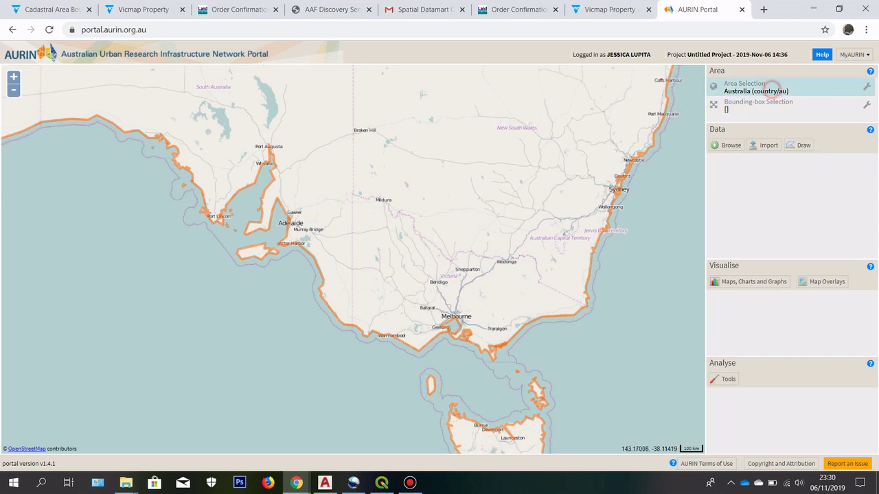
Step: Refine the Australia area selection to States and Territories > Victoria
{"action": "left_click", "coordinate": [772, 90]}
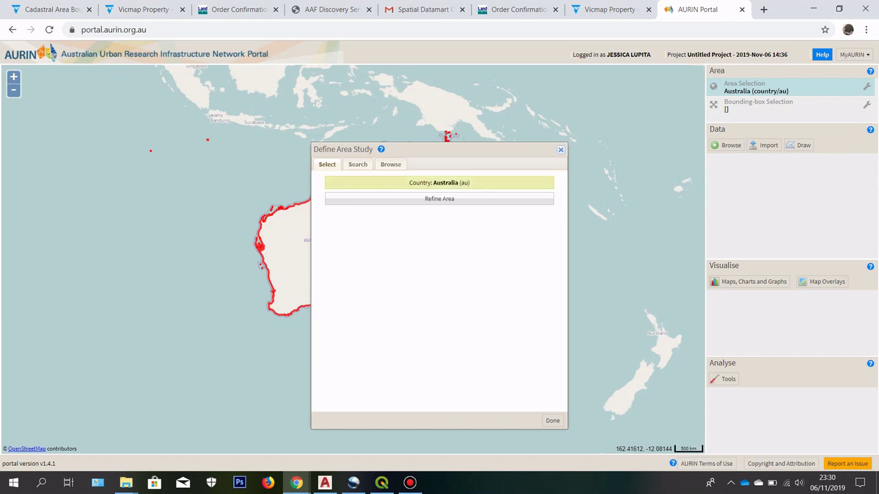
{"action": "left_click", "coordinate": [449, 201]}
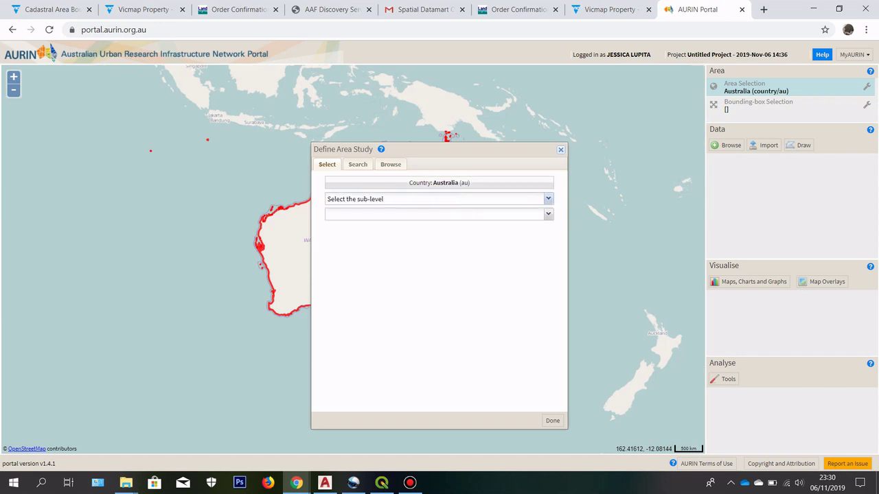
{"action": "left_click", "coordinate": [547, 199]}
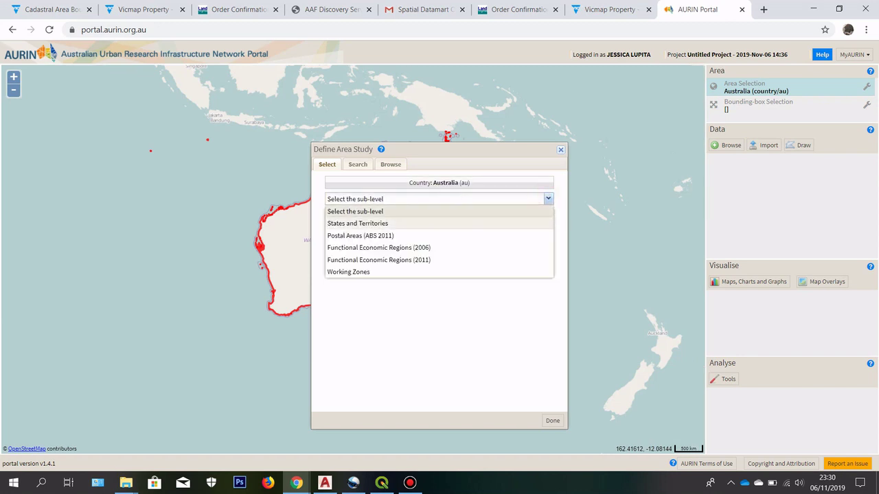
{"action": "left_click", "coordinate": [453, 224]}
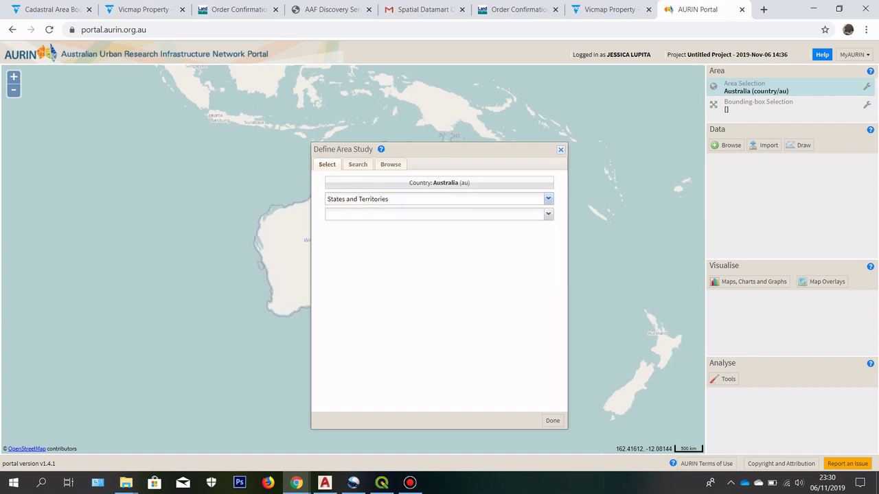
{"action": "left_click", "coordinate": [548, 215]}
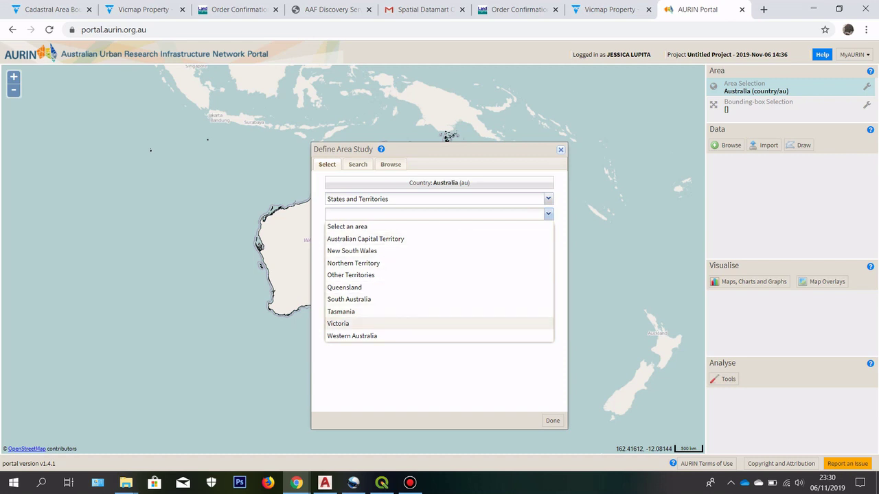
{"action": "left_click", "coordinate": [366, 321]}
Step: Refine Victoria to Suburb (ABS 2011) > Airport West and confirm with Done
{"action": "left_click", "coordinate": [429, 218]}
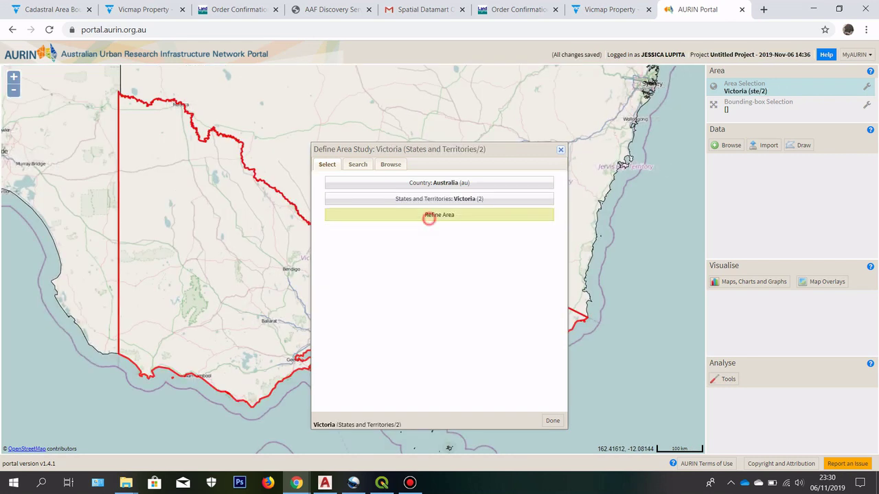
{"action": "left_click", "coordinate": [548, 215]}
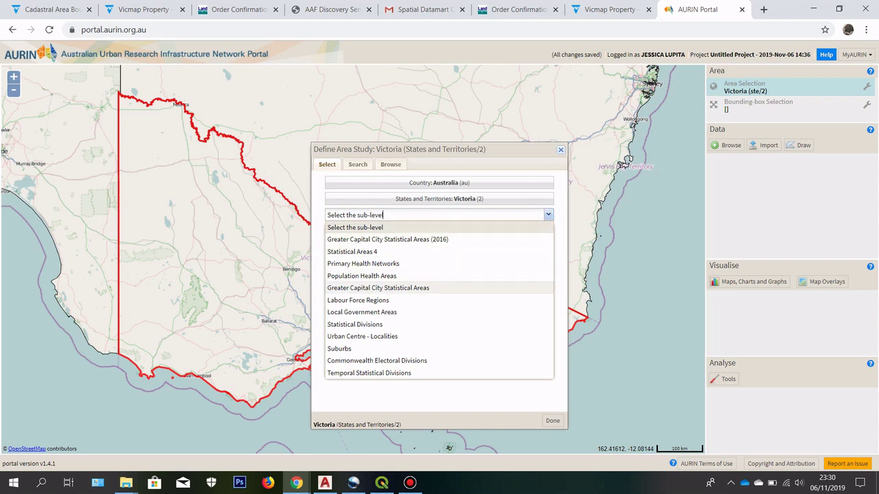
{"action": "left_click", "coordinate": [392, 311]}
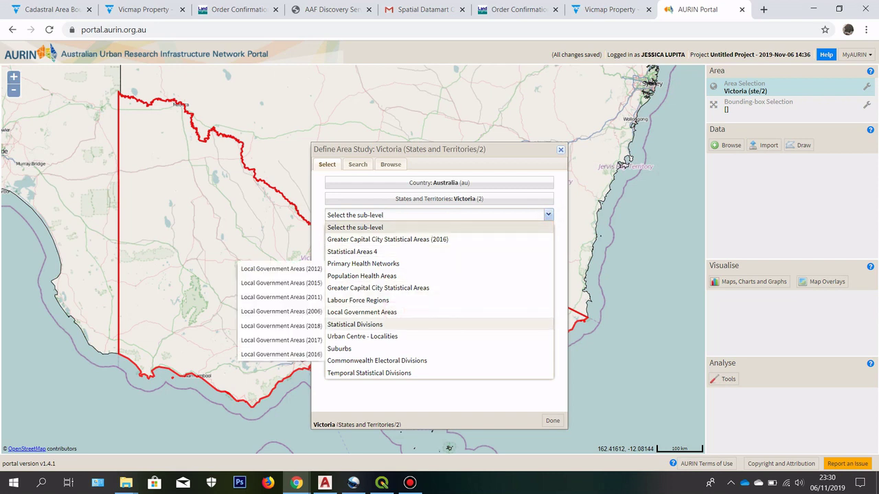
{"action": "left_click", "coordinate": [371, 348]}
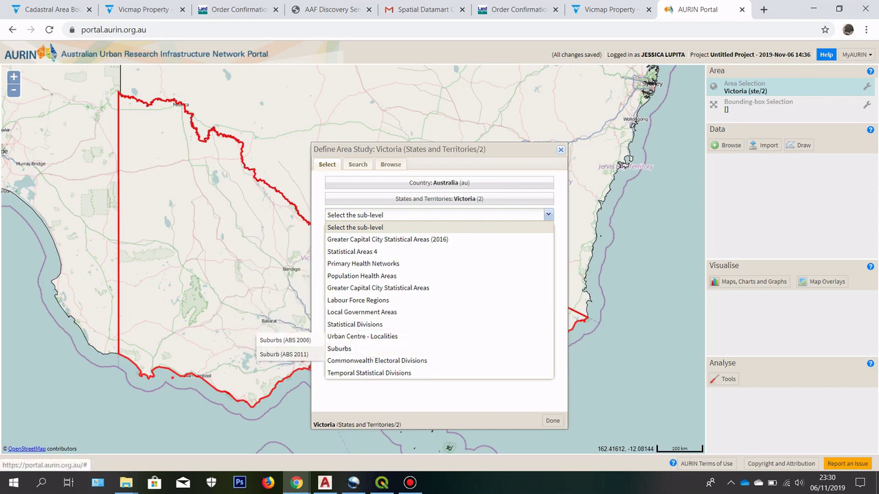
{"action": "left_click", "coordinate": [289, 354]}
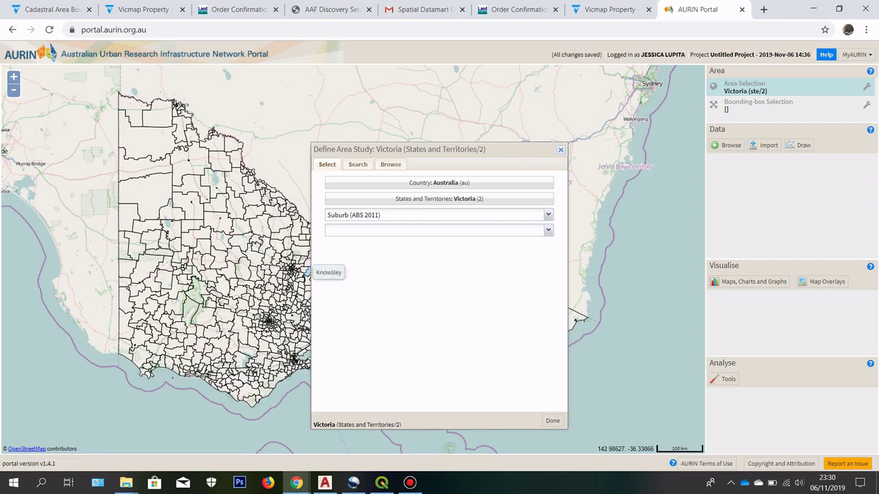
{"action": "left_click", "coordinate": [548, 230]}
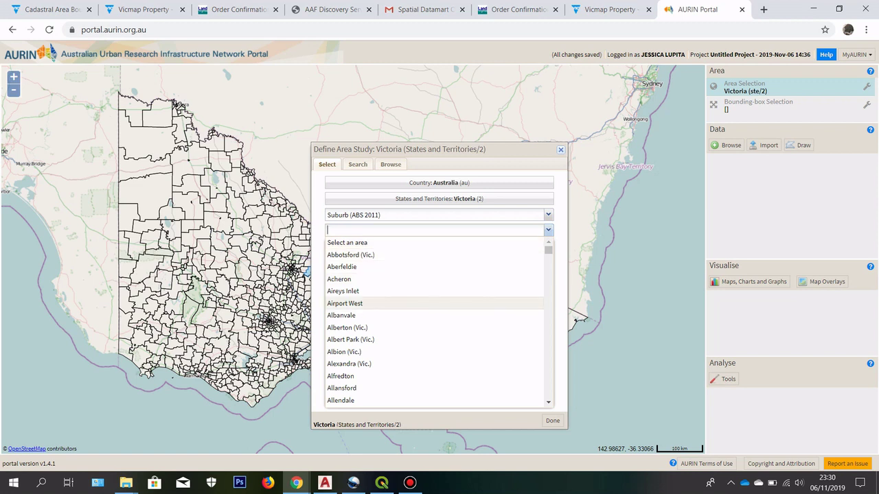
{"action": "scroll", "coordinate": [437, 322], "scroll_direction": "down", "scroll_amount": 6}
{"action": "scroll", "coordinate": [438, 306], "scroll_direction": "up", "scroll_amount": 5}
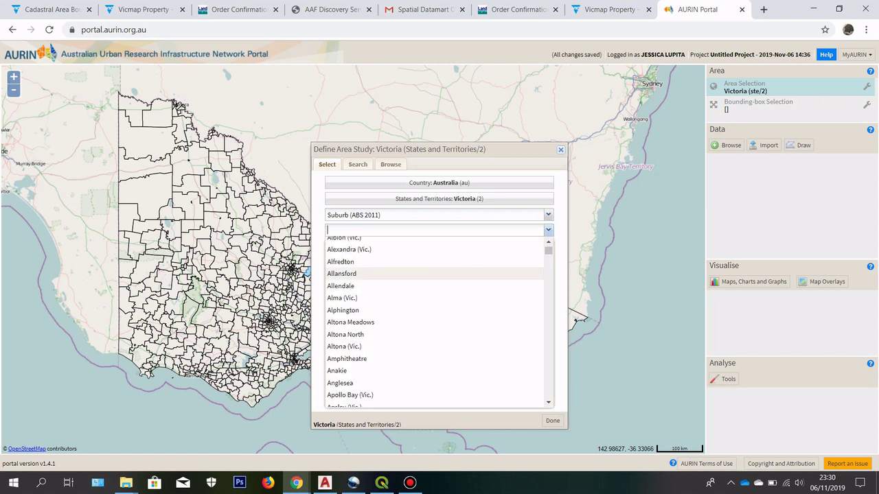
{"action": "scroll", "coordinate": [369, 303], "scroll_direction": "up", "scroll_amount": 2}
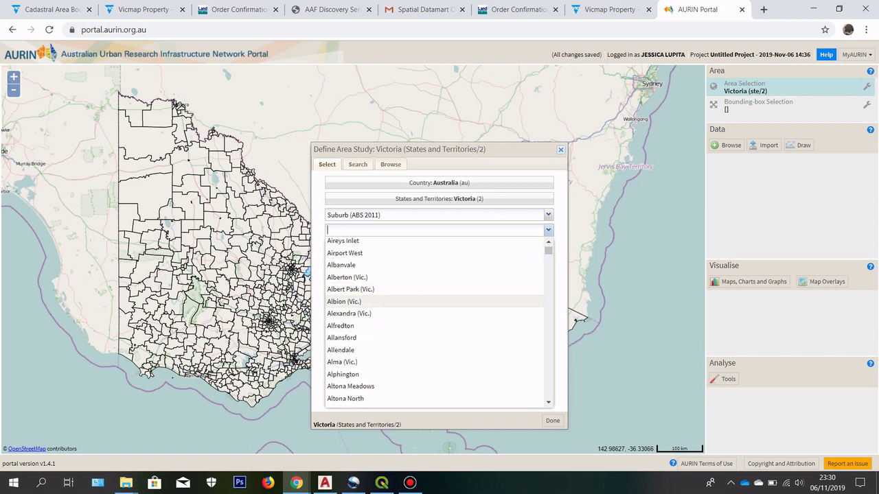
{"action": "left_click", "coordinate": [369, 303]}
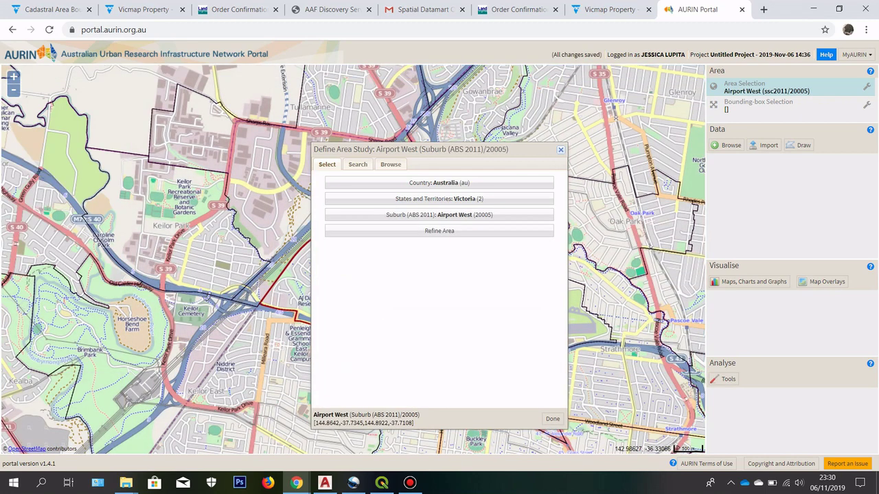
{"action": "left_click", "coordinate": [553, 418]}
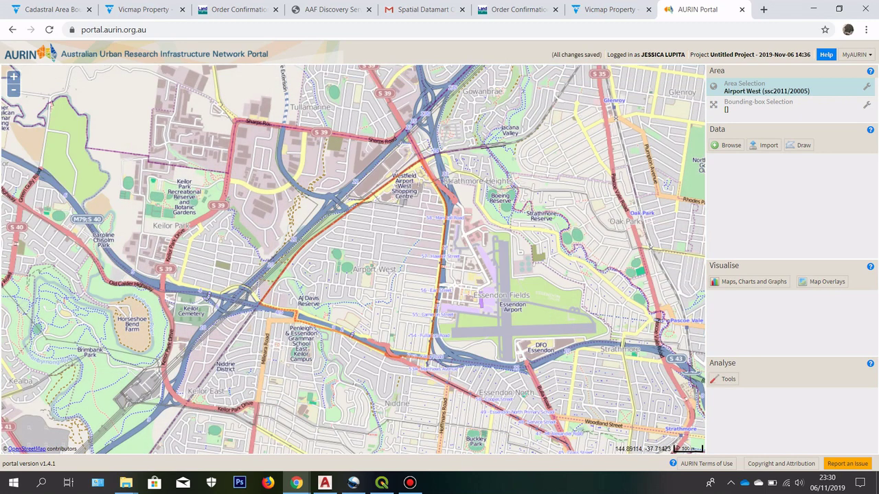
Step: Center the map on Airport West and copy its extent as the bounding box
{"action": "scroll", "coordinate": [429, 230], "scroll_direction": "up", "scroll_amount": 1}
{"action": "scroll", "coordinate": [446, 223], "scroll_direction": "down", "scroll_amount": 2}
{"action": "scroll", "coordinate": [449, 220], "scroll_direction": "up", "scroll_amount": 2}
{"action": "scroll", "coordinate": [446, 218], "scroll_direction": "down", "scroll_amount": 1}
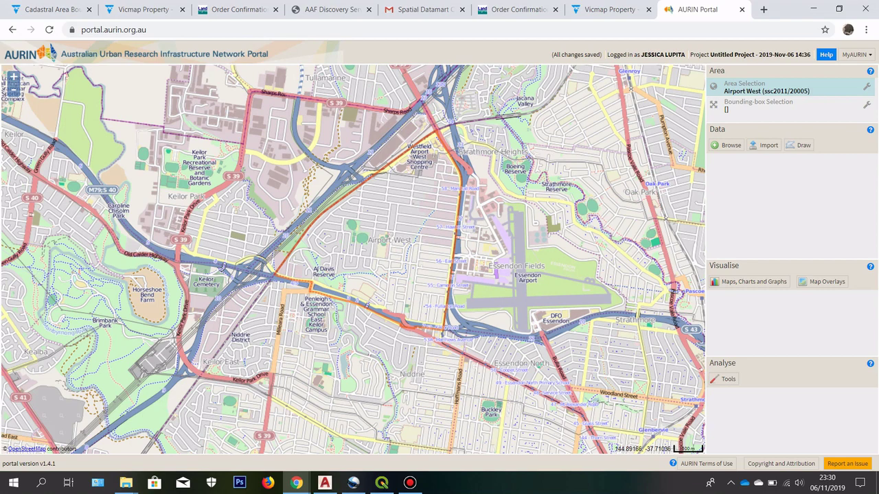
{"action": "left_click_drag", "start_coordinate": [545, 143], "coordinate": [549, 180]}
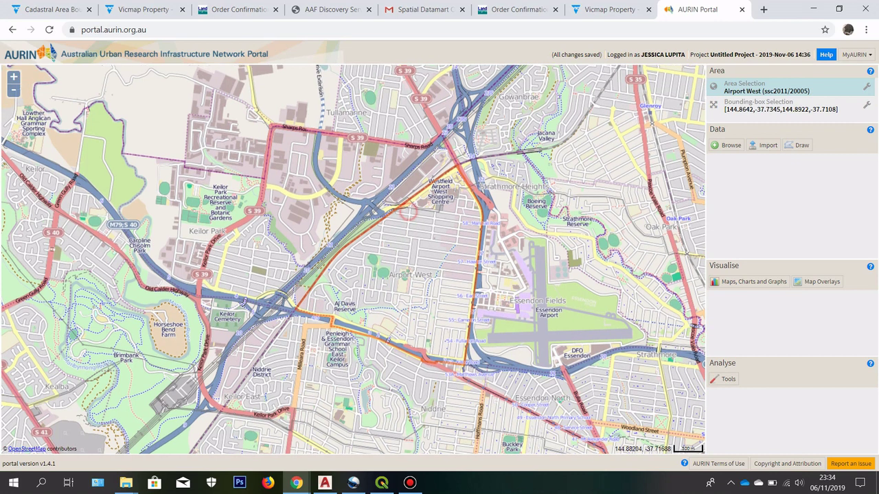
{"action": "left_click_drag", "start_coordinate": [408, 212], "coordinate": [415, 218]}
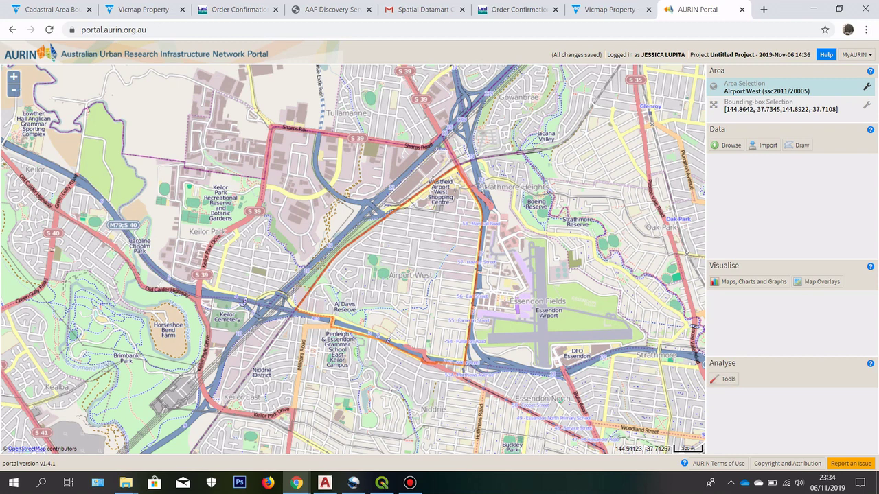
{"action": "left_click", "coordinate": [866, 86]}
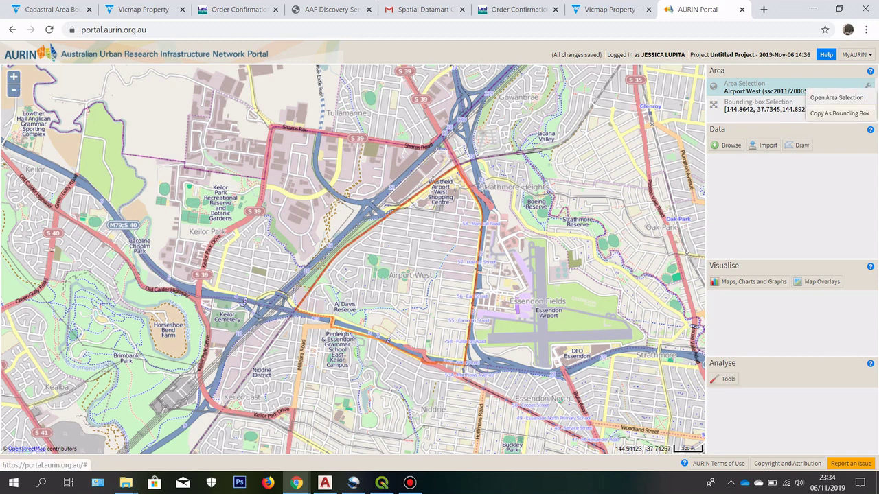
{"action": "left_click", "coordinate": [815, 114]}
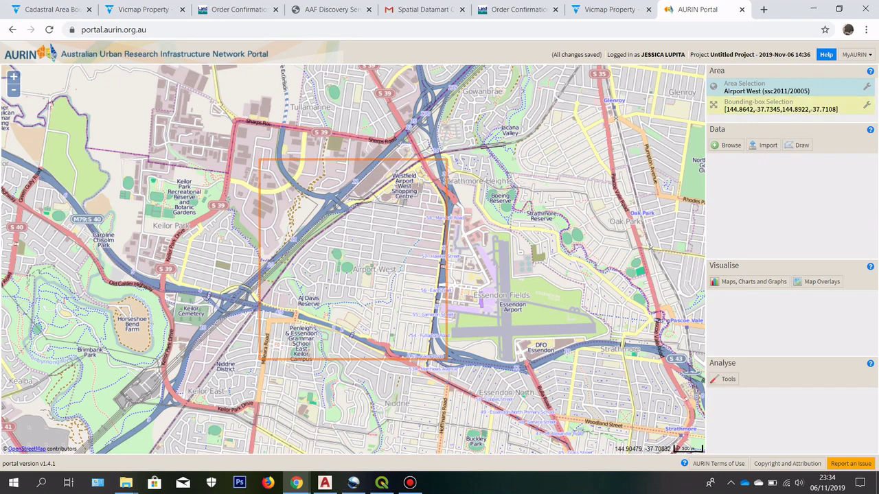
Step: Make the bounding box editable and stretch it right, left and south
{"action": "left_click", "coordinate": [763, 103]}
{"action": "left_click_drag", "start_coordinate": [336, 291], "coordinate": [355, 289]}
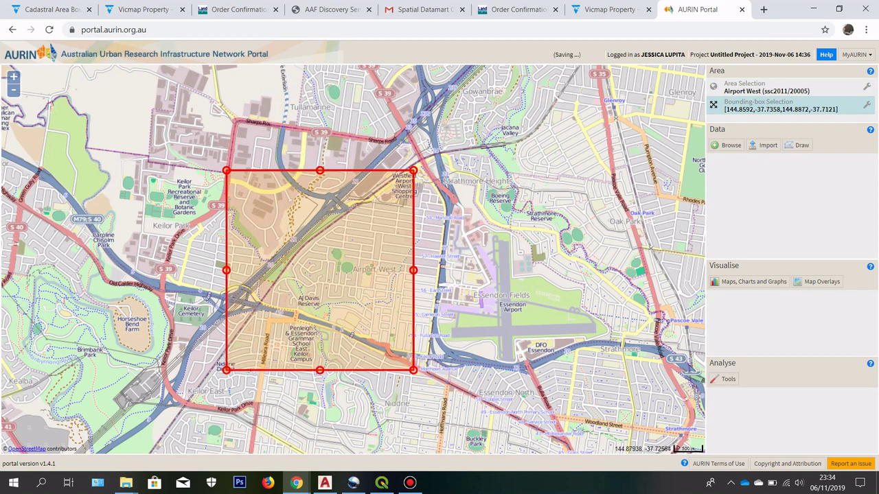
{"action": "mouse_move", "coordinate": [413, 171]}
{"action": "left_mouse_down"}
{"action": "mouse_move", "coordinate": [485, 117]}
{"action": "mouse_move", "coordinate": [408, 190]}
{"action": "mouse_move", "coordinate": [552, 76]}
{"action": "mouse_move", "coordinate": [364, 272]}
{"action": "mouse_move", "coordinate": [538, 86]}
{"action": "mouse_move", "coordinate": [506, 95]}
{"action": "mouse_move", "coordinate": [517, 87]}
{"action": "mouse_move", "coordinate": [416, 168]}
{"action": "mouse_move", "coordinate": [419, 176]}
{"action": "left_mouse_up"}
{"action": "left_click_drag", "start_coordinate": [226, 101], "coordinate": [207, 97]}
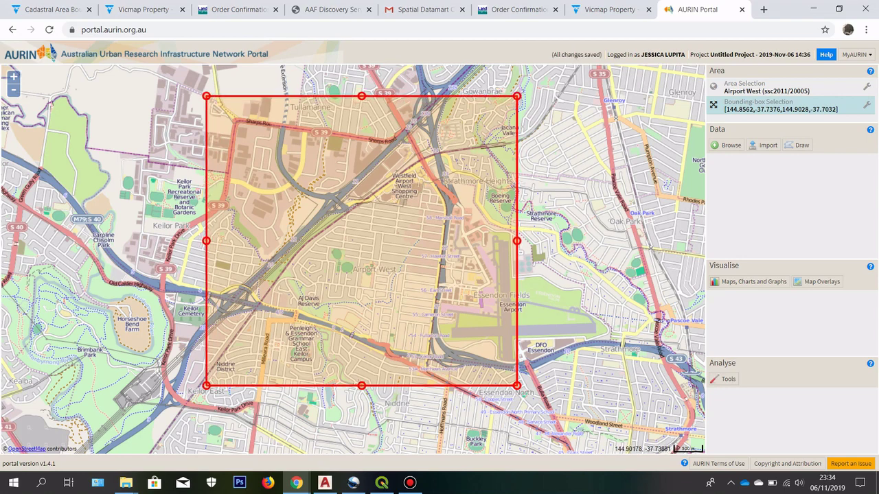
{"action": "mouse_move", "coordinate": [516, 387]}
{"action": "left_mouse_down"}
{"action": "mouse_move", "coordinate": [525, 406]}
{"action": "mouse_move", "coordinate": [515, 406]}
{"action": "mouse_move", "coordinate": [522, 399]}
{"action": "left_mouse_up"}
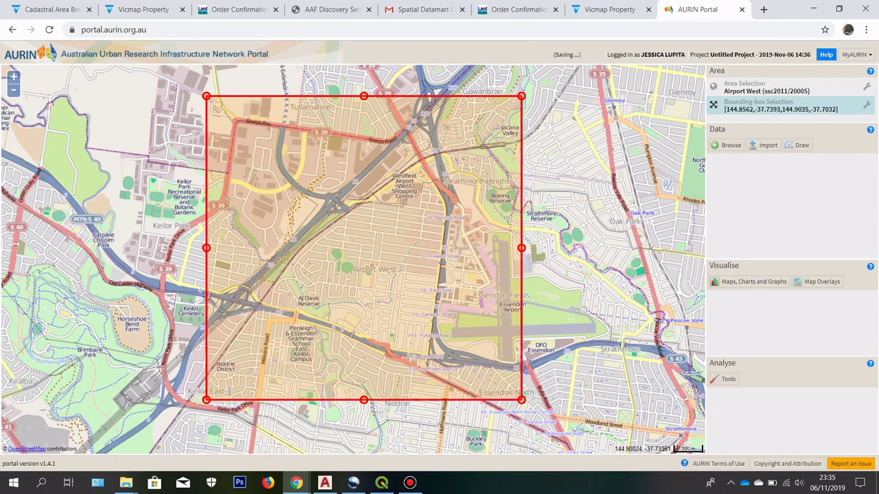
Step: Keep resizing and shifting the box to [144.8515,-37.7418,144.9026,-37.7030]
{"action": "scroll", "coordinate": [454, 248], "scroll_direction": "down", "scroll_amount": 1}
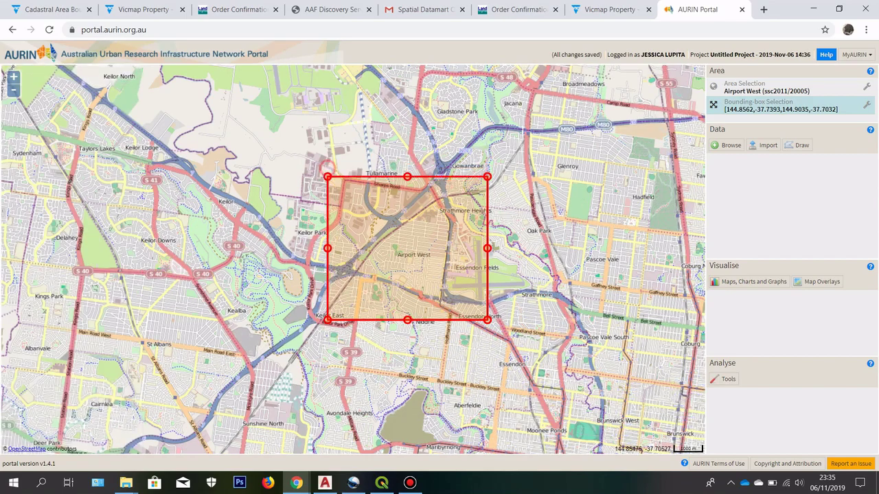
{"action": "mouse_move", "coordinate": [332, 175]}
{"action": "left_mouse_down"}
{"action": "mouse_move", "coordinate": [346, 167]}
{"action": "mouse_move", "coordinate": [325, 169]}
{"action": "left_mouse_up"}
{"action": "scroll", "coordinate": [385, 197], "scroll_direction": "up", "scroll_amount": 1}
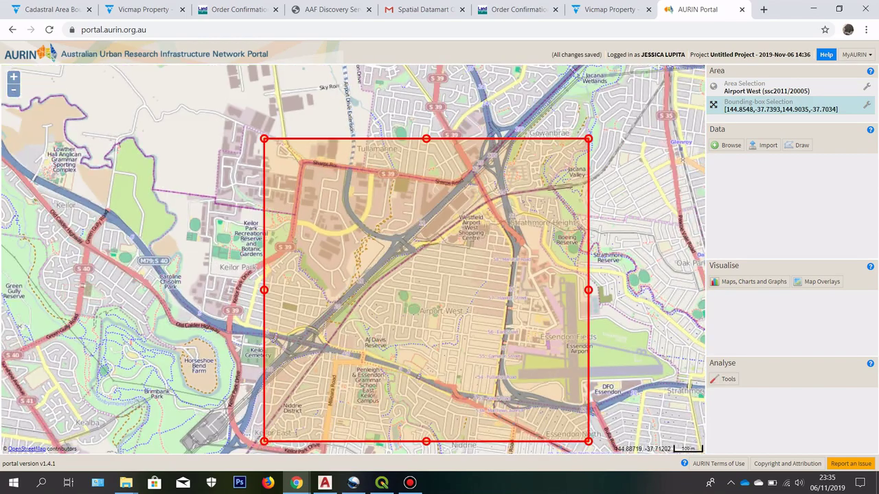
{"action": "scroll", "coordinate": [515, 209], "scroll_direction": "down", "scroll_amount": 1}
{"action": "scroll", "coordinate": [514, 210], "scroll_direction": "up", "scroll_amount": 1}
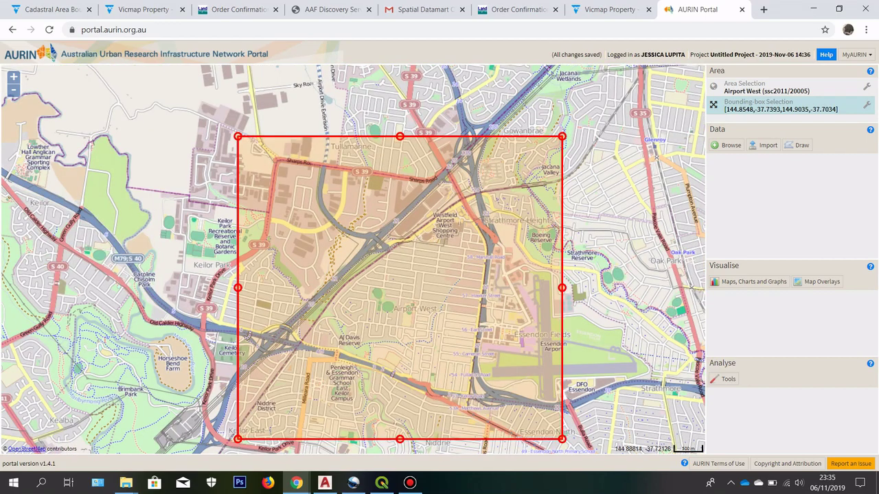
{"action": "scroll", "coordinate": [417, 221], "scroll_direction": "down", "scroll_amount": 2}
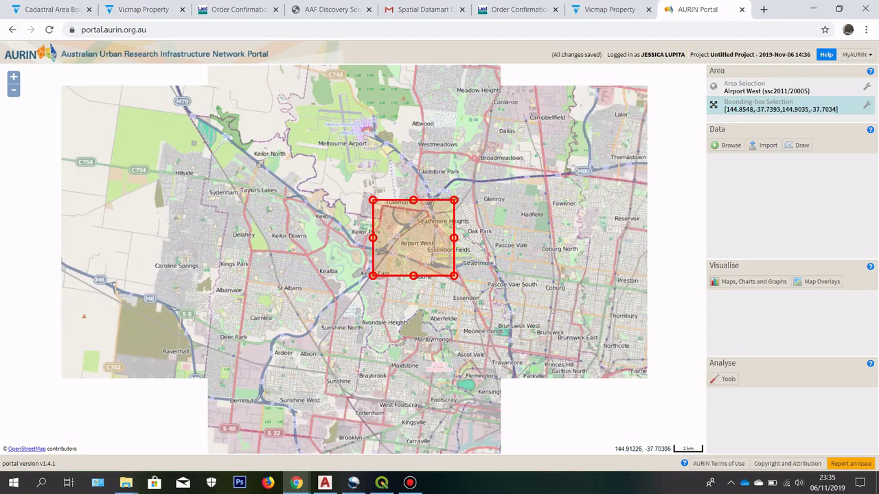
{"action": "scroll", "coordinate": [442, 212], "scroll_direction": "up", "scroll_amount": 2}
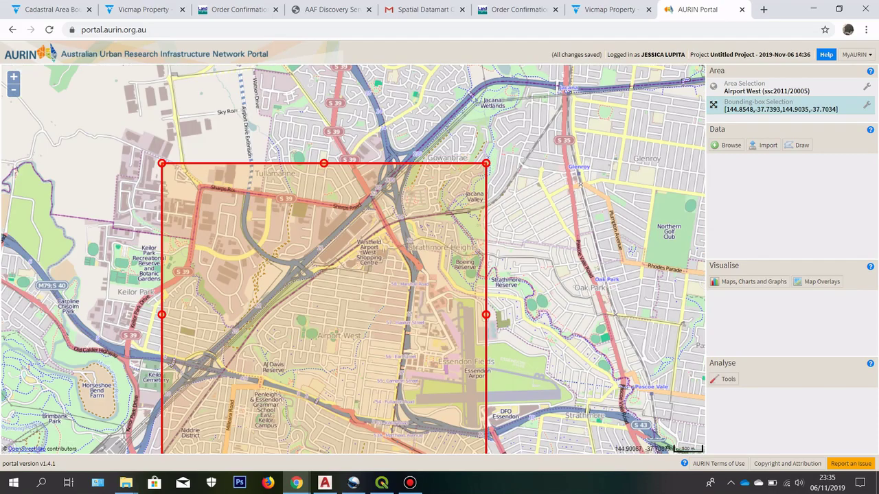
{"action": "scroll", "coordinate": [467, 201], "scroll_direction": "down", "scroll_amount": 1}
{"action": "scroll", "coordinate": [447, 222], "scroll_direction": "up", "scroll_amount": 1}
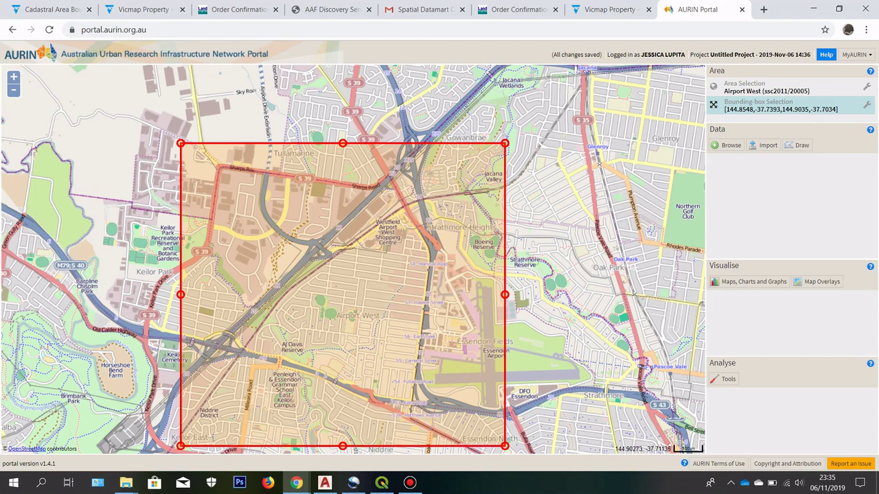
{"action": "scroll", "coordinate": [526, 214], "scroll_direction": "down", "scroll_amount": 1}
{"action": "scroll", "coordinate": [395, 261], "scroll_direction": "up", "scroll_amount": 1}
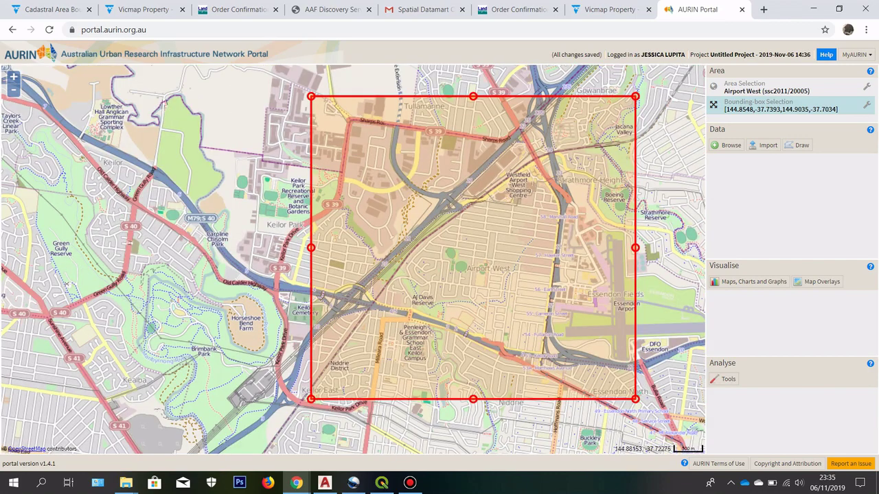
{"action": "left_click_drag", "start_coordinate": [563, 240], "coordinate": [545, 245]}
{"action": "left_click_drag", "start_coordinate": [292, 103], "coordinate": [276, 80]}
{"action": "left_click_drag", "start_coordinate": [510, 266], "coordinate": [524, 279]}
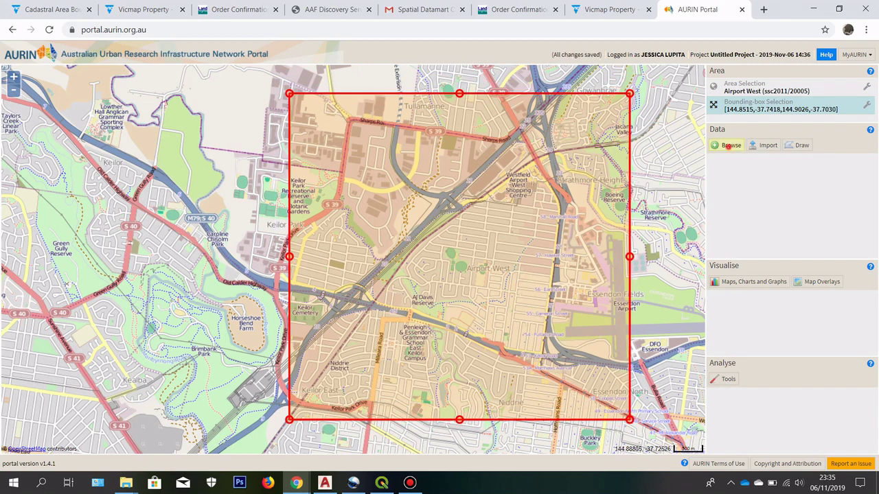
Step: Search the AURIN data browser for datasets matching the keyword 'cont'
{"action": "left_click", "coordinate": [729, 145]}
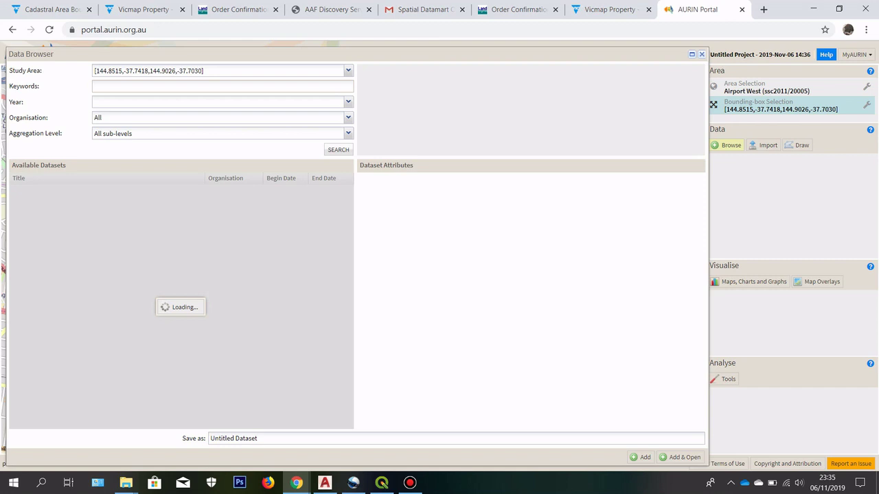
{"action": "type", "text": "contour"}
{"action": "left_click", "coordinate": [334, 148]}
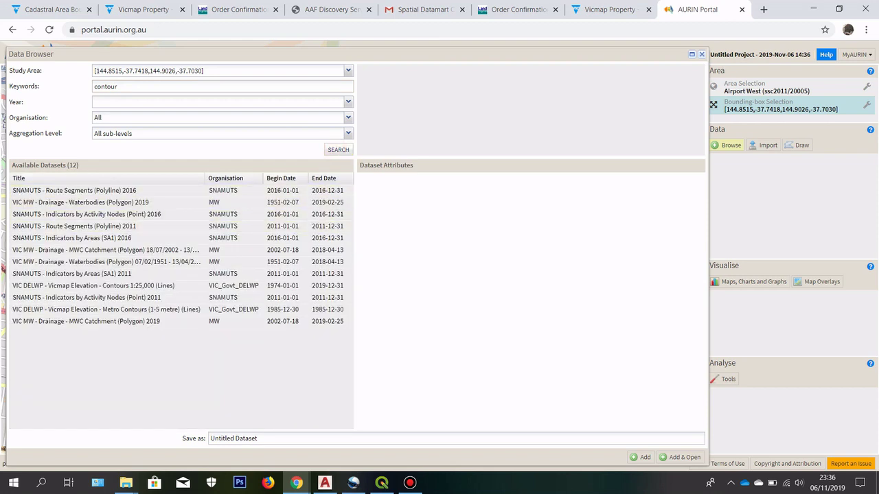
{"action": "left_click", "coordinate": [331, 151]}
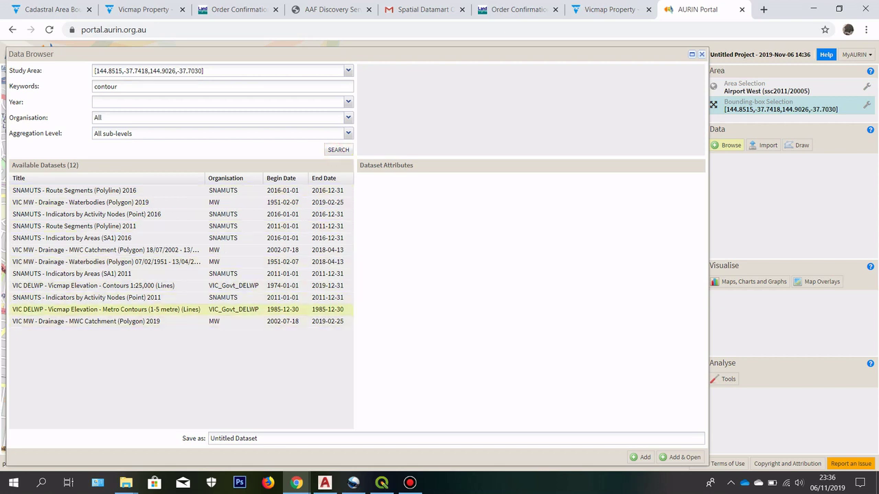
Step: Add Metro Contours (1-5 metre) with all six attributes to the project
{"action": "left_click", "coordinate": [107, 310]}
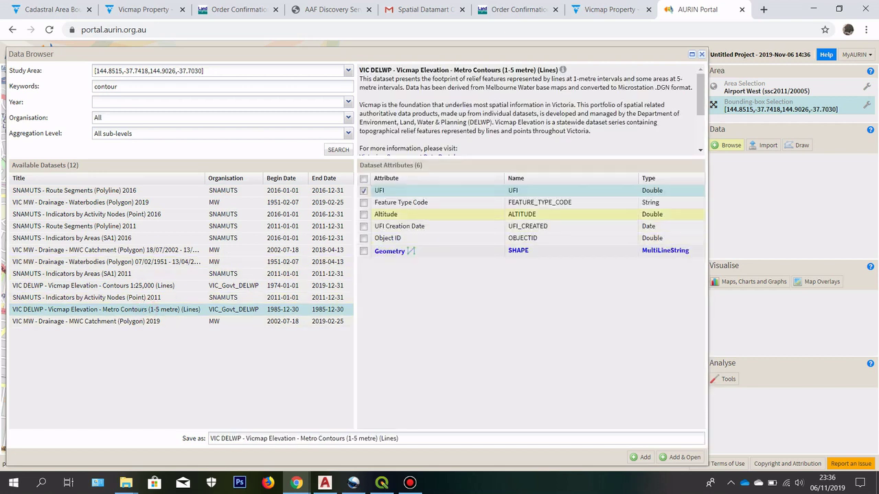
{"action": "left_click", "coordinate": [363, 178]}
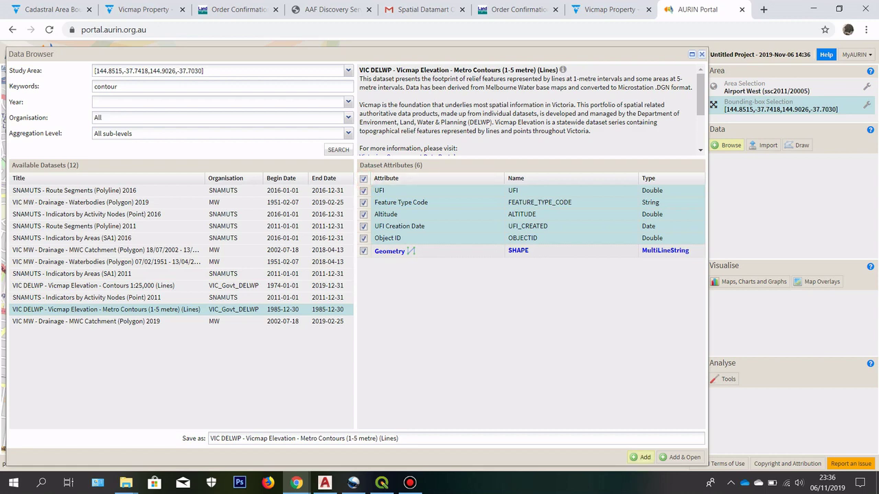
{"action": "left_click", "coordinate": [642, 458]}
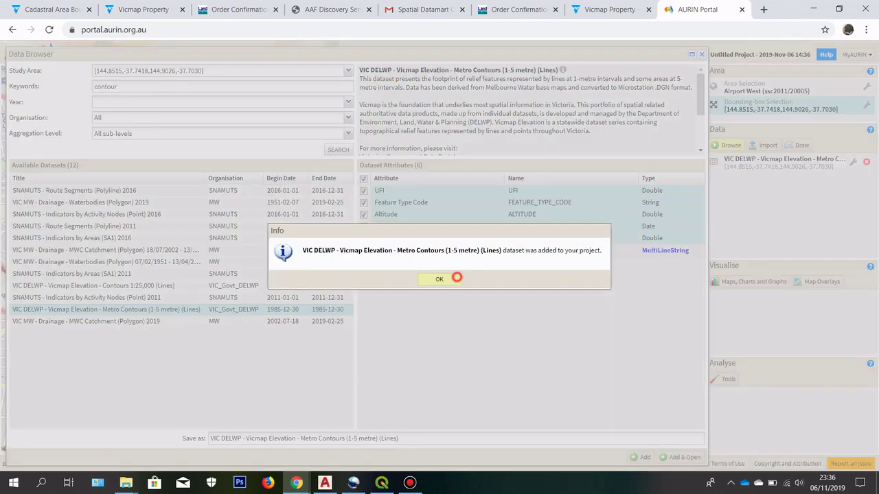
{"action": "left_click", "coordinate": [454, 278]}
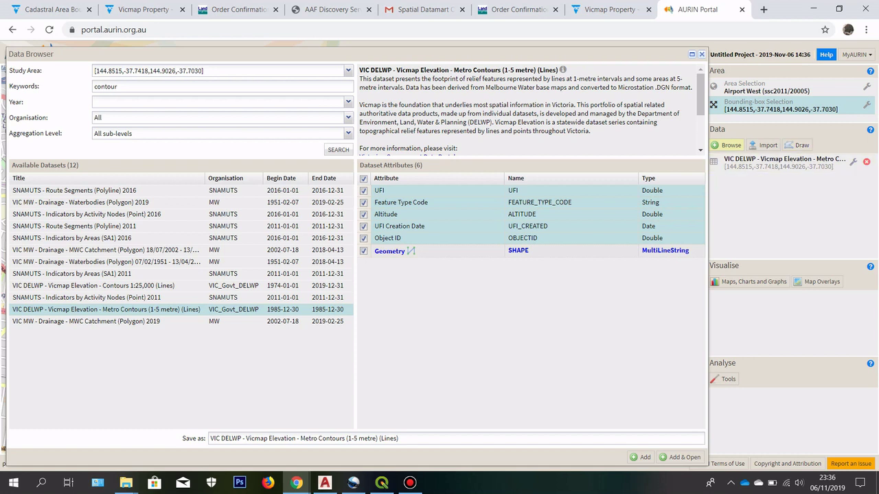
{"action": "left_click", "coordinate": [165, 87]}
Step: Replace the search keyword with 'flood map' and search again
{"action": "left_click_drag", "start_coordinate": [167, 87], "coordinate": [93, 87]}
{"action": "type", "text": "flood map"}
{"action": "left_click_drag", "start_coordinate": [137, 88], "coordinate": [94, 88]}
{"action": "left_click", "coordinate": [338, 150]}
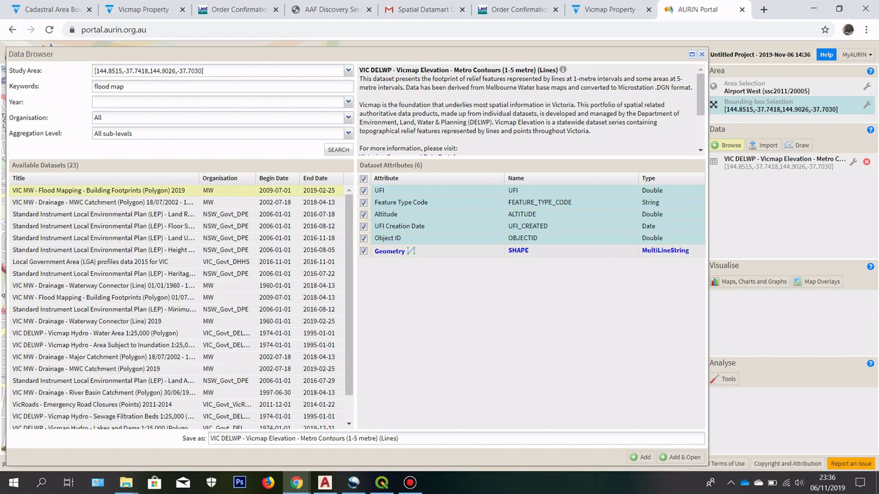
Step: Add Building Footprints (Polygon) 2019 with all 19 attributes, then close the Data Browser
{"action": "left_click", "coordinate": [127, 191]}
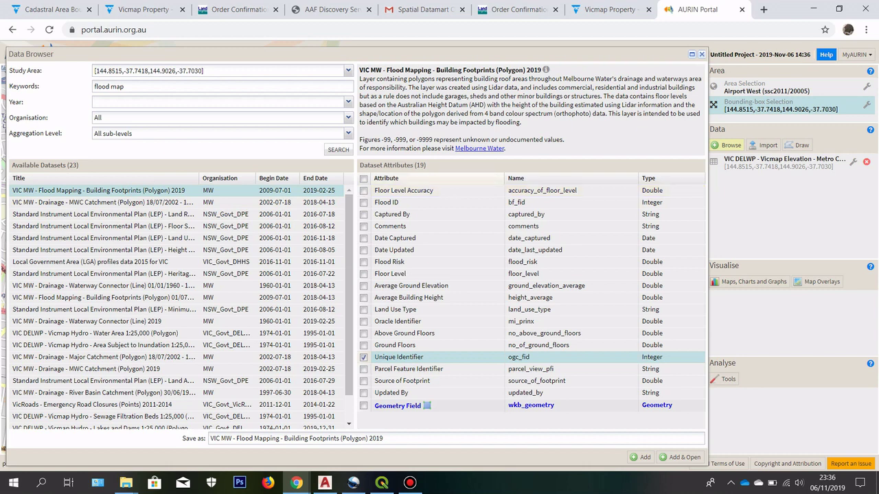
{"action": "left_click", "coordinate": [363, 178]}
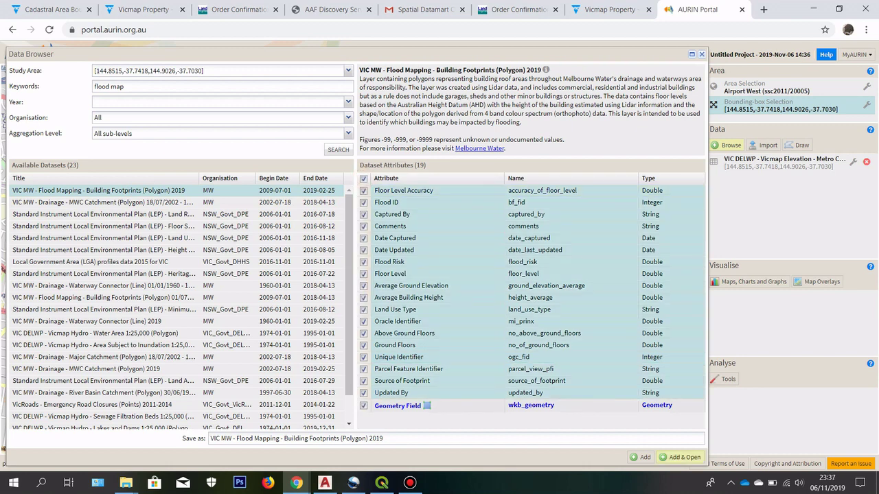
{"action": "left_click", "coordinate": [642, 457]}
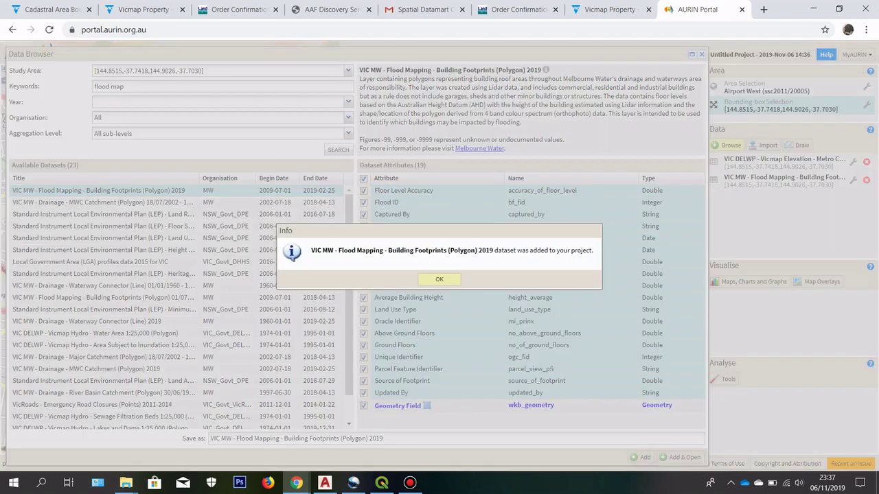
{"action": "left_click", "coordinate": [440, 279]}
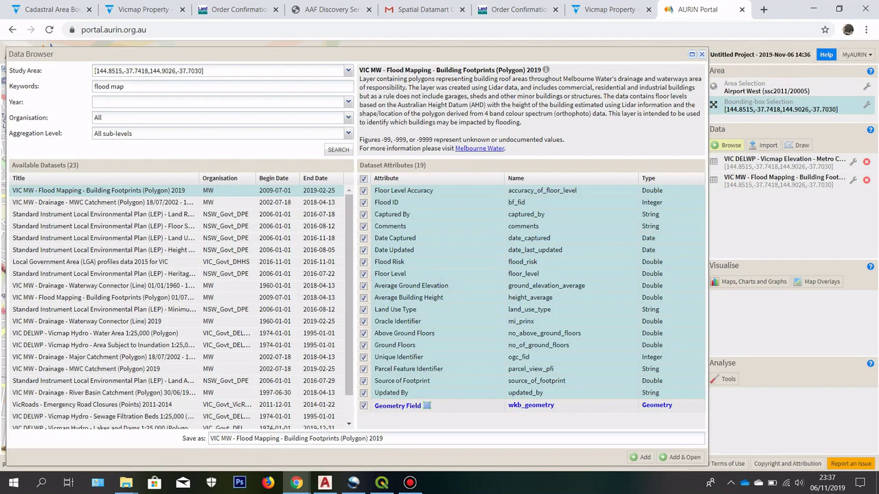
{"action": "left_click", "coordinate": [701, 53]}
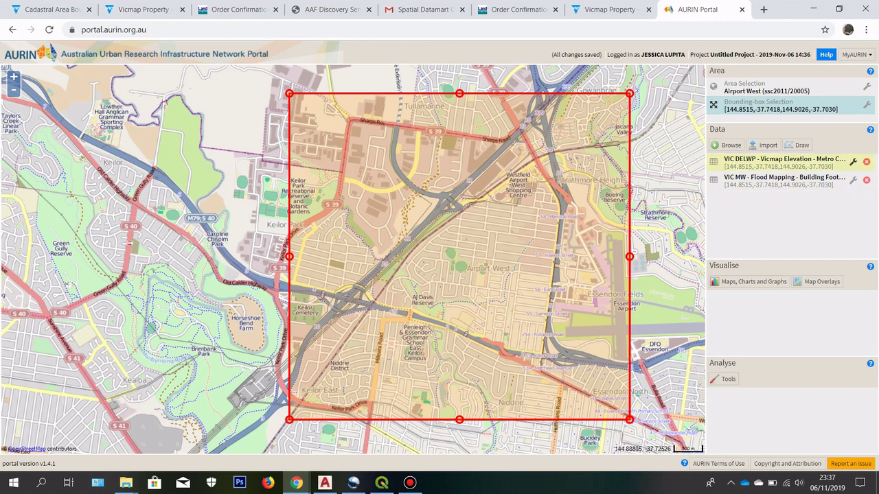
Step: Download the contours and building footprints datasets as SHP zips, then switch to QGIS
{"action": "left_click", "coordinate": [853, 162]}
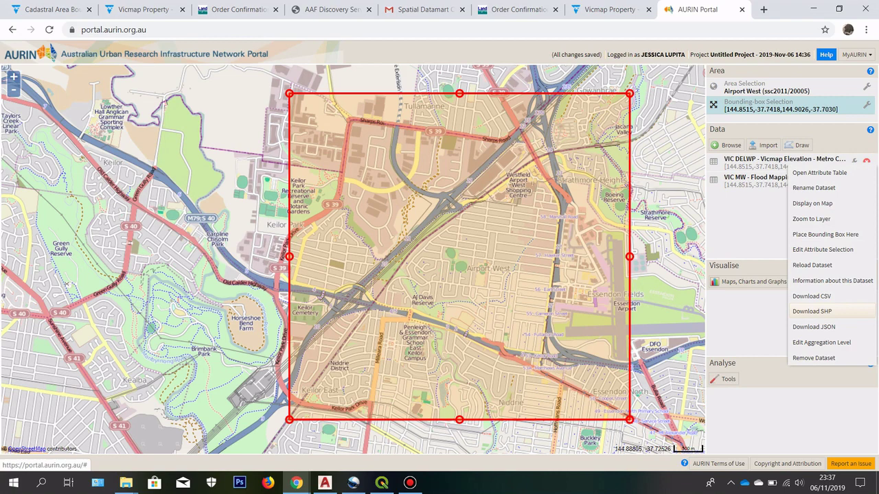
{"action": "left_click", "coordinate": [817, 311]}
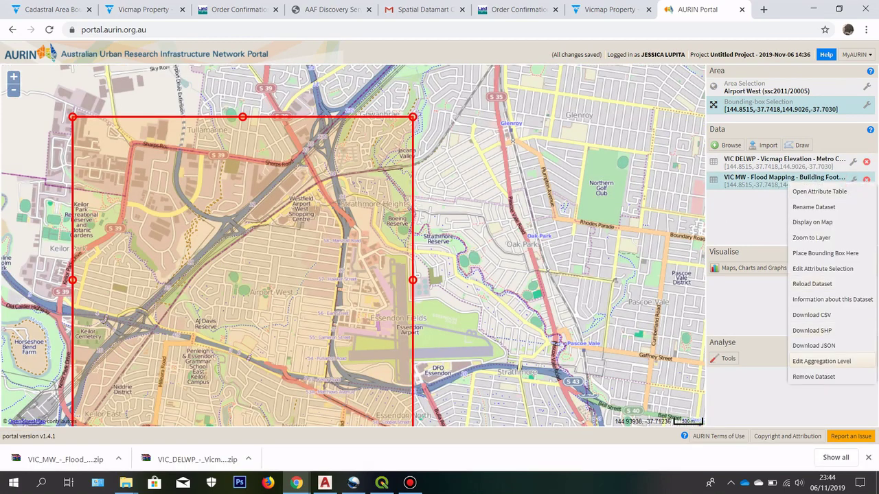
{"action": "left_click", "coordinate": [817, 330]}
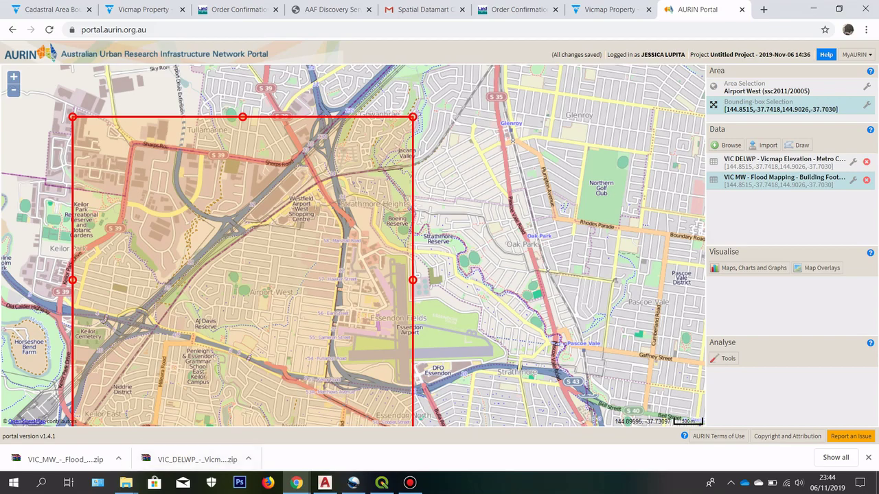
{"action": "left_click", "coordinate": [382, 483]}
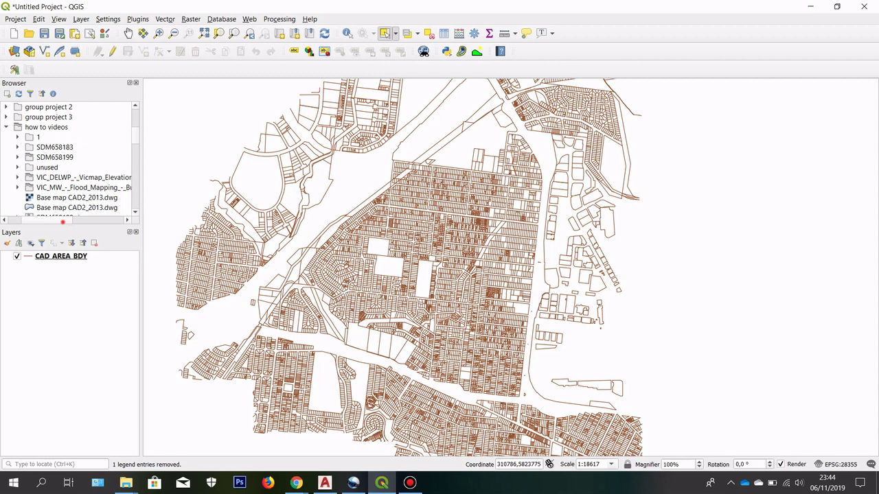
Step: Expand the downloaded VIC_DELWP Vicmap Elevation contours folder in the Browser panel
{"action": "scroll", "coordinate": [63, 221], "scroll_direction": "left", "scroll_amount": 2}
{"action": "scroll", "coordinate": [69, 158], "scroll_direction": "right", "scroll_amount": 8}
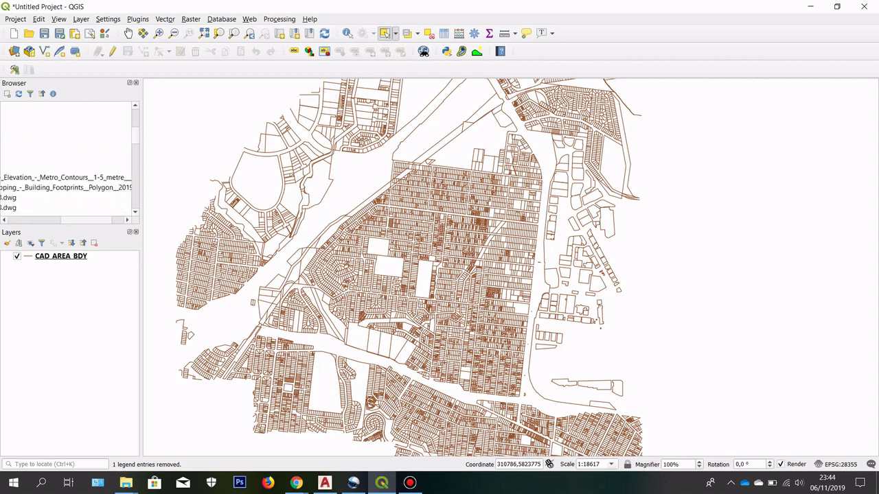
{"action": "scroll", "coordinate": [68, 158], "scroll_direction": "left", "scroll_amount": 7}
{"action": "scroll", "coordinate": [69, 158], "scroll_direction": "right", "scroll_amount": 3}
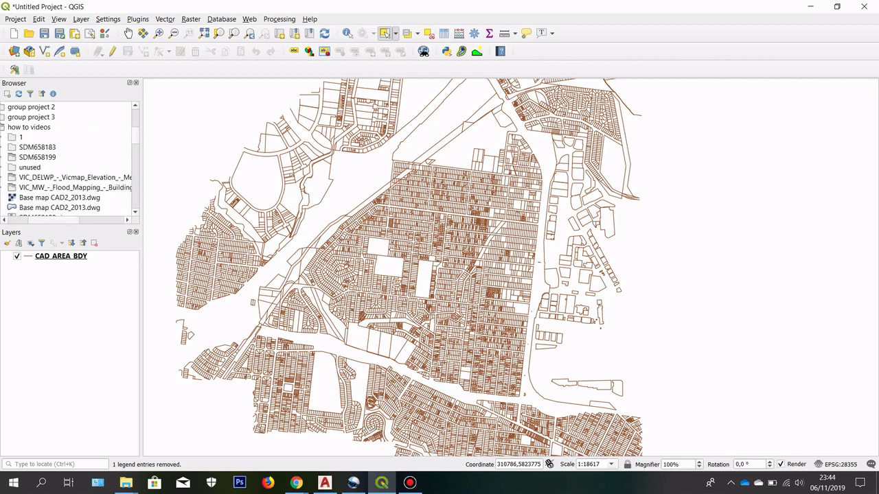
{"action": "scroll", "coordinate": [69, 158], "scroll_direction": "right", "scroll_amount": 3}
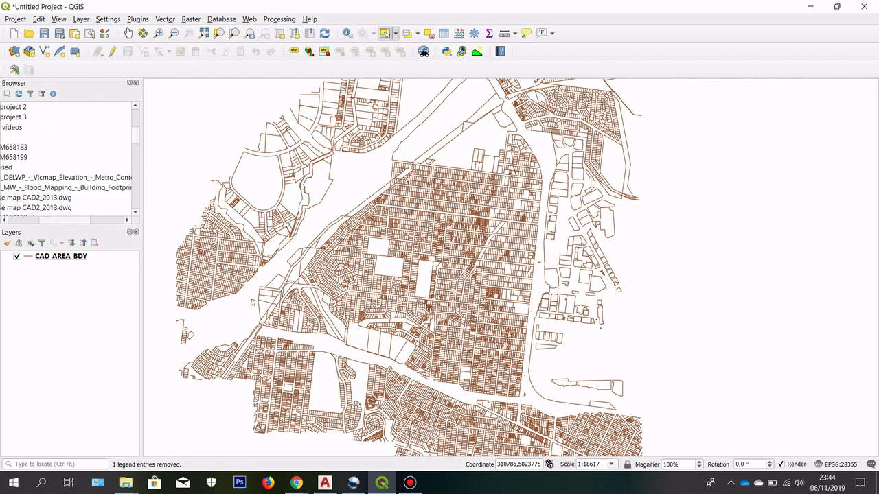
{"action": "scroll", "coordinate": [68, 158], "scroll_direction": "left", "scroll_amount": 3}
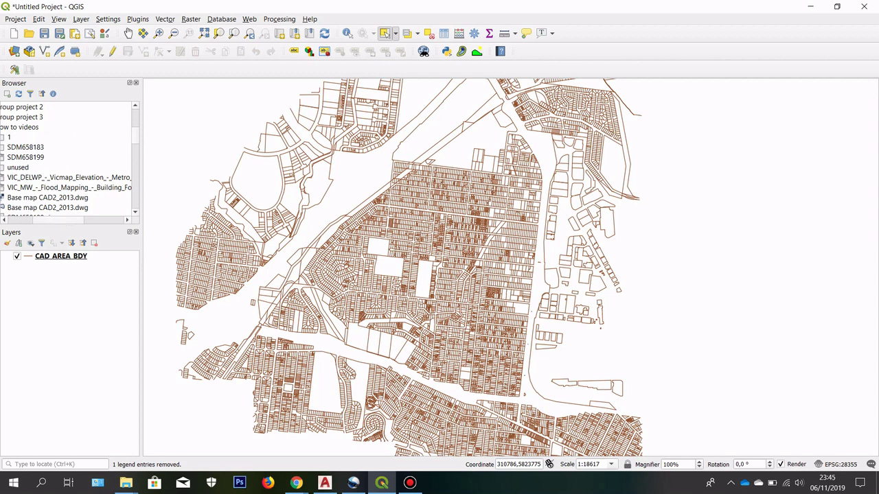
{"action": "left_click_drag", "start_coordinate": [81, 219], "coordinate": [43, 220]}
{"action": "left_click", "coordinate": [15, 178]}
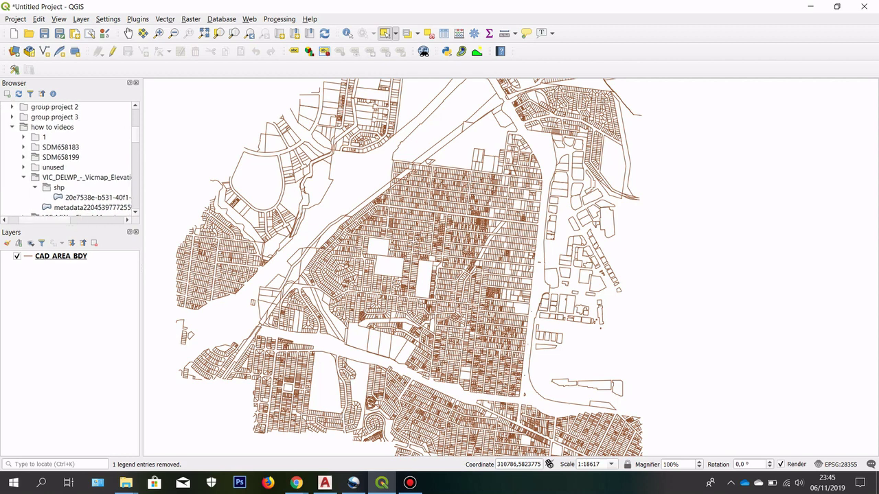
{"action": "left_click", "coordinate": [35, 187]}
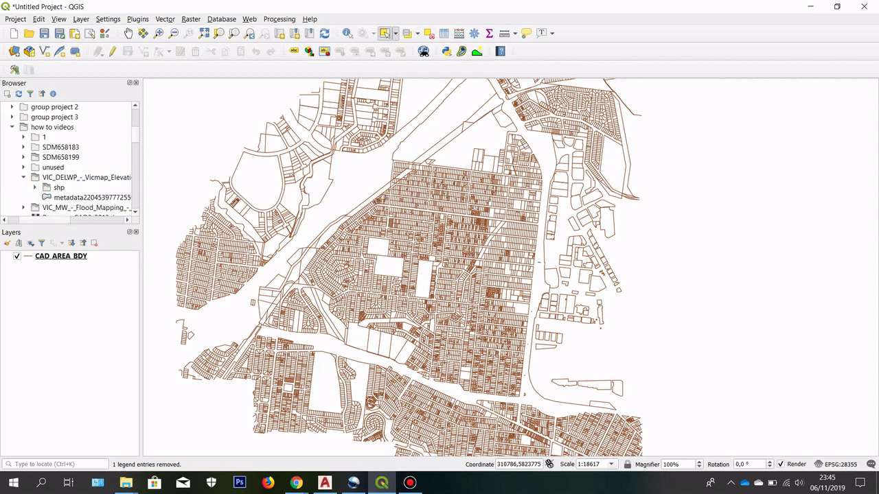
Step: Add the 20e7538e contour lines shapefile from its shp folder as a layer
{"action": "left_click", "coordinate": [72, 197]}
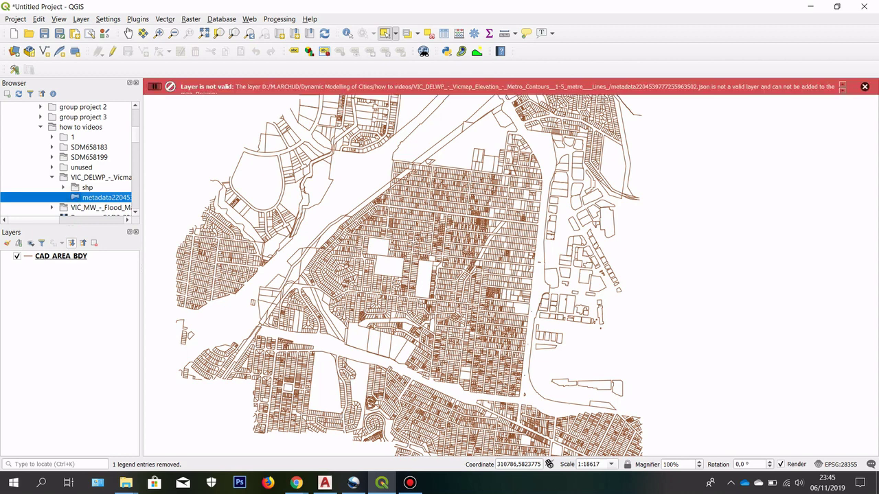
{"action": "left_click", "coordinate": [64, 188]}
{"action": "left_click", "coordinate": [90, 197]}
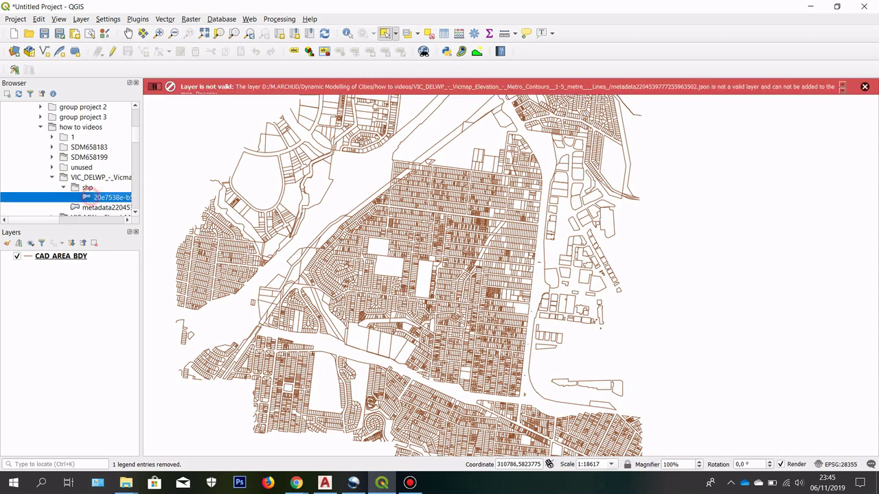
{"action": "left_click_drag", "start_coordinate": [49, 226], "coordinate": [88, 227]}
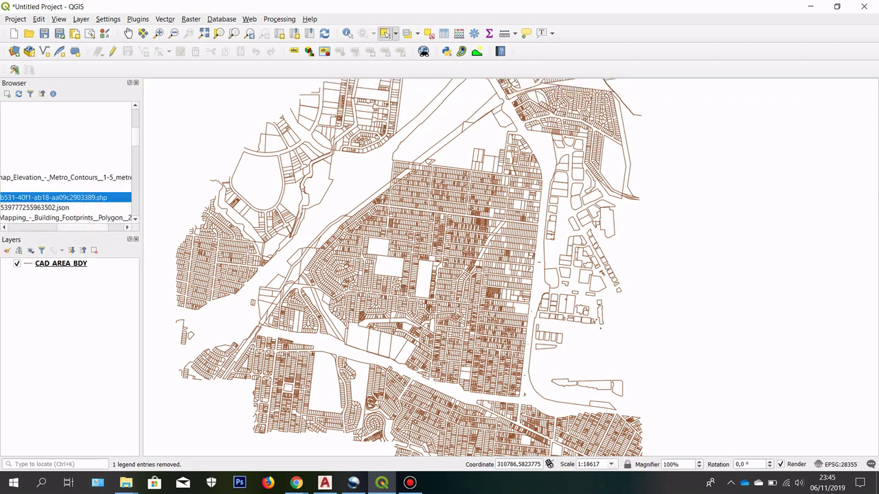
{"action": "double_click", "coordinate": [100, 198]}
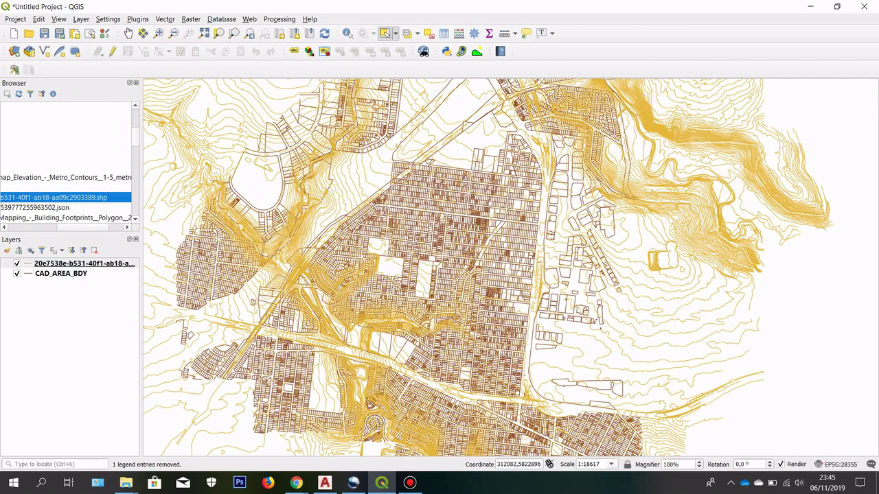
{"action": "scroll", "coordinate": [279, 233], "scroll_direction": "down", "scroll_amount": 1}
{"action": "scroll", "coordinate": [347, 198], "scroll_direction": "up", "scroll_amount": 1}
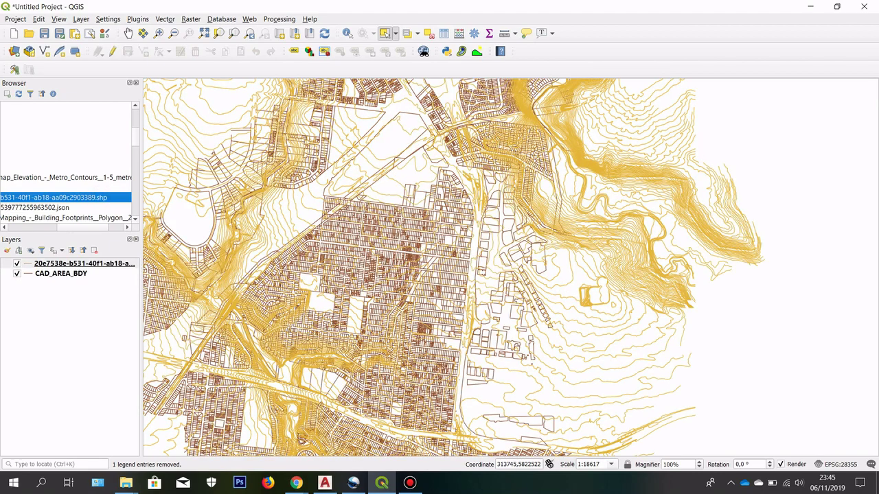
{"action": "scroll", "coordinate": [440, 268], "scroll_direction": "down", "scroll_amount": 1}
{"action": "scroll", "coordinate": [440, 268], "scroll_direction": "up", "scroll_amount": 1}
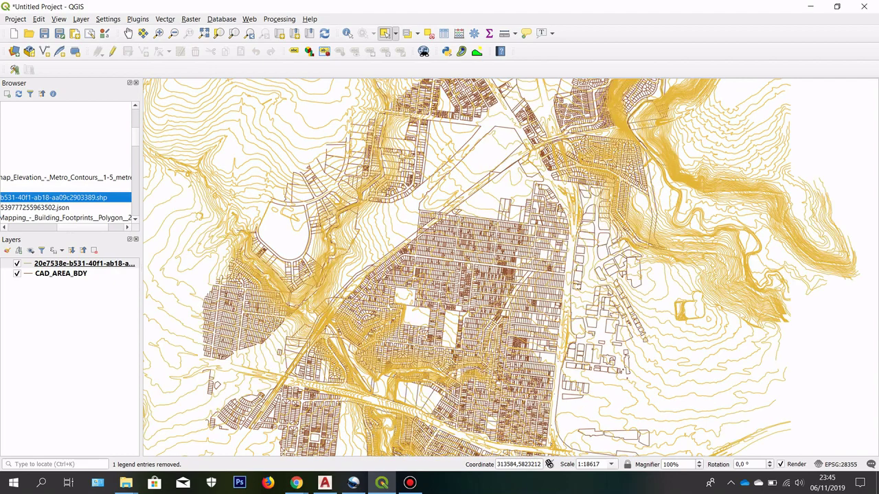
{"action": "left_click_drag", "start_coordinate": [539, 168], "coordinate": [497, 224]}
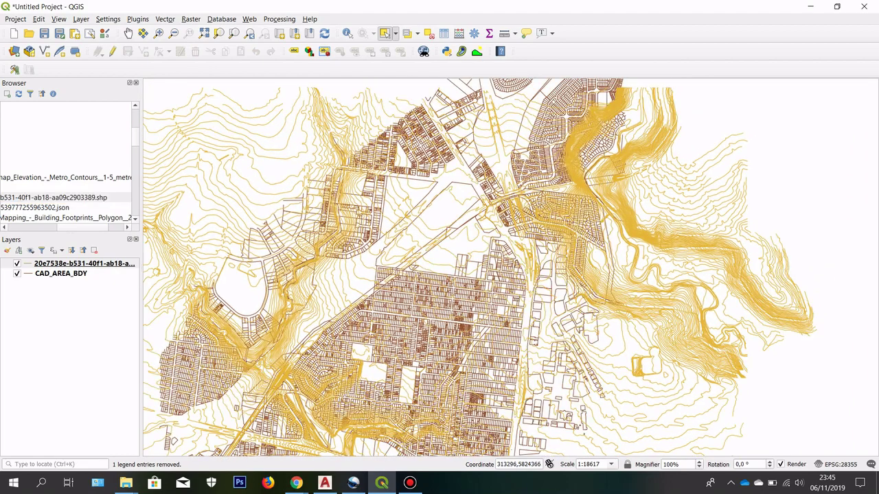
{"action": "scroll", "coordinate": [439, 268], "scroll_direction": "down", "scroll_amount": 1}
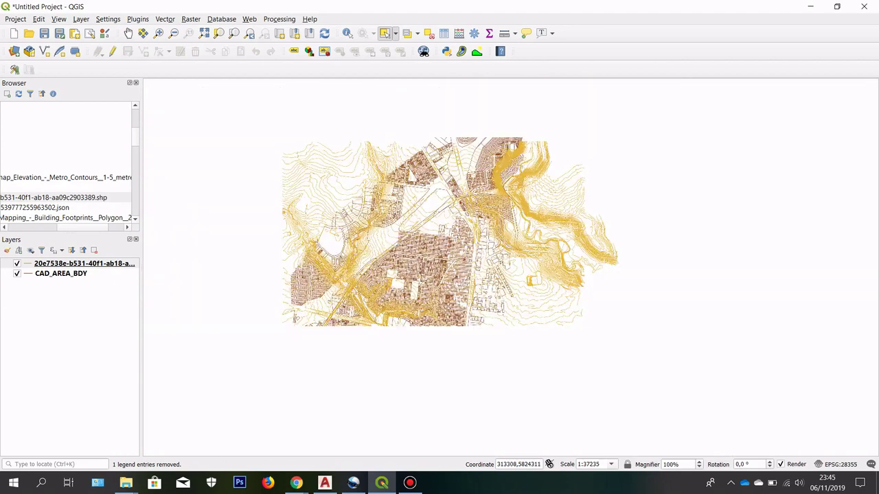
{"action": "scroll", "coordinate": [440, 268], "scroll_direction": "up", "scroll_amount": 1}
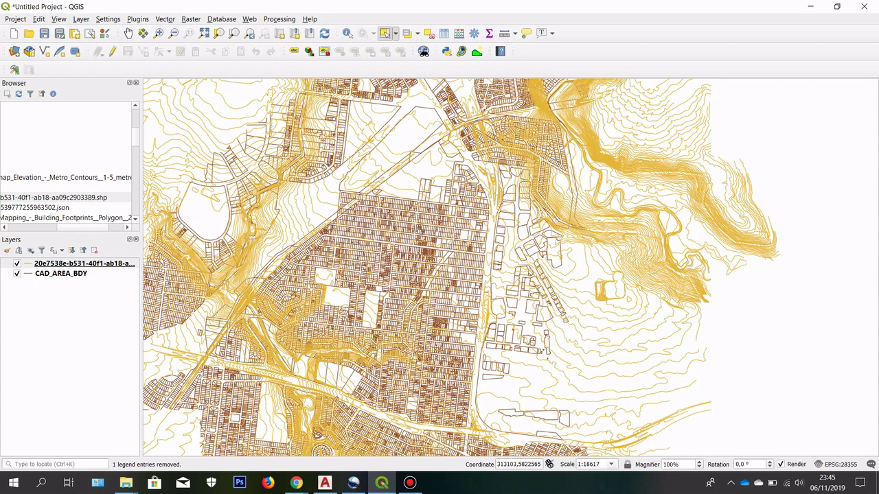
{"action": "left_click_drag", "start_coordinate": [281, 278], "coordinate": [345, 261]}
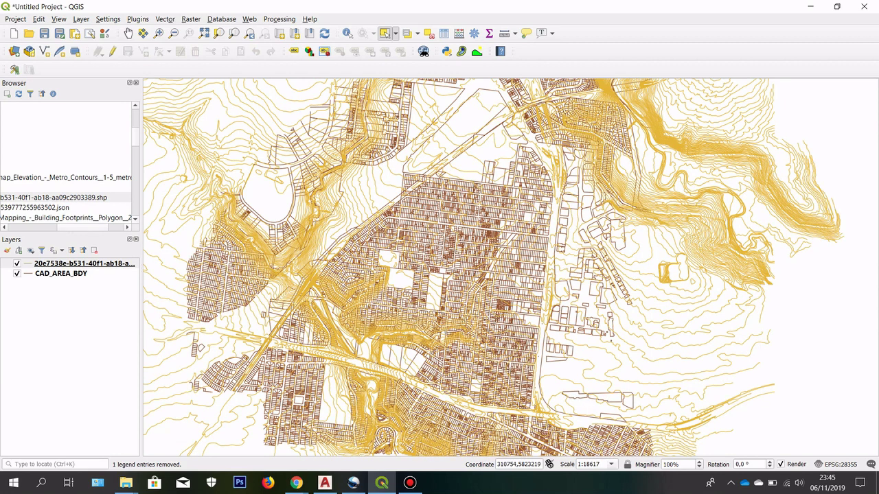
{"action": "left_click_drag", "start_coordinate": [78, 226], "coordinate": [45, 227]}
Step: Add the 0287a037 shapefile from the VIC_MW Flood Mapping shp folder as a layer
{"action": "left_click", "coordinate": [12, 177]}
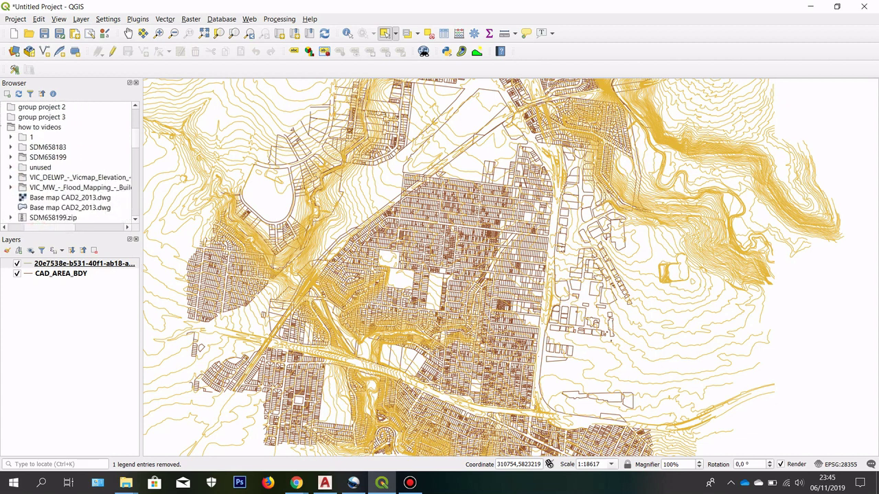
{"action": "left_click_drag", "start_coordinate": [54, 226], "coordinate": [29, 226]}
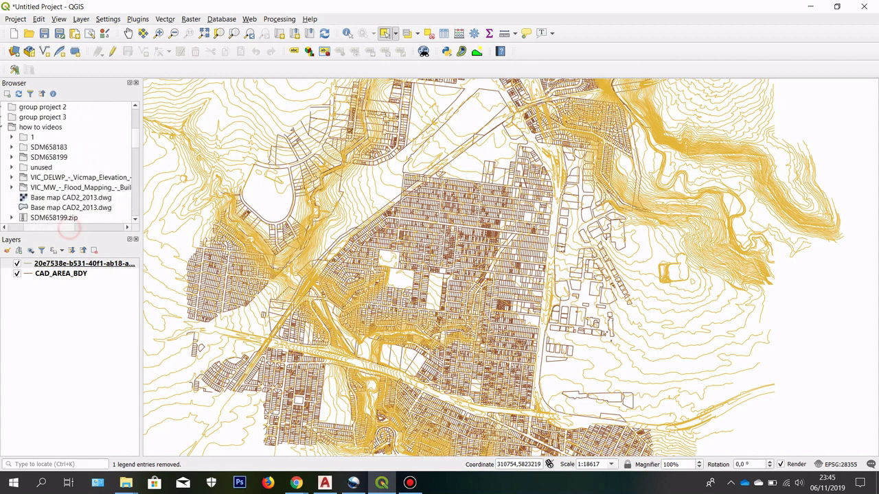
{"action": "left_click", "coordinate": [11, 188]}
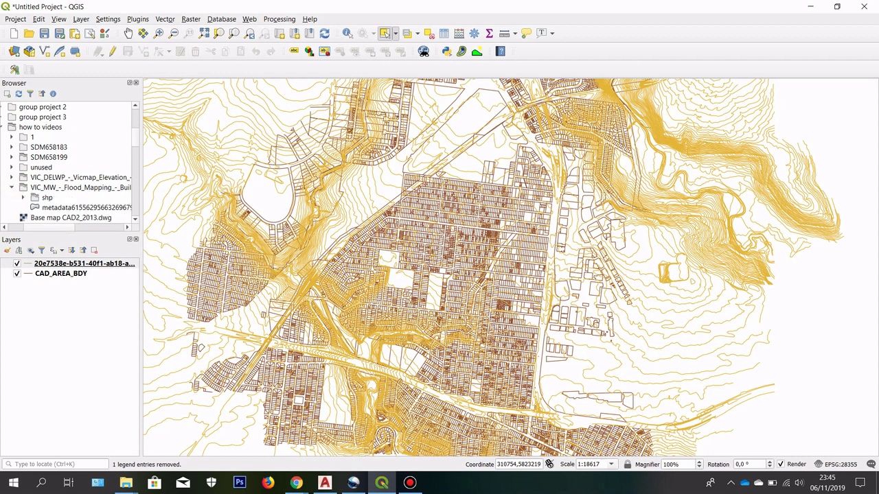
{"action": "left_click", "coordinate": [23, 197]}
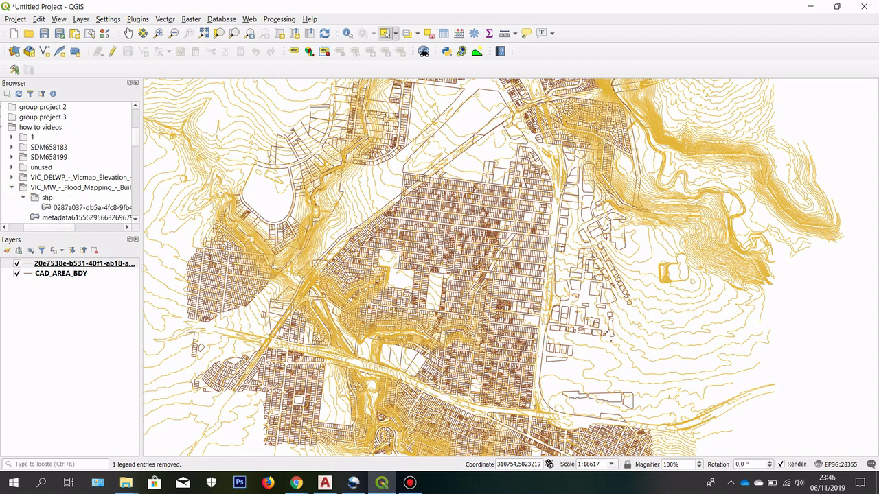
{"action": "left_click_drag", "start_coordinate": [68, 228], "coordinate": [83, 228]}
{"action": "left_click", "coordinate": [81, 207]}
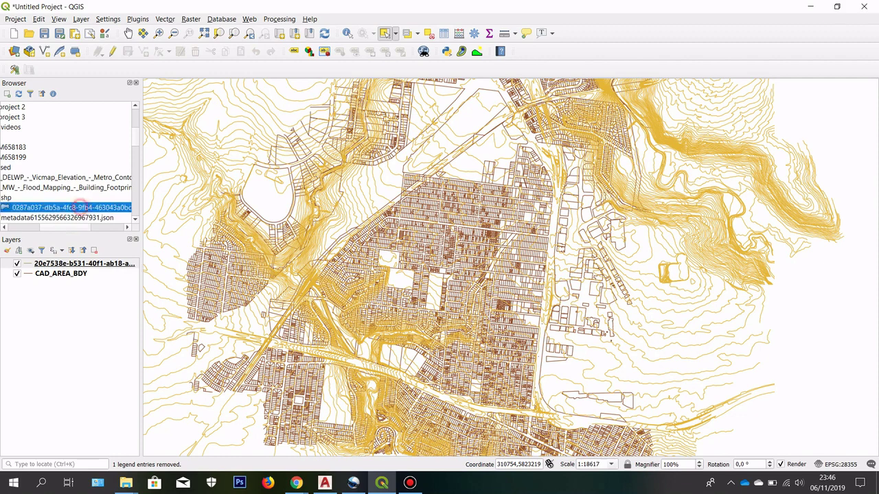
{"action": "left_click", "coordinate": [87, 227]}
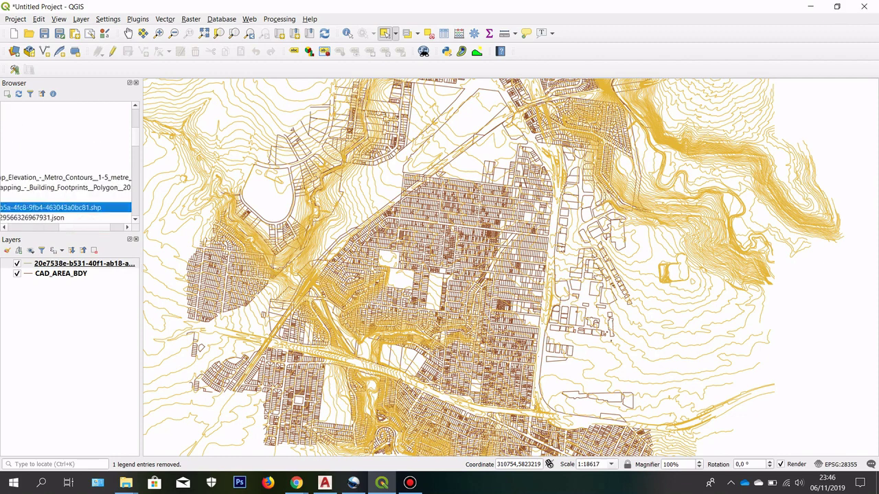
{"action": "double_click", "coordinate": [96, 207]}
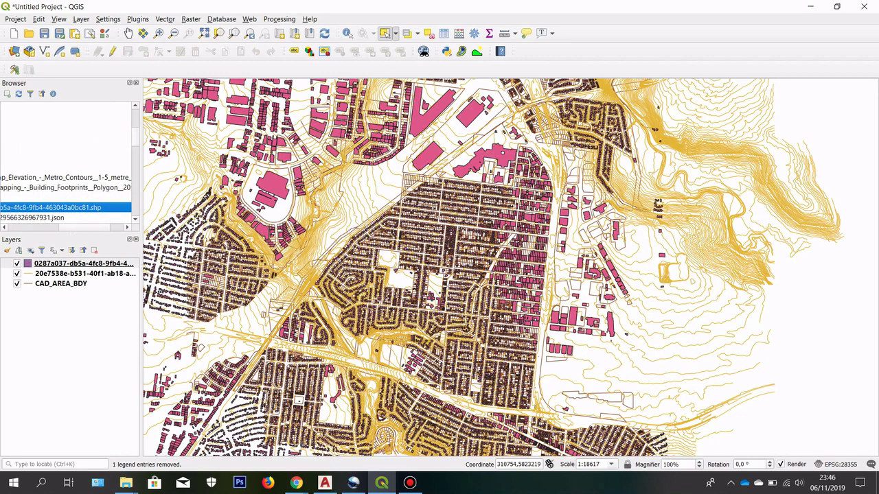
Step: Recentre the map on the combined layers and bring up the Plugins > GRASS commands
{"action": "scroll", "coordinate": [319, 280], "scroll_direction": "down", "scroll_amount": 1}
{"action": "scroll", "coordinate": [380, 241], "scroll_direction": "up", "scroll_amount": 1}
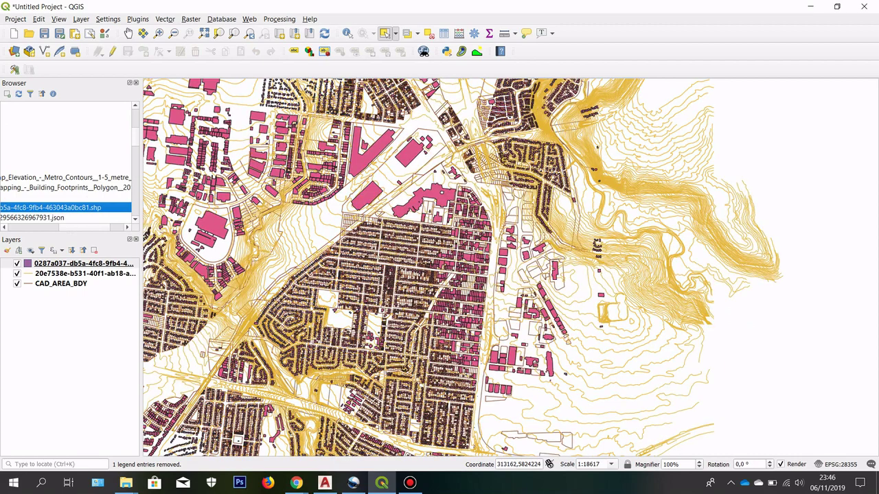
{"action": "scroll", "coordinate": [374, 147], "scroll_direction": "up", "scroll_amount": 1}
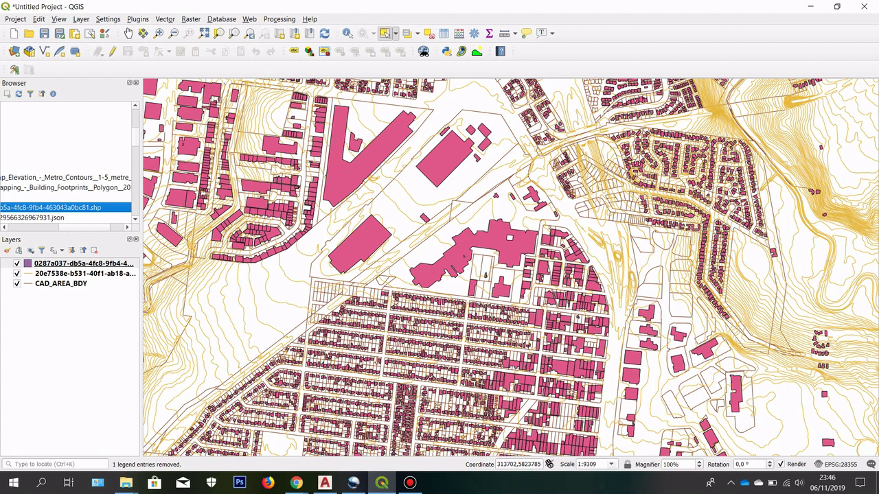
{"action": "scroll", "coordinate": [377, 146], "scroll_direction": "down", "scroll_amount": 1}
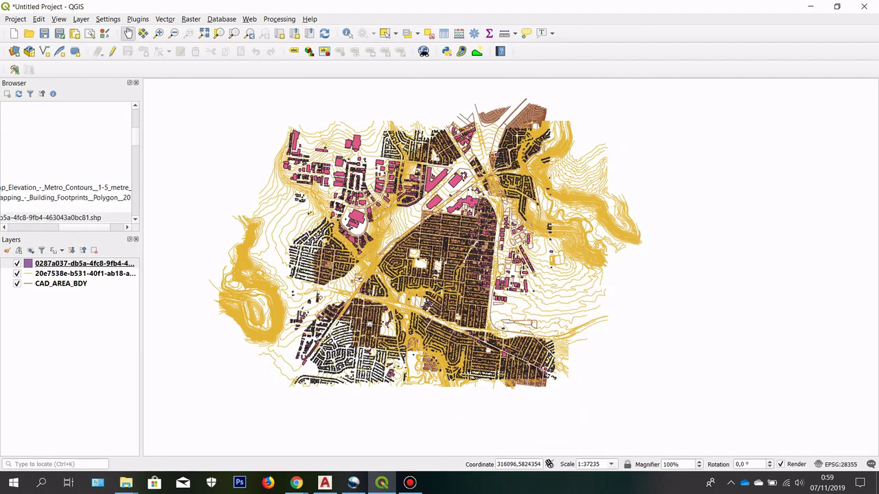
{"action": "scroll", "coordinate": [457, 186], "scroll_direction": "up", "scroll_amount": 1}
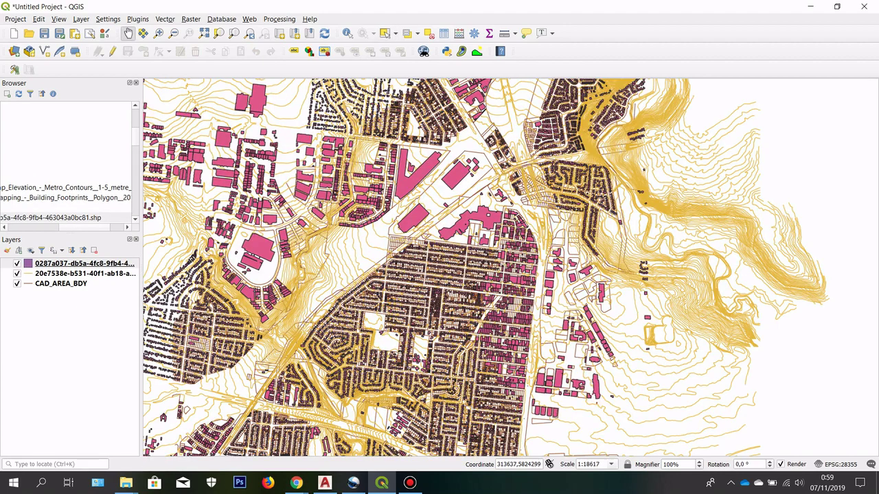
{"action": "left_click_drag", "start_coordinate": [457, 185], "coordinate": [525, 270]}
{"action": "scroll", "coordinate": [427, 165], "scroll_direction": "down", "scroll_amount": 1}
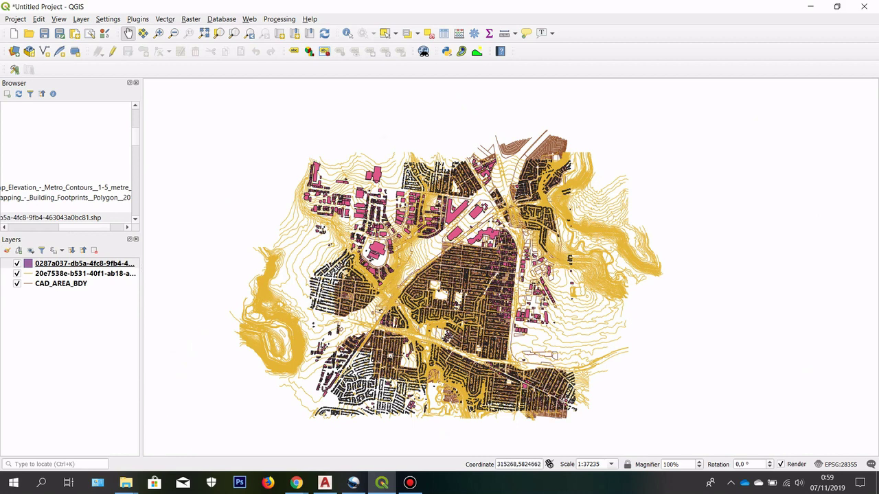
{"action": "left_click_drag", "start_coordinate": [467, 289], "coordinate": [438, 273]}
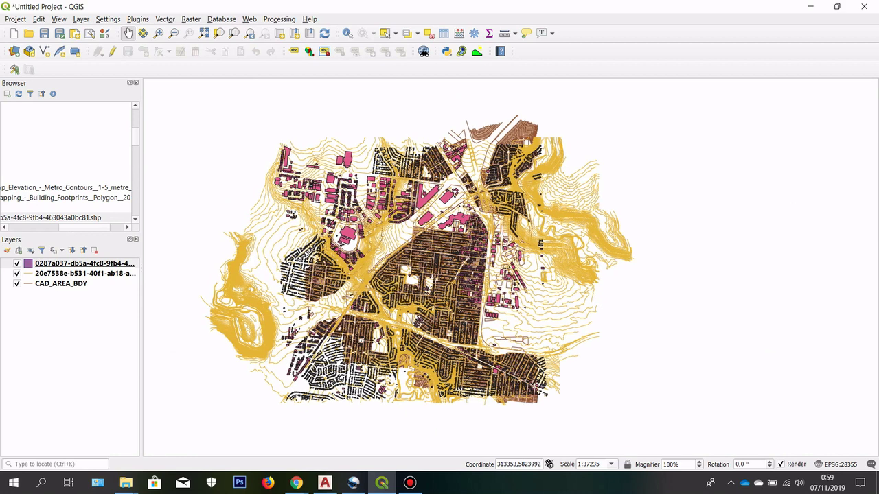
{"action": "left_click", "coordinate": [138, 18]}
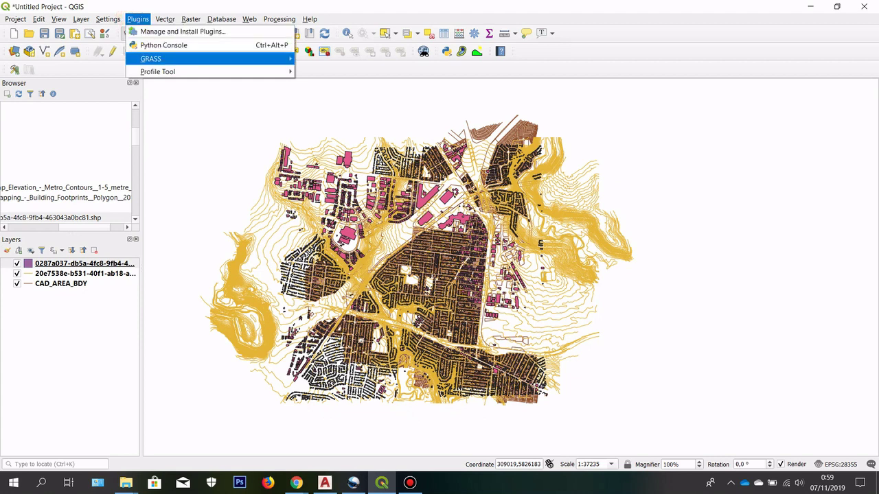
{"action": "mouse_move", "coordinate": [152, 58]}
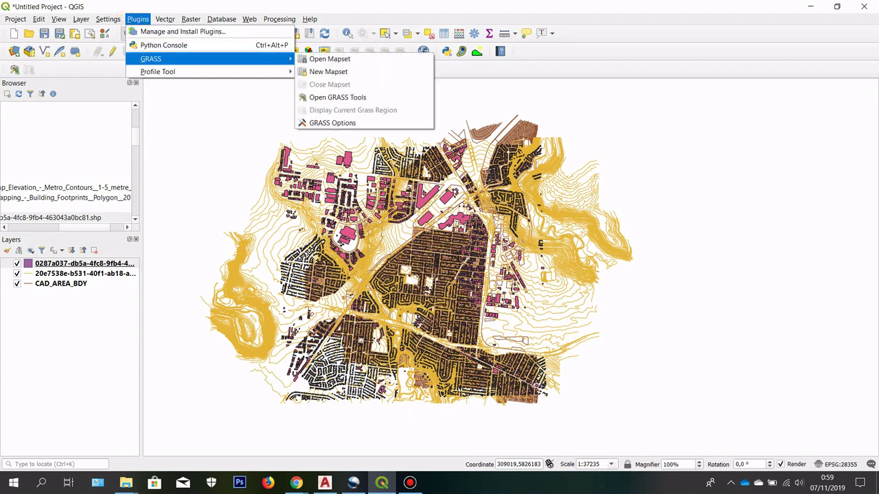
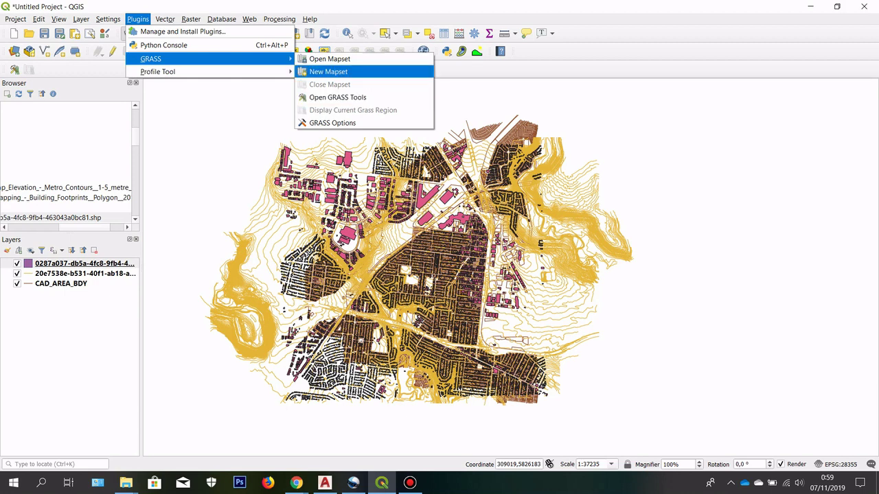
Step: Start a new GRASS mapset with its database in the 1fix folder under how to videos
{"action": "left_click", "coordinate": [330, 72]}
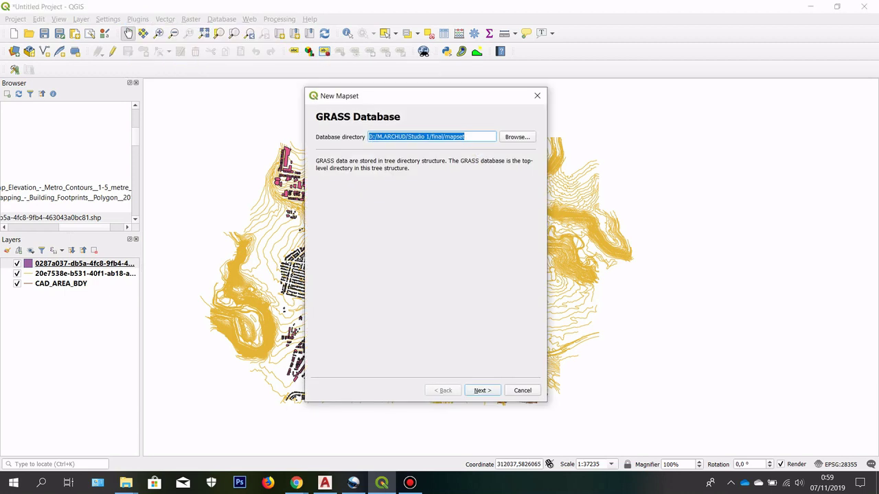
{"action": "left_click_drag", "start_coordinate": [368, 100], "coordinate": [342, 90]}
{"action": "left_click", "coordinate": [484, 120]}
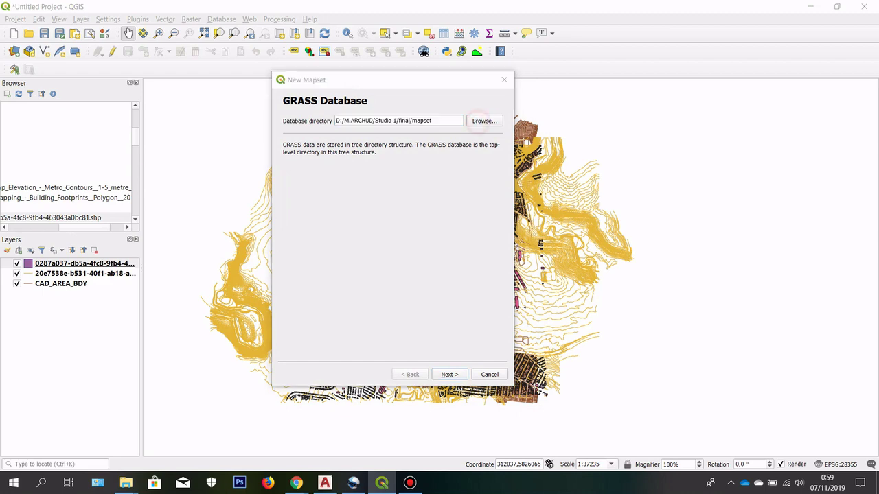
{"action": "left_click", "coordinate": [382, 114]}
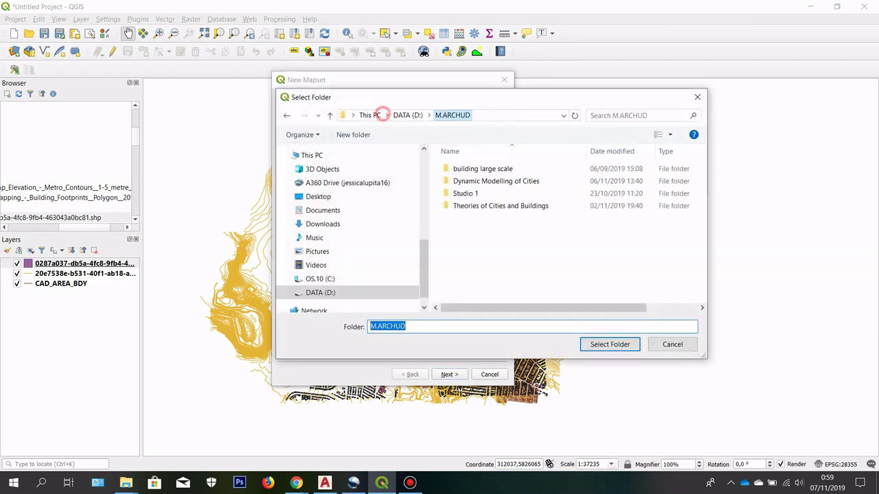
{"action": "double_click", "coordinate": [501, 180]}
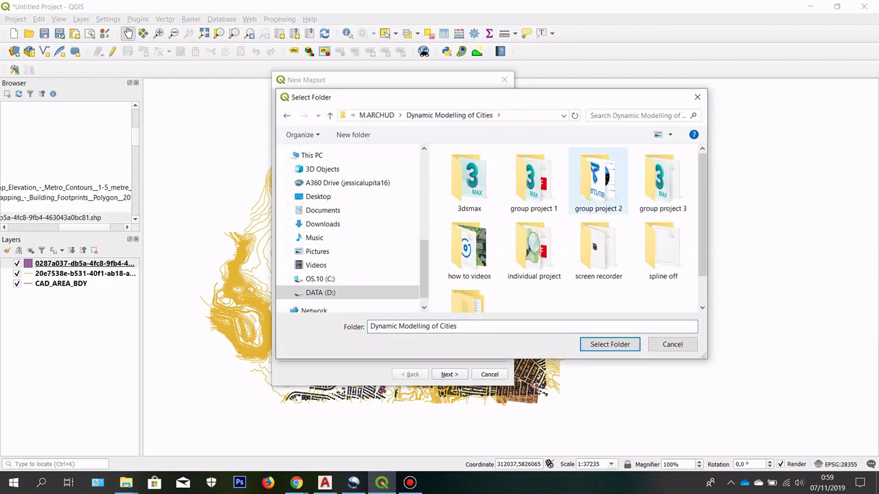
{"action": "double_click", "coordinate": [470, 245]}
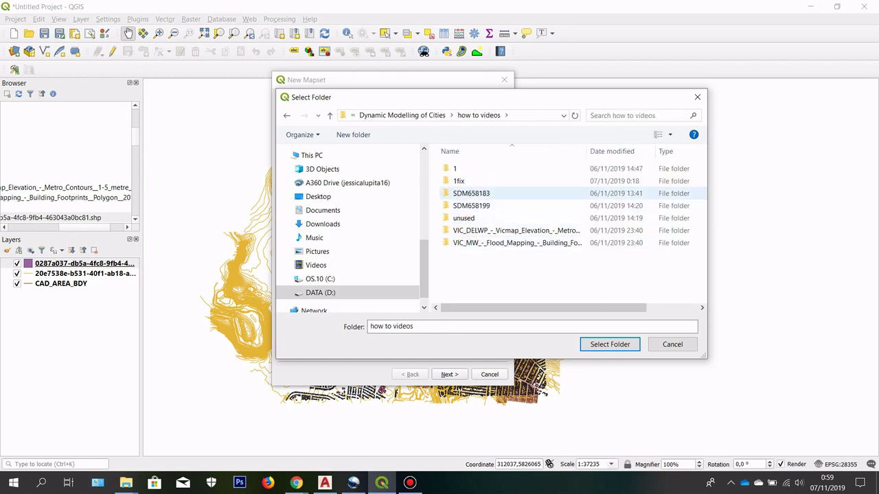
{"action": "left_click", "coordinate": [482, 180]}
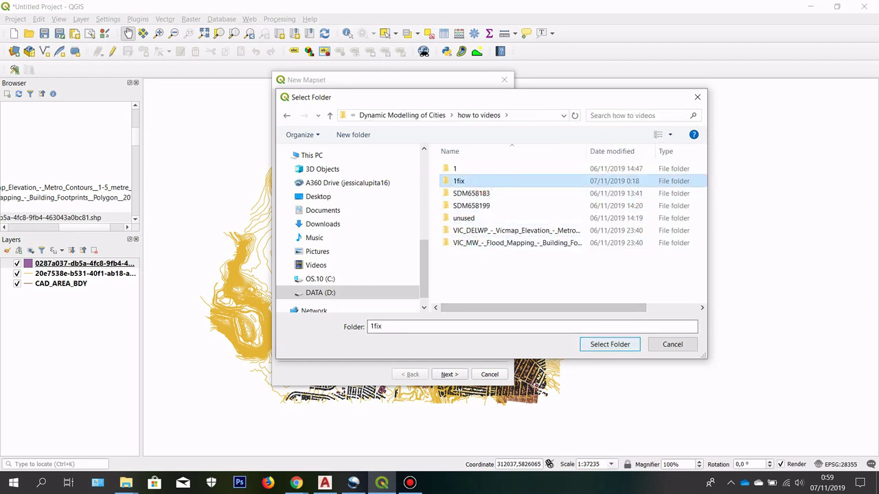
{"action": "left_click", "coordinate": [599, 345]}
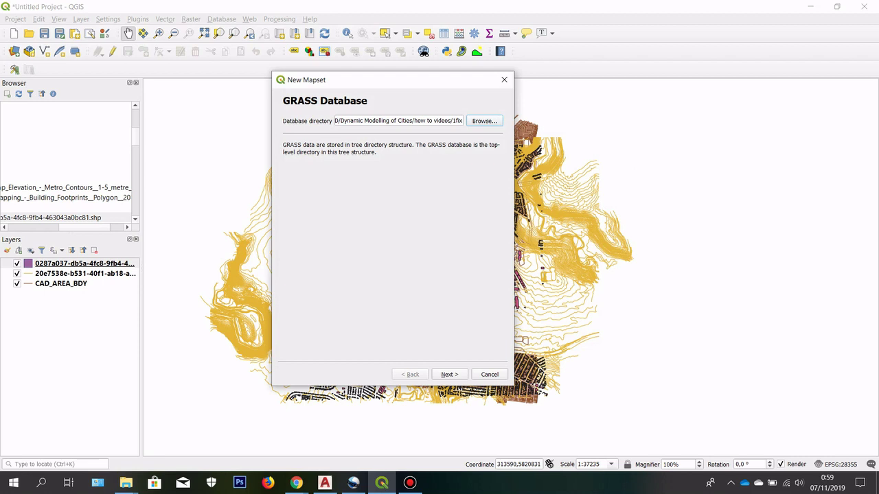
Step: Create a new GRASS location named airportwest_basemap and advance to the projection step
{"action": "left_click", "coordinate": [453, 374]}
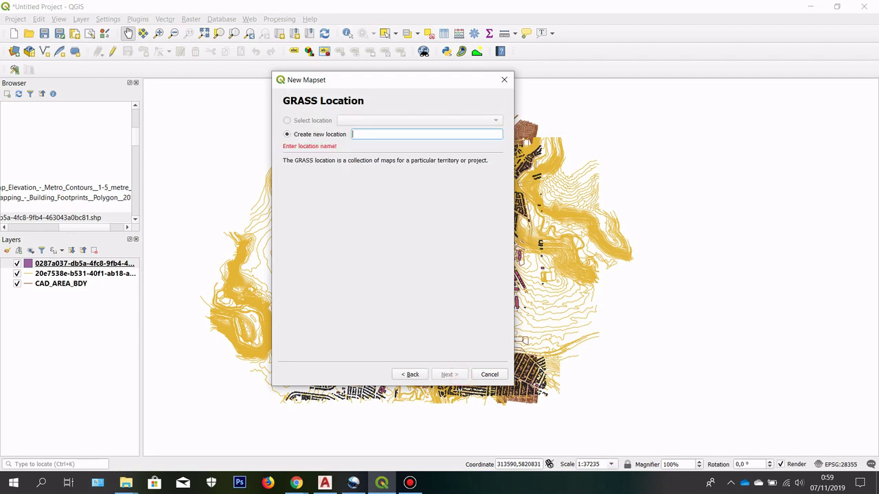
{"action": "type", "text": "airpor"}
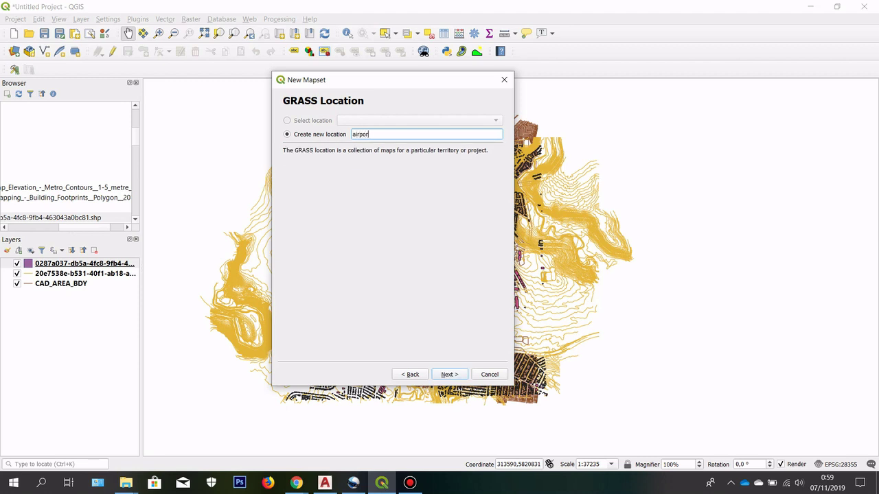
{"action": "type", "text": "twest_basemap"}
{"action": "left_click", "coordinate": [449, 374]}
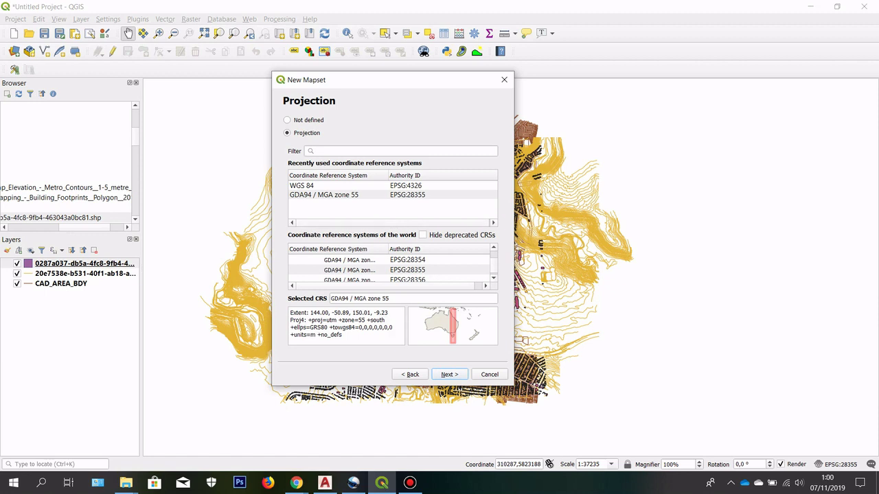
Step: Set the location projection to WGS 84 and keep the default region
{"action": "left_click", "coordinate": [314, 186]}
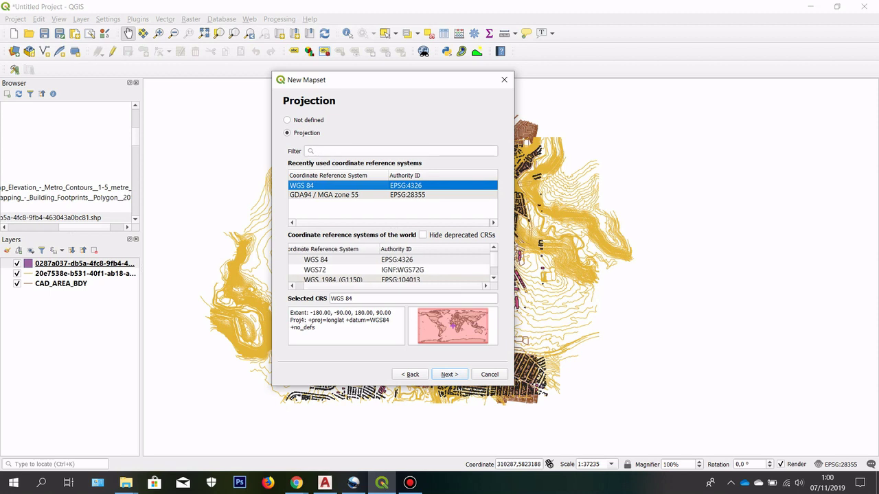
{"action": "left_click", "coordinate": [449, 375]}
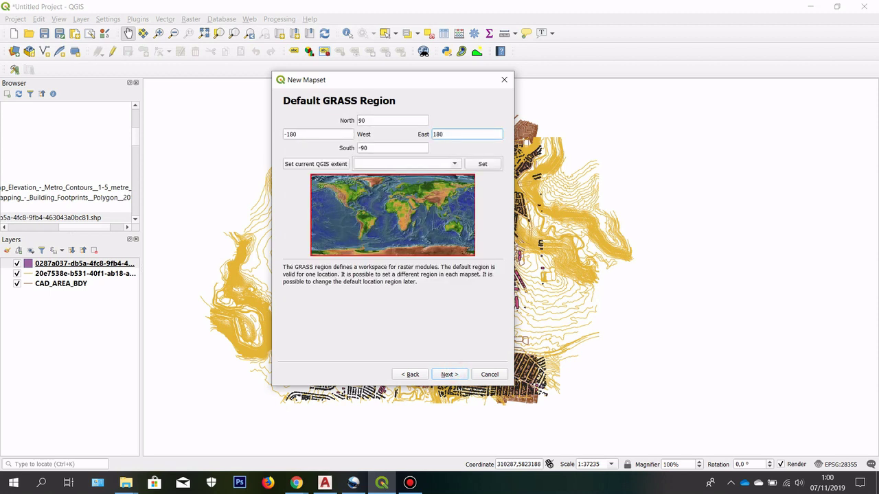
{"action": "left_click", "coordinate": [449, 374]}
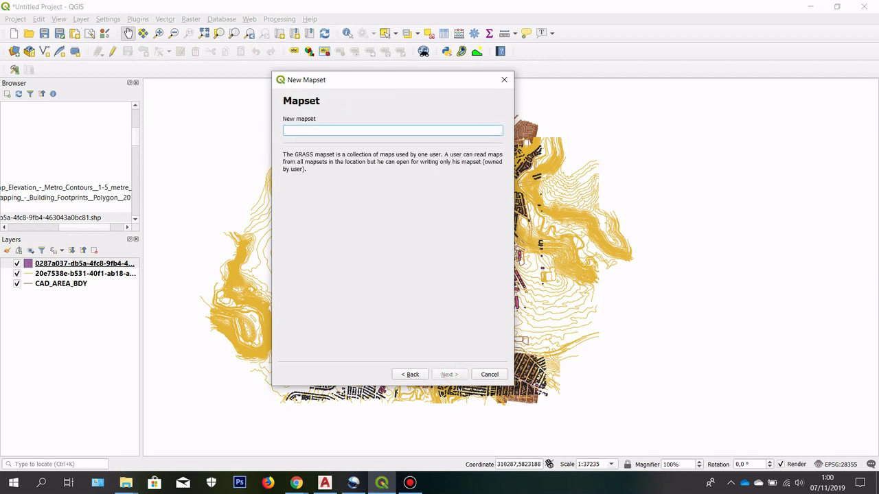
Step: Name the mapset airportwest_basemap, create it and acknowledge the success message
{"action": "left_click", "coordinate": [323, 131]}
{"action": "type", "text": "airportwest_basemap"}
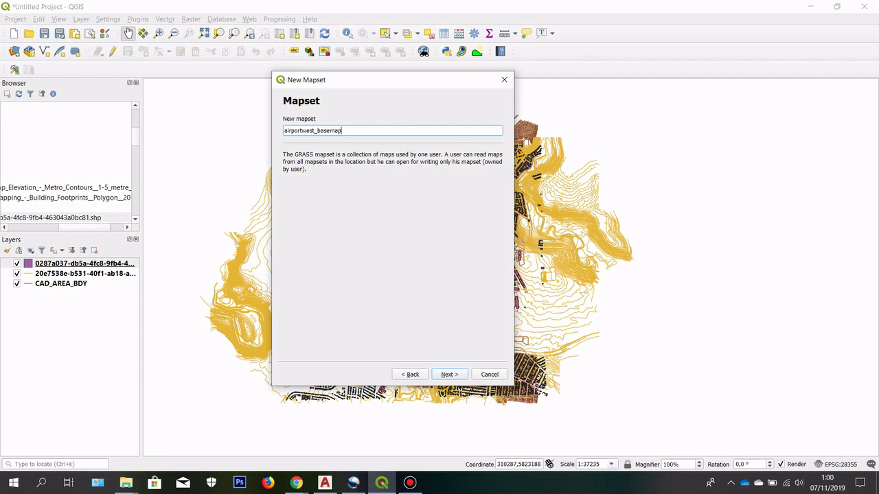
{"action": "left_click", "coordinate": [450, 374]}
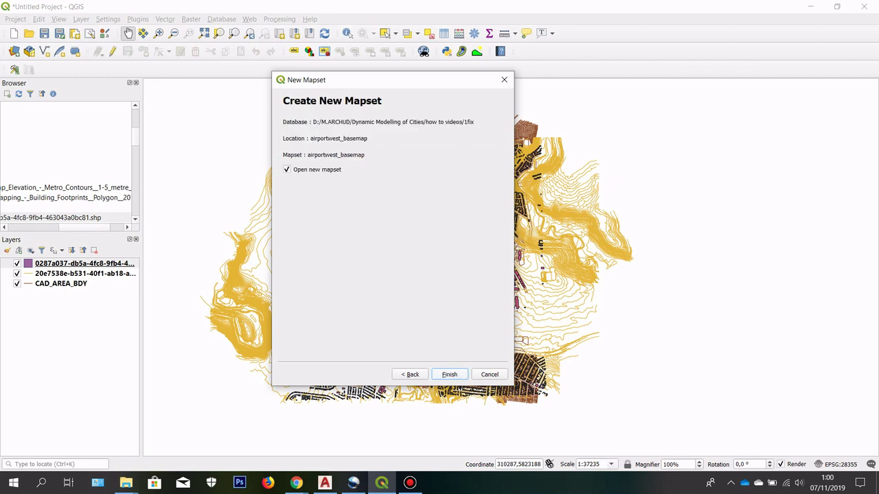
{"action": "left_click", "coordinate": [450, 375]}
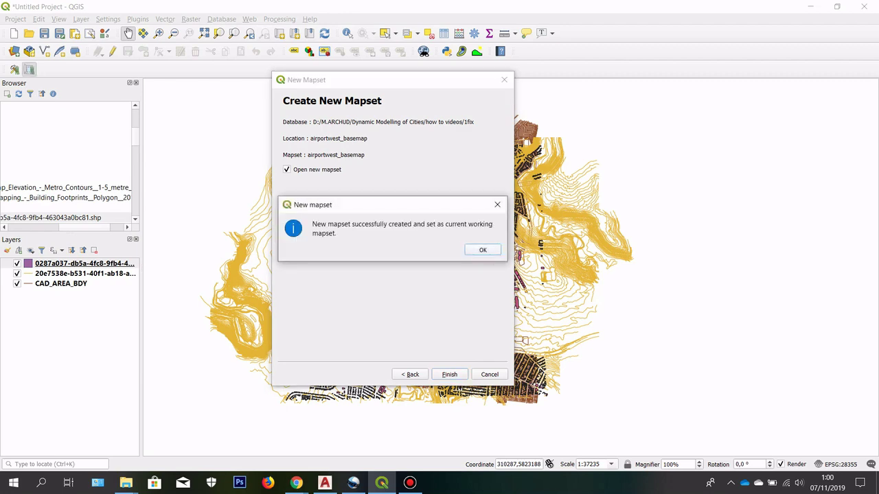
{"action": "left_click", "coordinate": [482, 250]}
{"action": "left_click", "coordinate": [138, 19]}
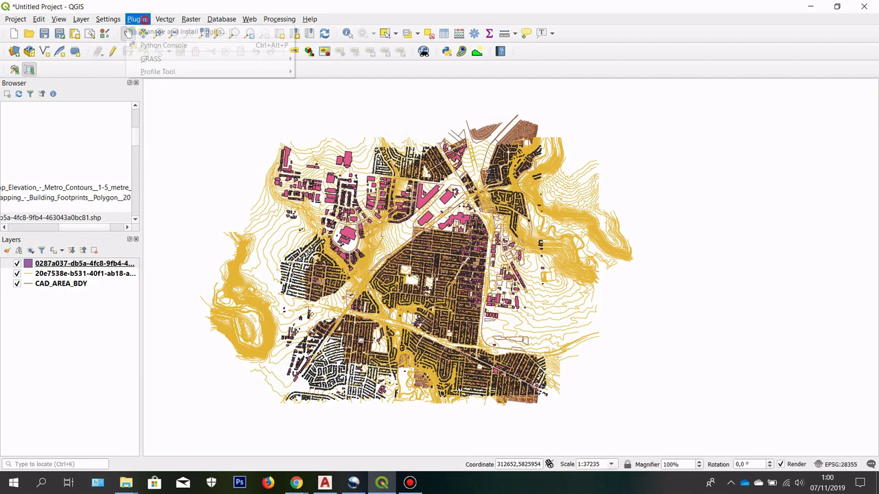
Step: Open the GRASS tools for the new airportwest_basemap mapset
{"action": "mouse_move", "coordinate": [206, 58]}
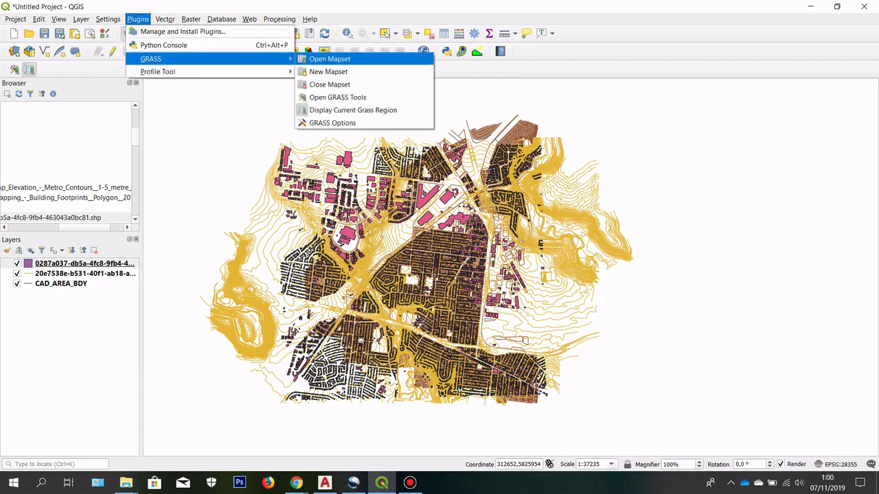
{"action": "left_click", "coordinate": [343, 97]}
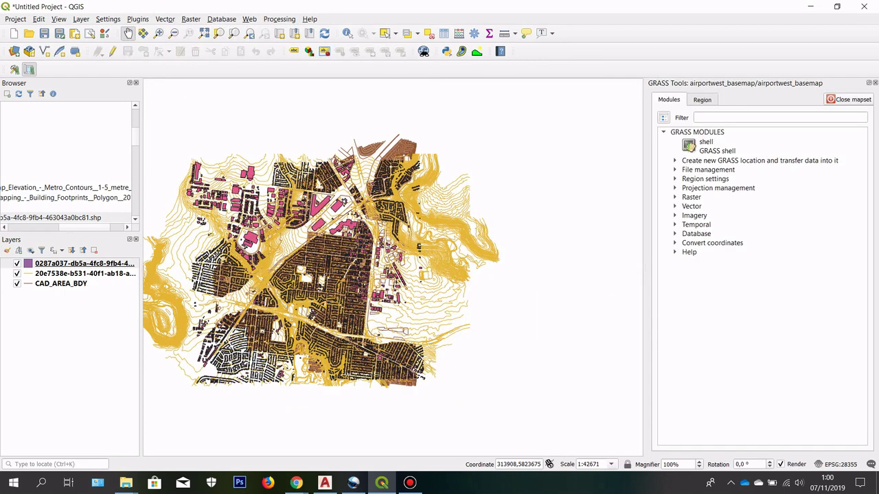
{"action": "scroll", "coordinate": [261, 267], "scroll_direction": "up", "scroll_amount": 1}
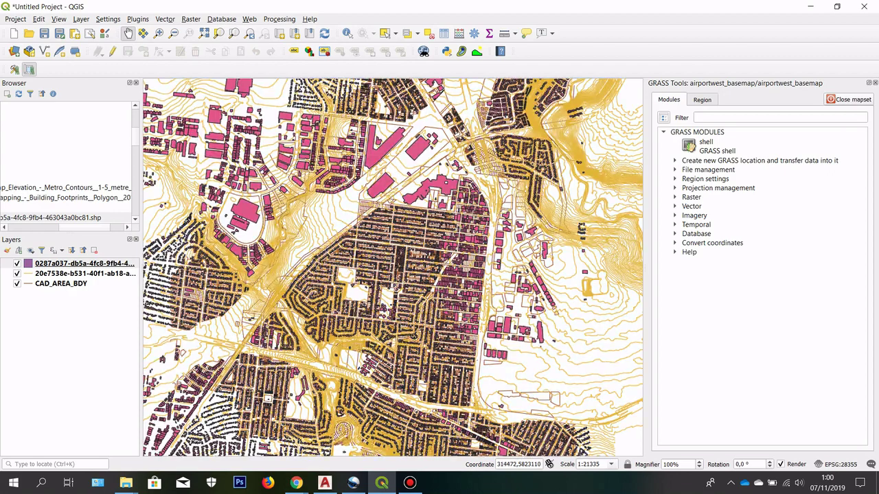
{"action": "scroll", "coordinate": [543, 206], "scroll_direction": "down", "scroll_amount": 1}
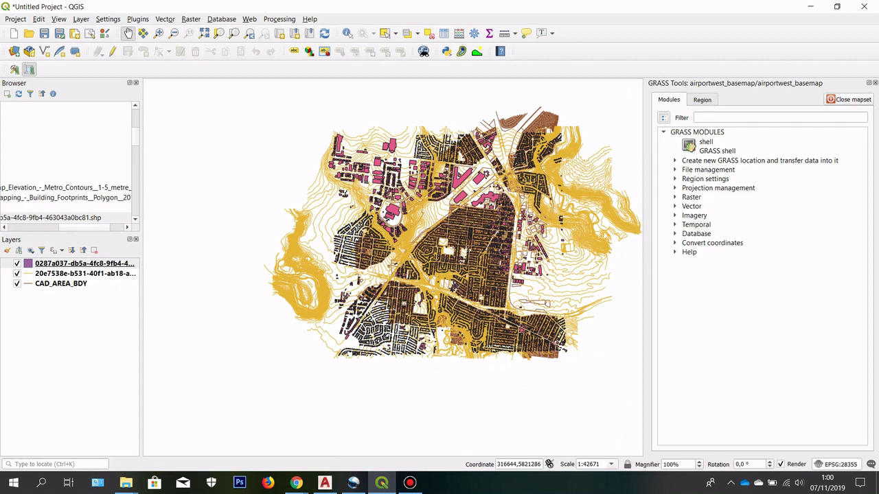
Step: Apply WGS 84 as the project coordinate reference system
{"action": "left_click", "coordinate": [839, 464]}
{"action": "left_click_drag", "start_coordinate": [343, 8], "coordinate": [501, 23]}
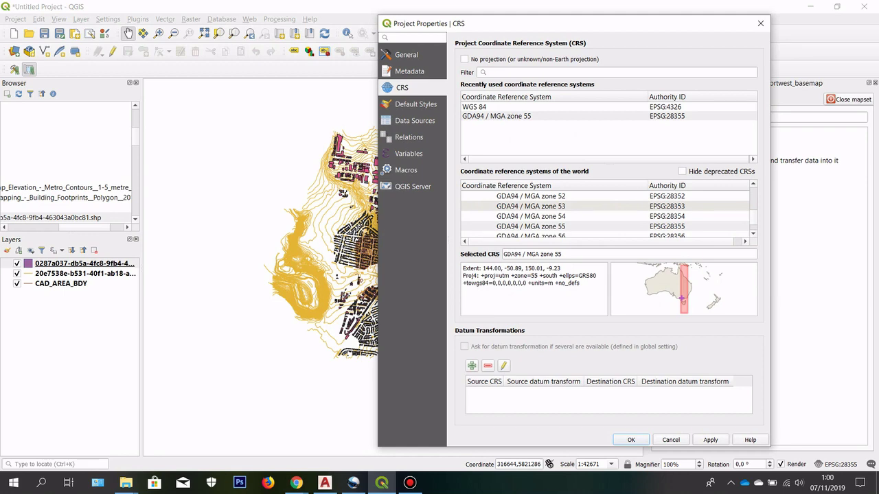
{"action": "left_click", "coordinate": [506, 116]}
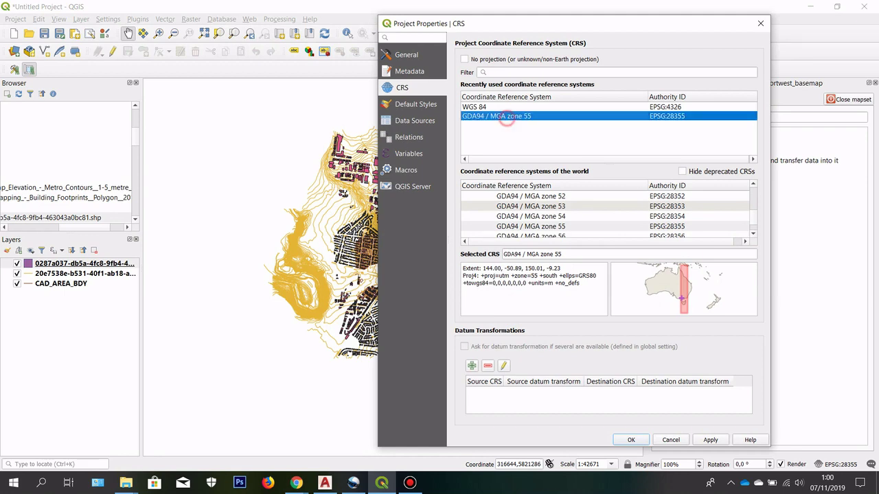
{"action": "left_click_drag", "start_coordinate": [534, 24], "coordinate": [685, 27]}
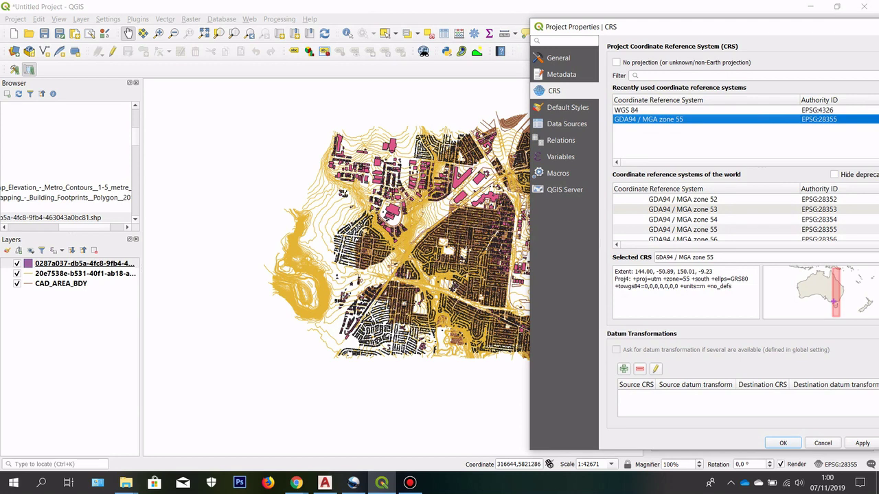
{"action": "left_click_drag", "start_coordinate": [685, 26], "coordinate": [481, 25]}
{"action": "left_click", "coordinate": [495, 108]}
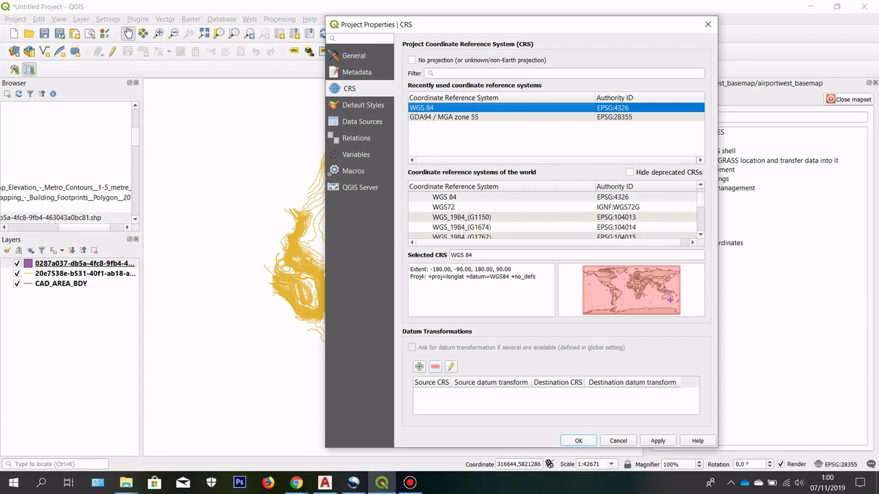
{"action": "left_click", "coordinate": [578, 441]}
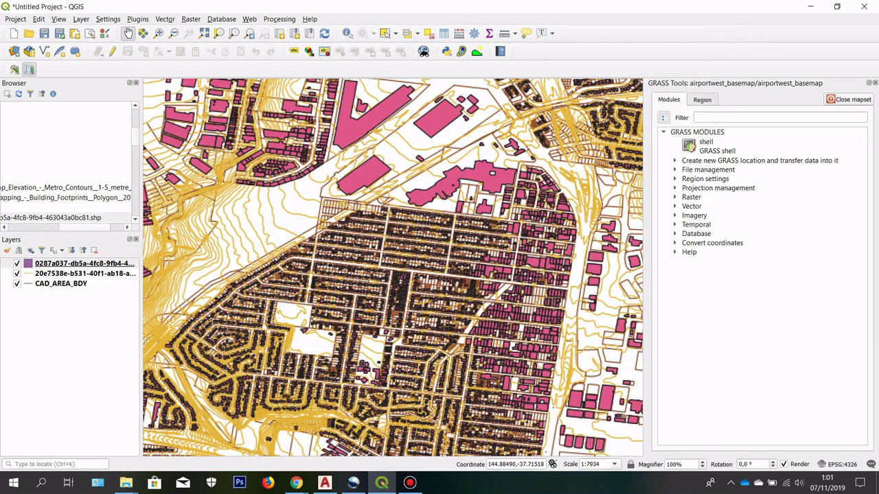
Step: Change the project CRS to GDA94 / MGA zone 55 (EPSG:28355)
{"action": "scroll", "coordinate": [405, 237], "scroll_direction": "down", "scroll_amount": 1}
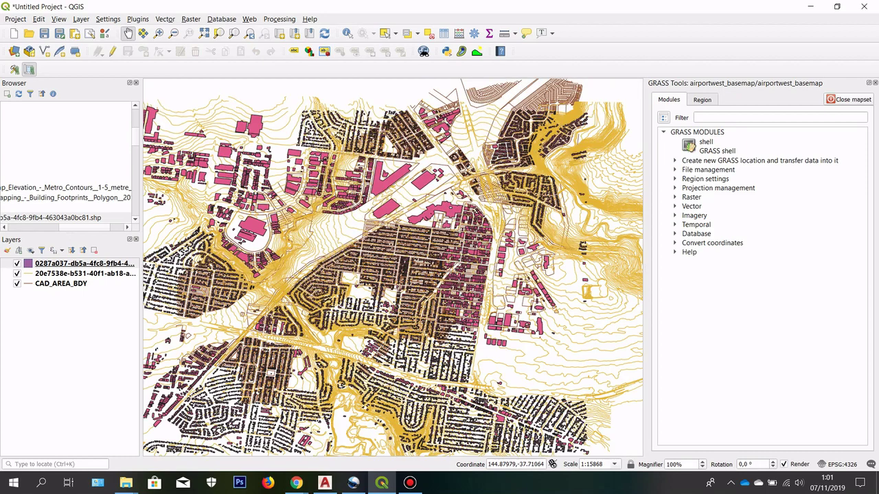
{"action": "left_click_drag", "start_coordinate": [473, 277], "coordinate": [495, 265]}
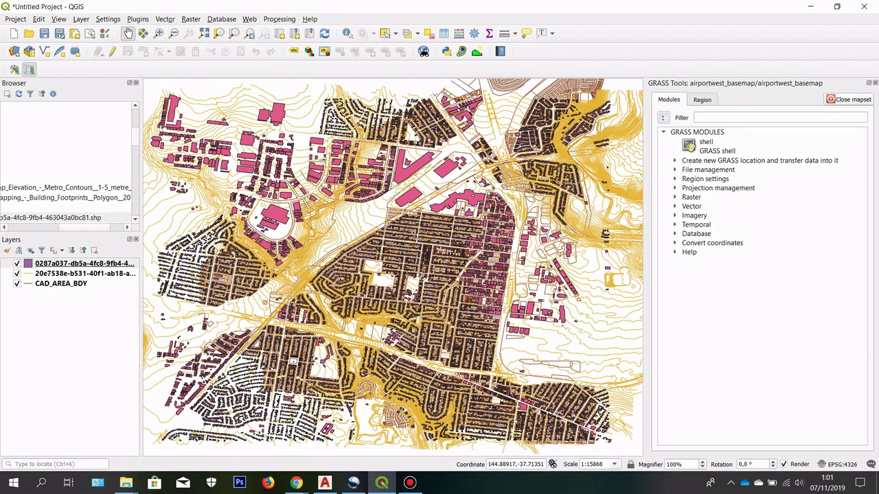
{"action": "scroll", "coordinate": [515, 206], "scroll_direction": "down", "scroll_amount": 1}
{"action": "scroll", "coordinate": [514, 206], "scroll_direction": "up", "scroll_amount": 1}
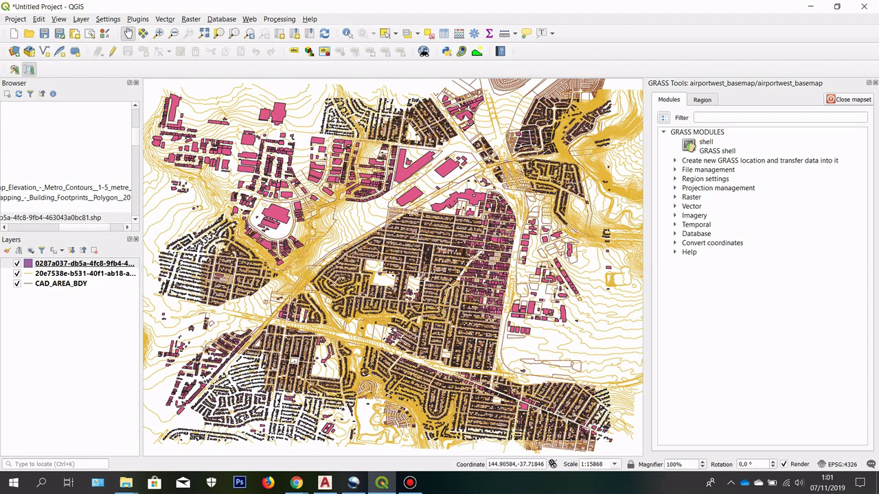
{"action": "left_click", "coordinate": [848, 464]}
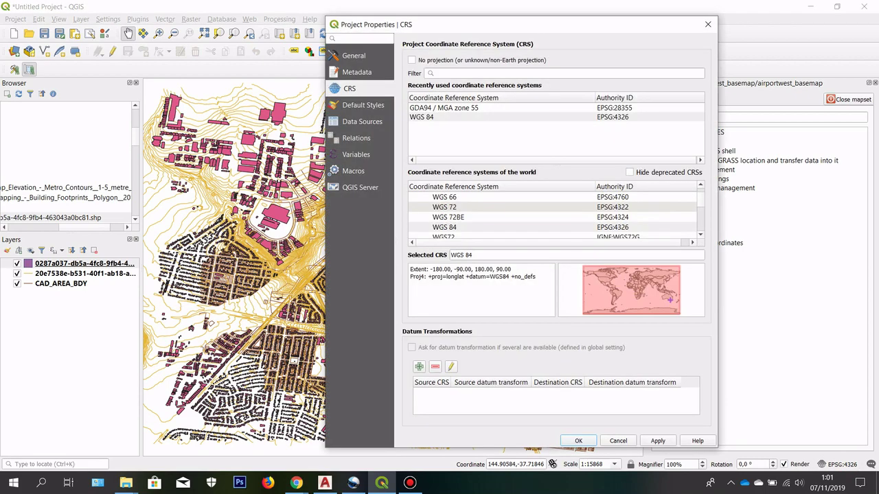
{"action": "left_click", "coordinate": [462, 110]}
{"action": "left_click", "coordinate": [578, 441]}
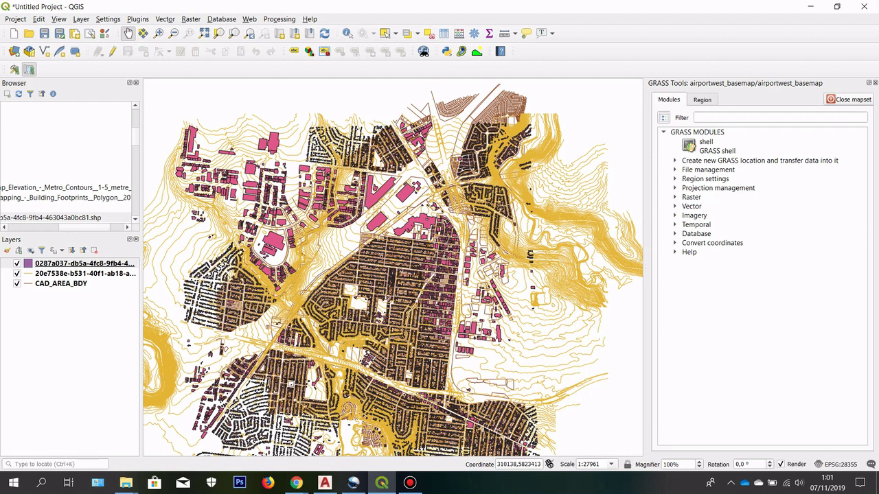
Step: Select the building footprints layer and filter GRASS modules for 'import vect'
{"action": "left_click", "coordinate": [43, 264]}
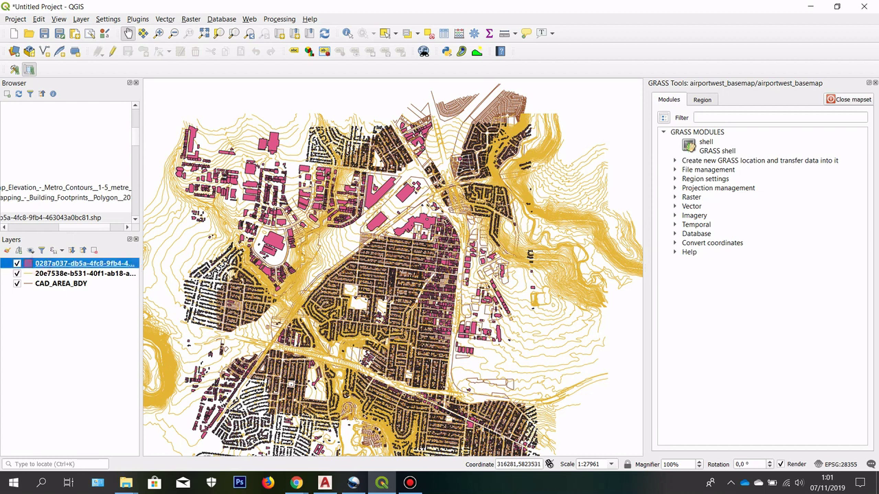
{"action": "left_click", "coordinate": [701, 100]}
{"action": "left_click", "coordinate": [669, 99]}
{"action": "left_click", "coordinate": [703, 118]}
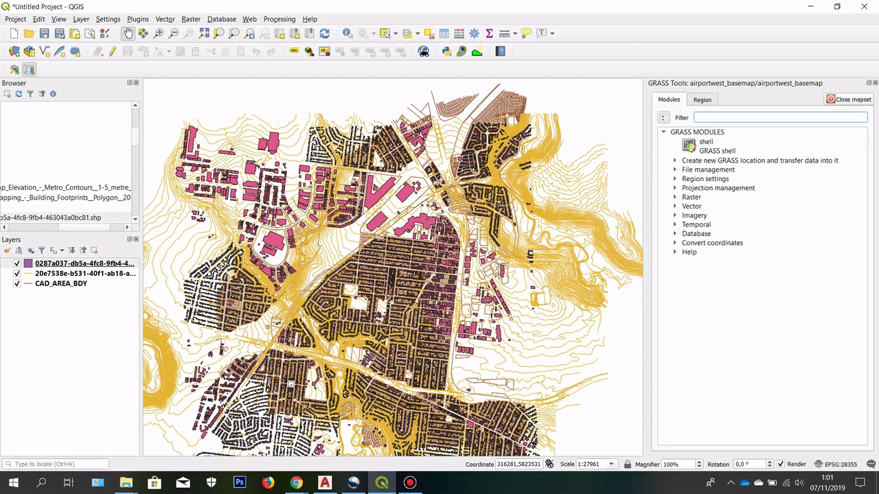
{"action": "type", "text": "import "}
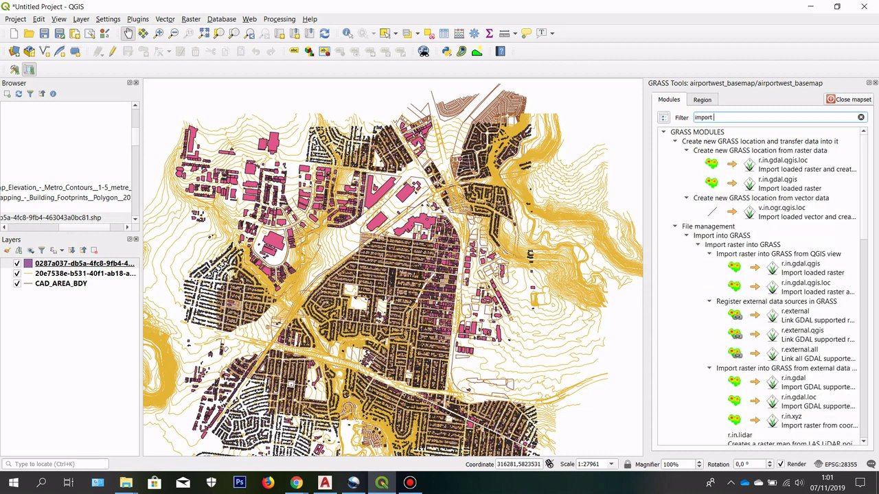
{"action": "type", "text": "vect"}
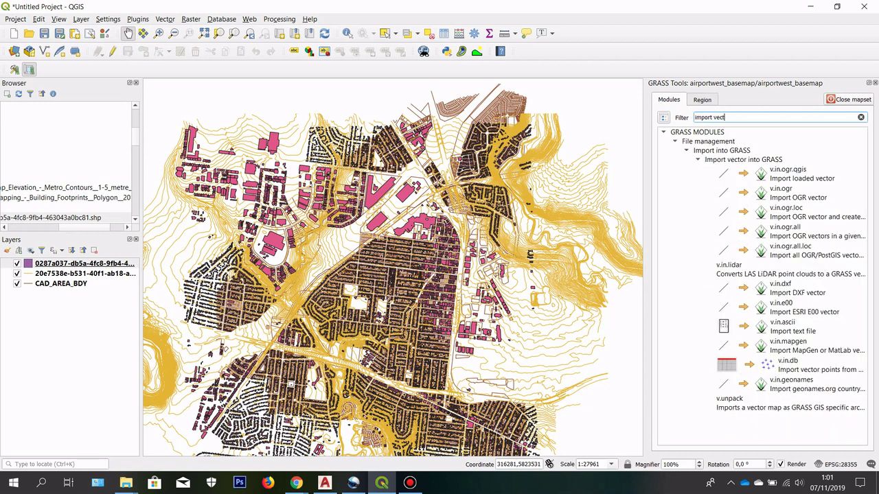
Step: Run v.in.ogr.qgis on the building footprints layer with output name building_vector
{"action": "double_click", "coordinate": [782, 172]}
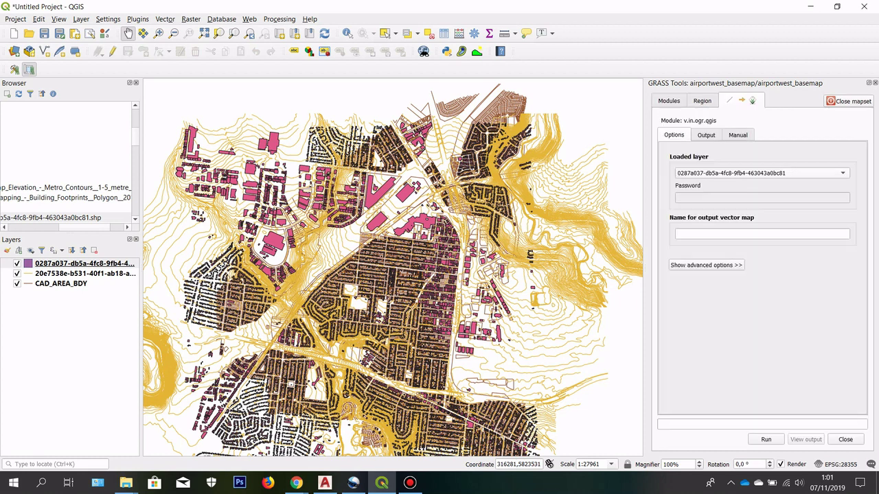
{"action": "left_click", "coordinate": [783, 173]}
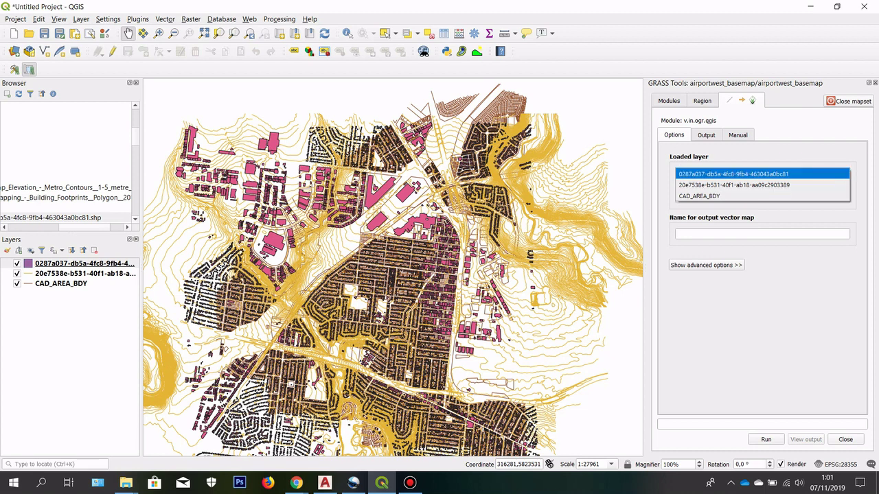
{"action": "left_click", "coordinate": [767, 267]}
{"action": "left_click", "coordinate": [746, 235]}
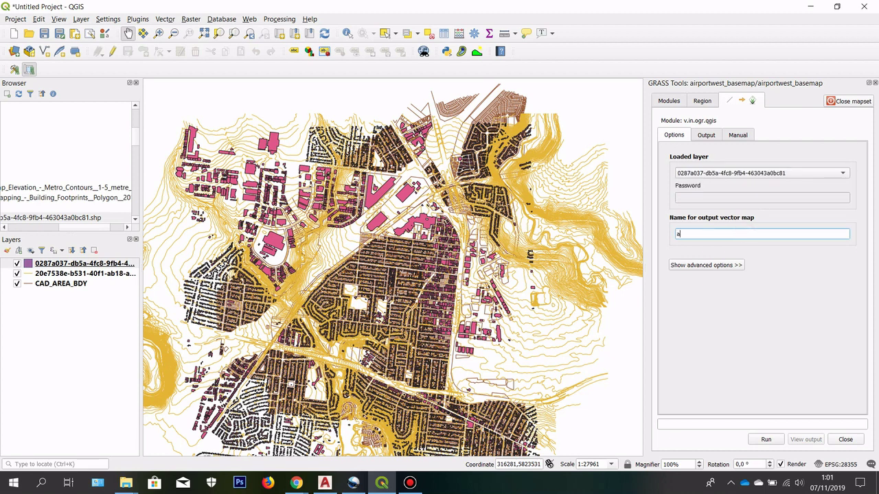
{"action": "type", "text": "building_vector"}
{"action": "left_click", "coordinate": [766, 440]}
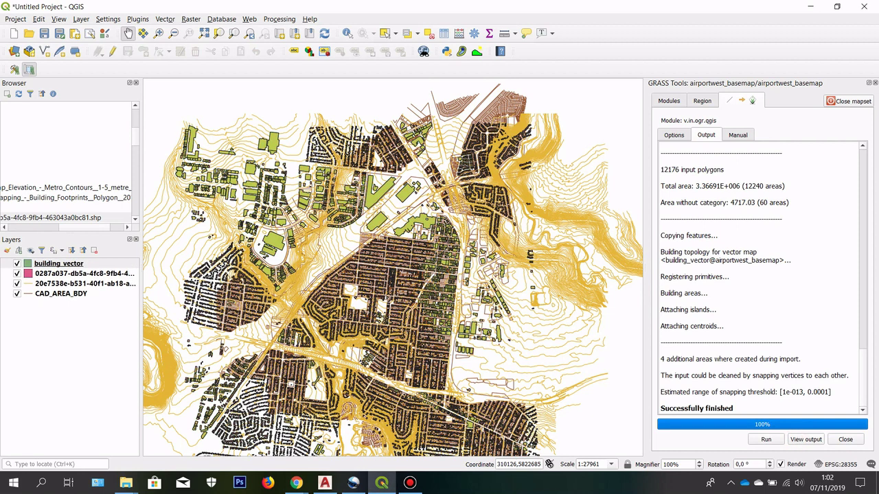
Step: Toggle building_vector to compare it with the original and review the previous import results
{"action": "scroll", "coordinate": [234, 187], "scroll_direction": "up", "scroll_amount": 1}
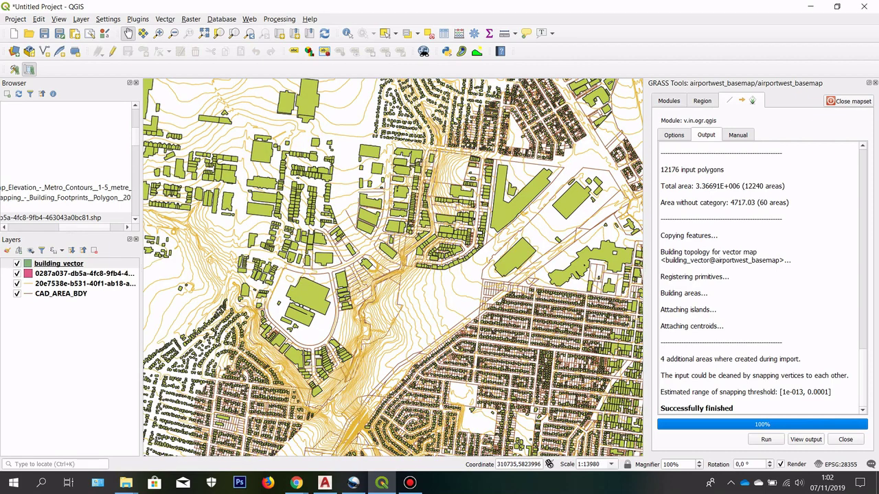
{"action": "left_click", "coordinate": [16, 264]}
{"action": "left_click", "coordinate": [16, 264]}
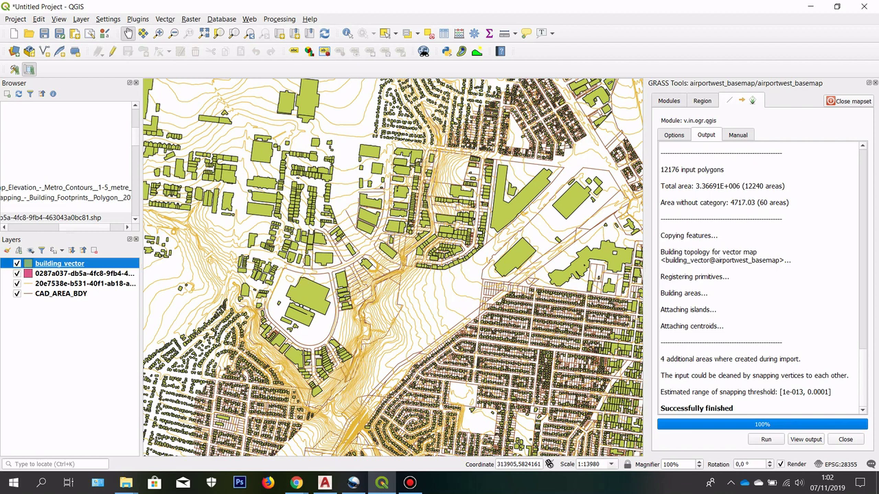
{"action": "left_click", "coordinate": [702, 100]}
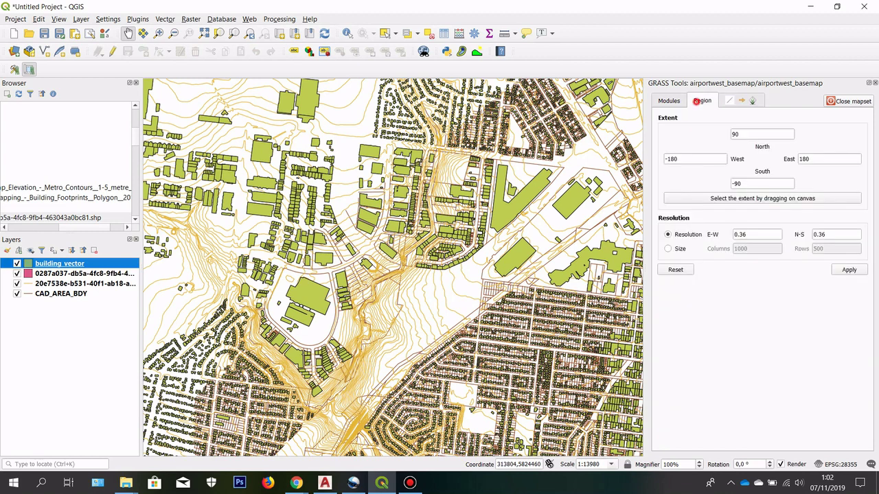
{"action": "left_click", "coordinate": [669, 100]}
{"action": "left_click", "coordinate": [729, 100]}
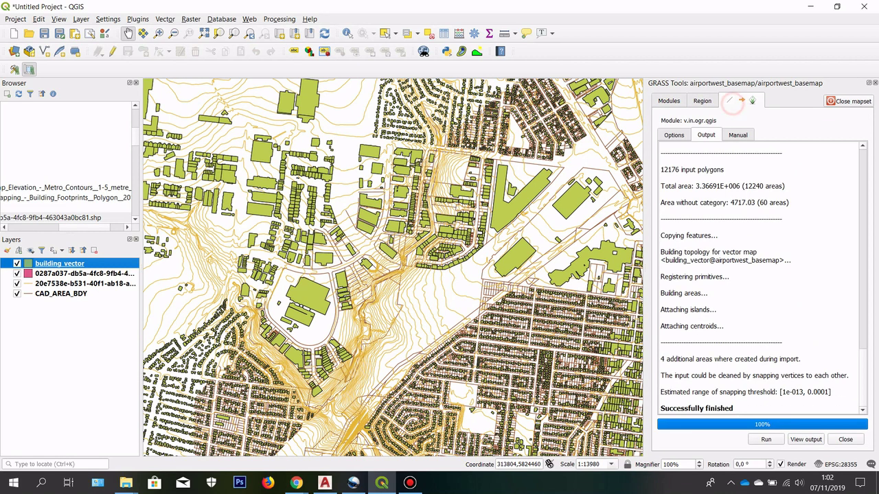
{"action": "left_click", "coordinate": [671, 100]}
Step: Import the 20e7538e contour layer as contour_vector and add it to the map
{"action": "double_click", "coordinate": [796, 176]}
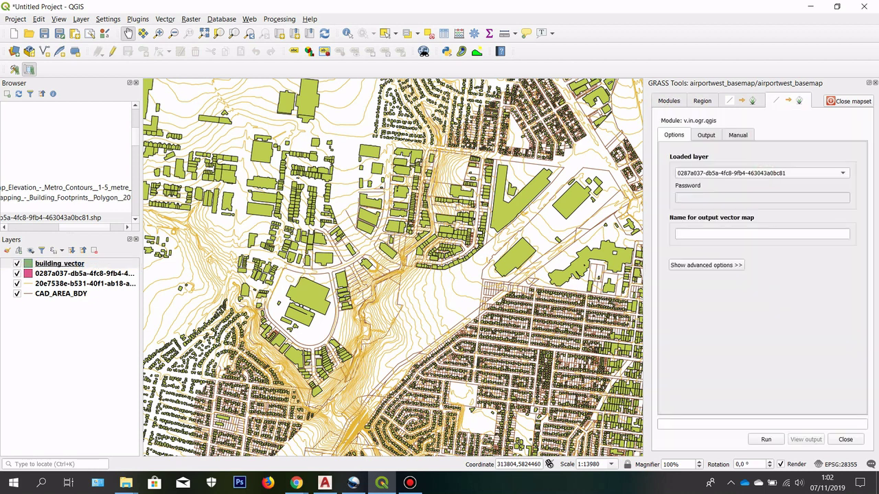
{"action": "left_click", "coordinate": [762, 173]}
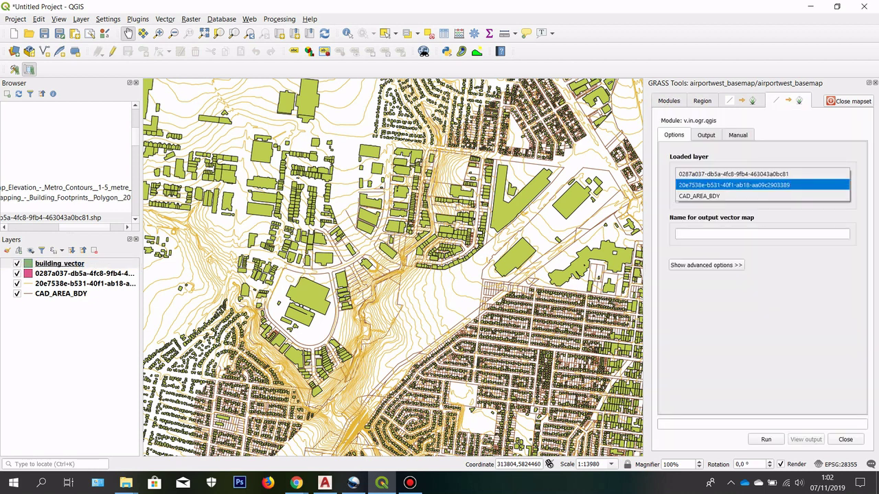
{"action": "left_click", "coordinate": [762, 184]}
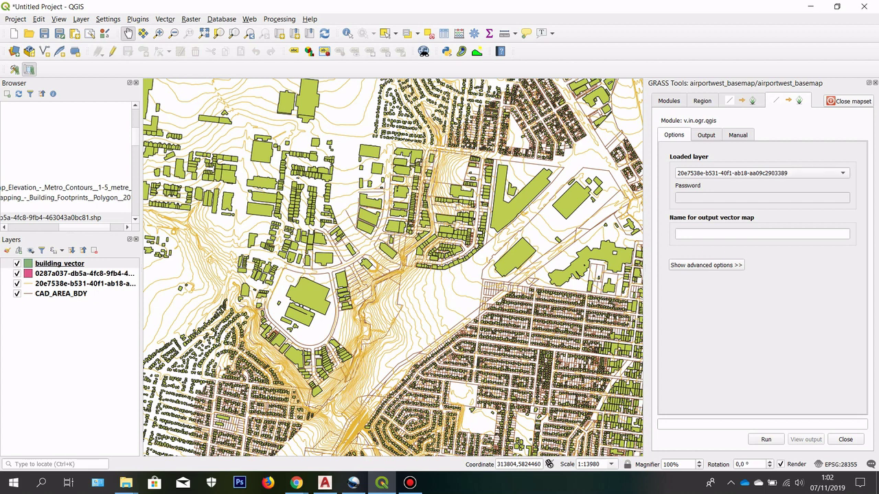
{"action": "left_click", "coordinate": [735, 233]}
{"action": "type", "text": "contou"}
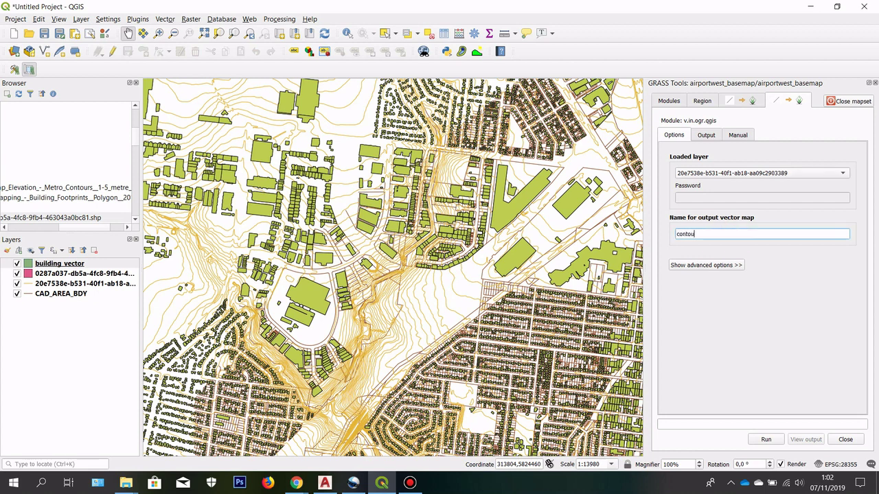
{"action": "type", "text": "r_vectoir"}
{"action": "key", "text": "BackSpace"}
{"action": "key", "text": "BackSpace"}
{"action": "type", "text": "r"}
{"action": "left_click", "coordinate": [765, 439]}
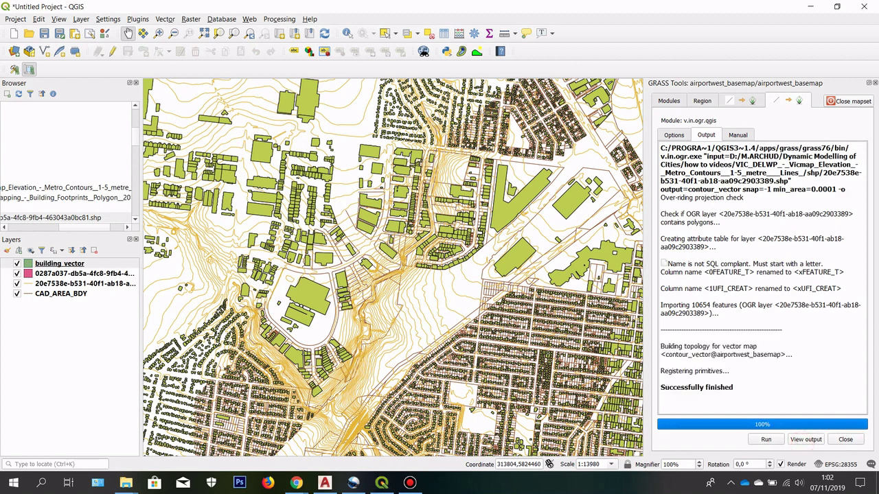
{"action": "left_click", "coordinate": [806, 439]}
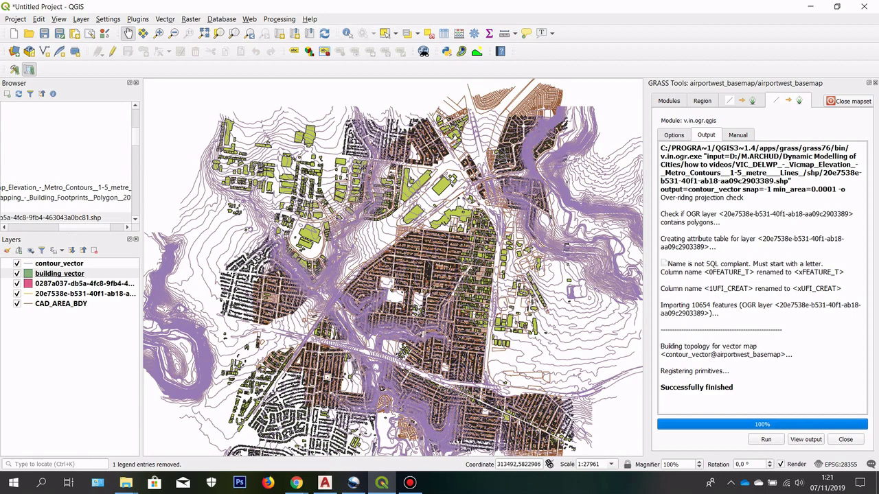
{"action": "scroll", "coordinate": [425, 313], "scroll_direction": "up", "scroll_amount": 1}
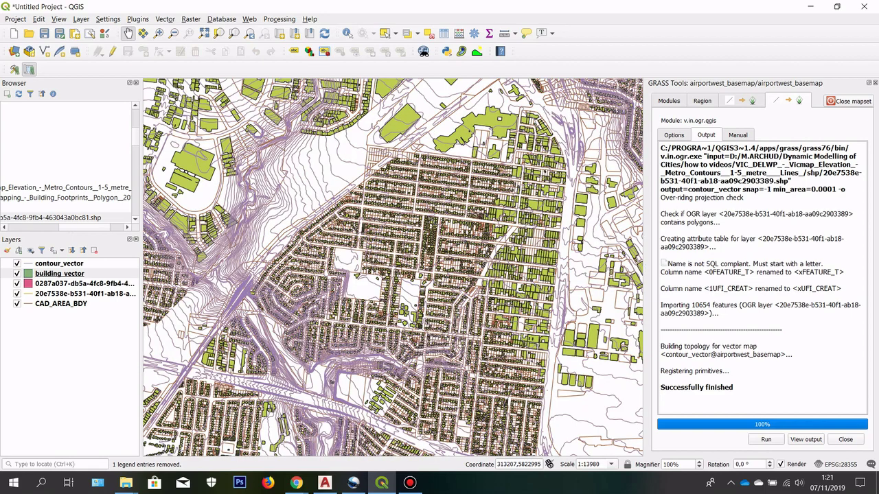
{"action": "scroll", "coordinate": [426, 312], "scroll_direction": "down", "scroll_amount": 1}
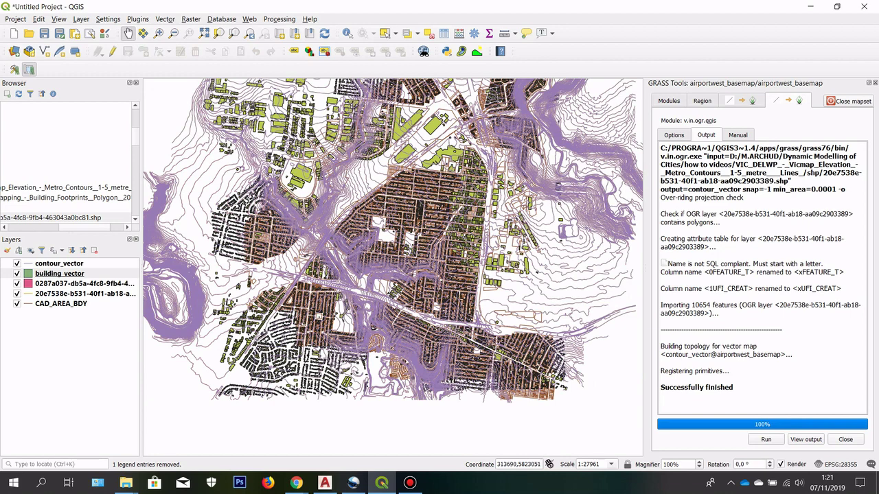
{"action": "left_click_drag", "start_coordinate": [399, 195], "coordinate": [381, 267]}
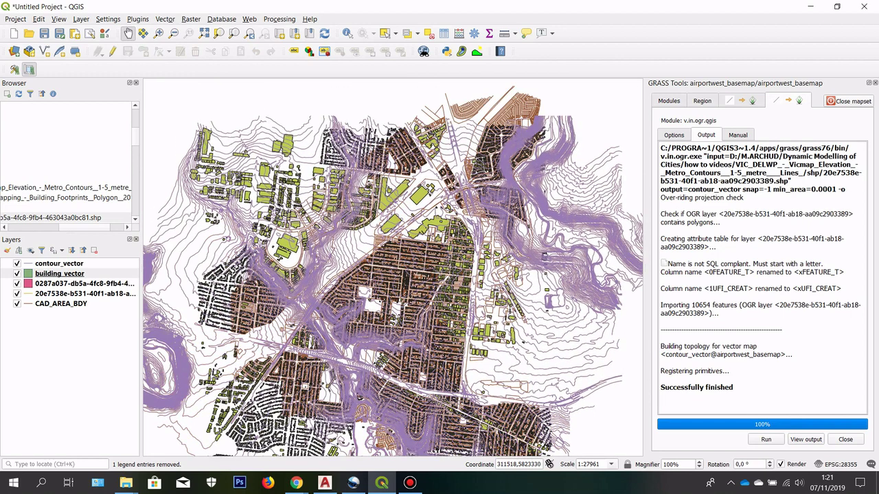
{"action": "left_click", "coordinate": [55, 303]}
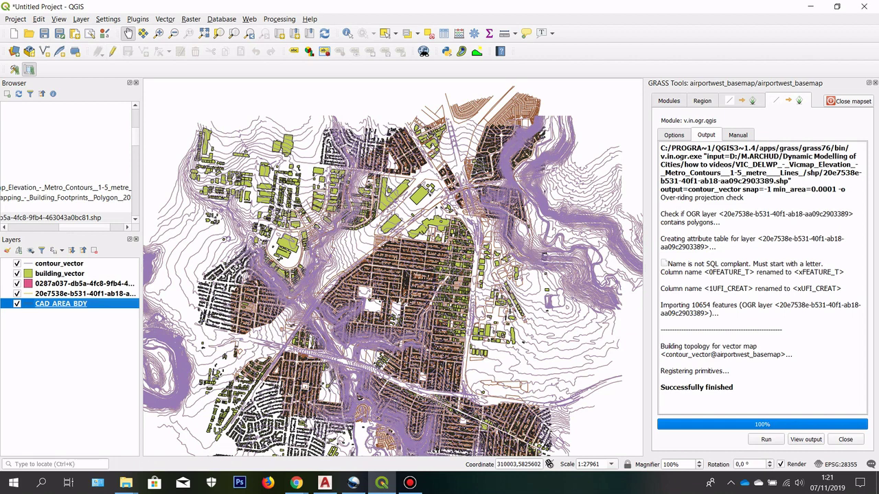
{"action": "left_click", "coordinate": [15, 19]}
Step: Start a project DXF export saved as 'airport west base map'
{"action": "mouse_move", "coordinate": [42, 189]}
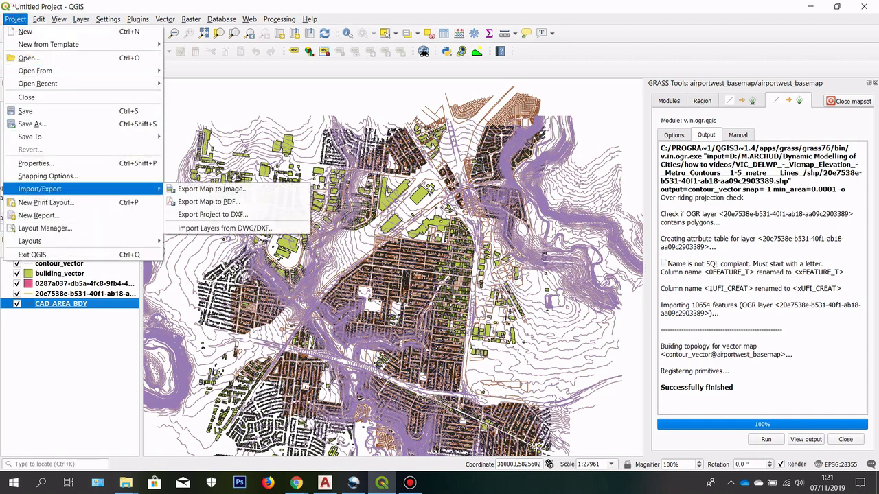
{"action": "left_click", "coordinate": [208, 214]}
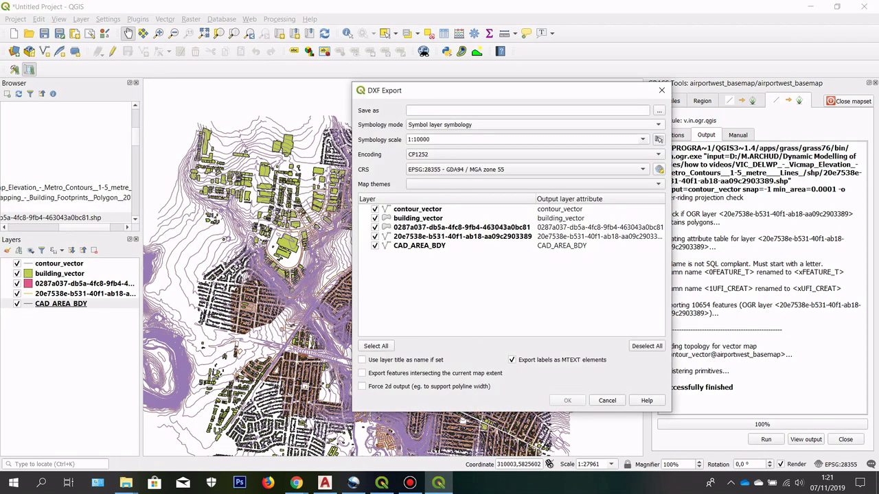
{"action": "left_click", "coordinate": [658, 111]}
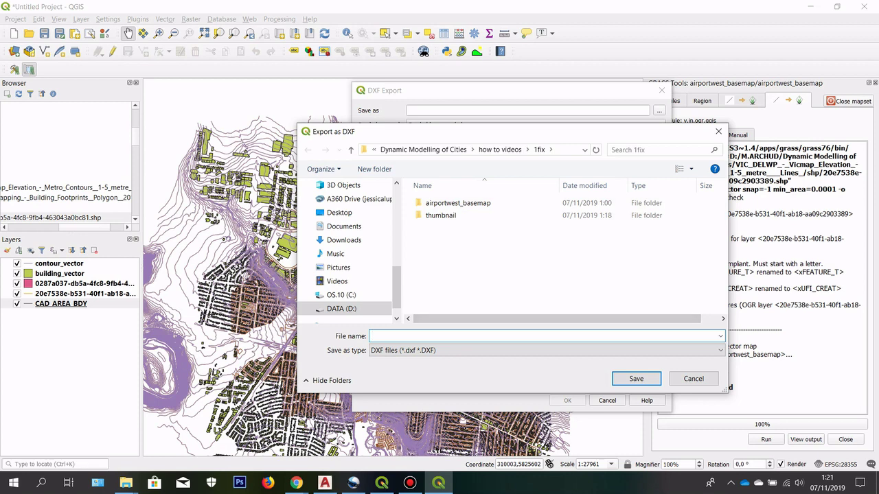
{"action": "type", "text": "airp"}
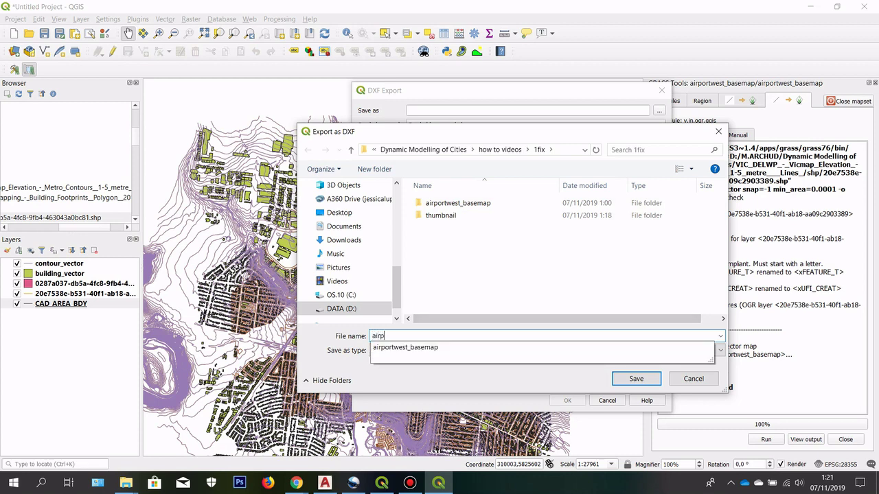
{"action": "type", "text": "ort west base map"}
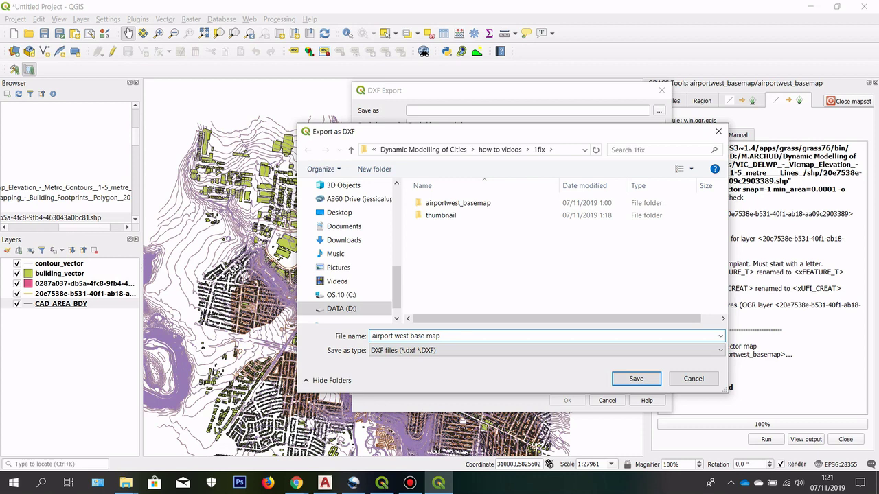
{"action": "key", "text": "Return"}
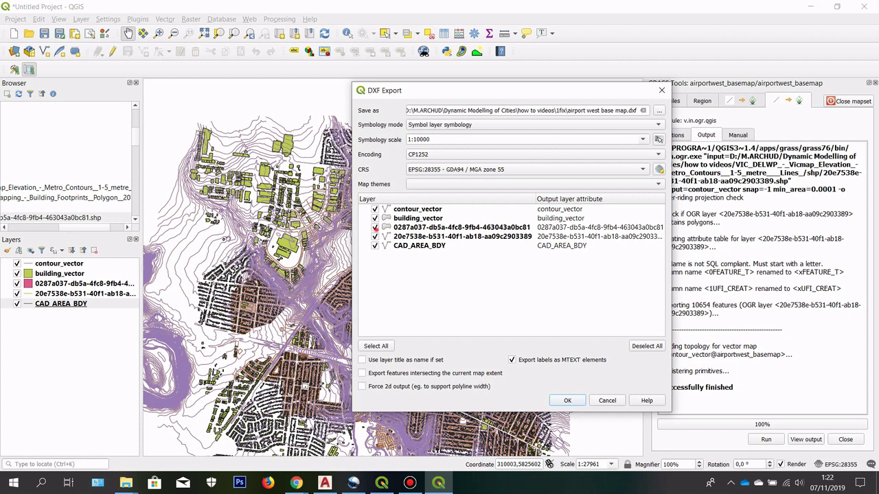
Step: Exclude the two ID-named layers and run the DXF export
{"action": "left_click", "coordinate": [374, 227]}
{"action": "left_click", "coordinate": [375, 236]}
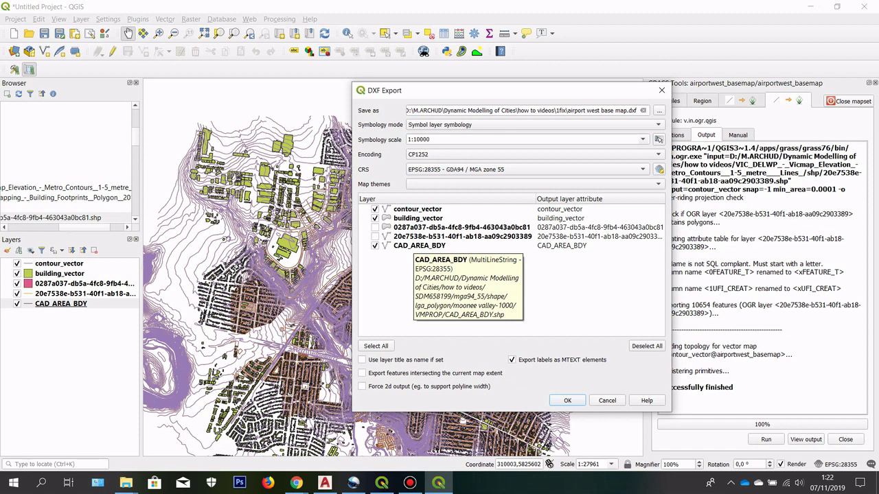
{"action": "left_click", "coordinate": [578, 397]}
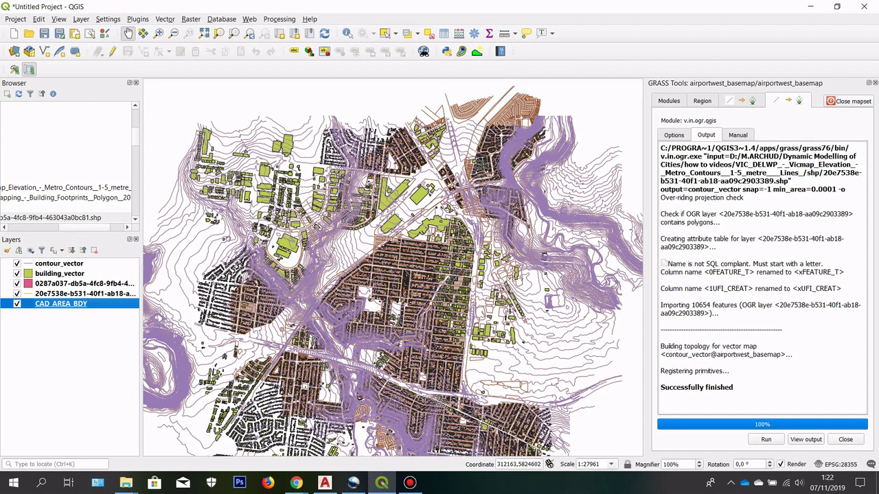
{"action": "left_click", "coordinate": [325, 483]}
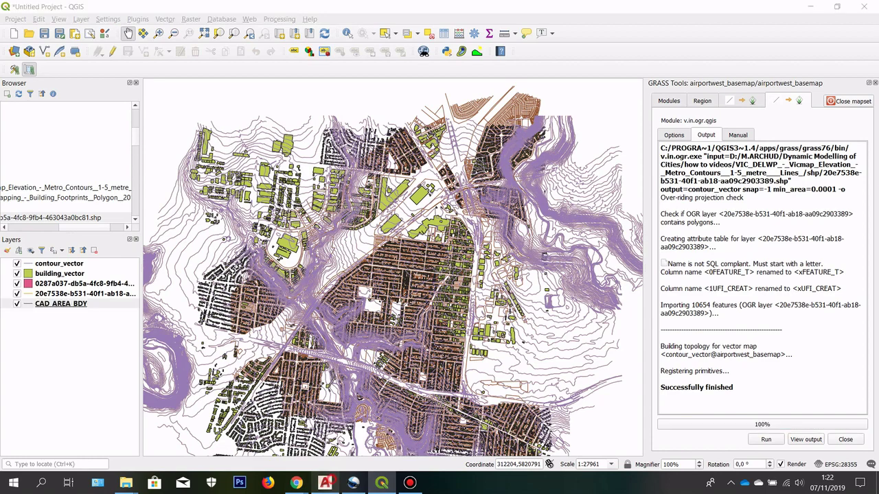
Step: Open the 'airport west base map' DXF from AutoCAD's Start tab
{"action": "left_click", "coordinate": [30, 95]}
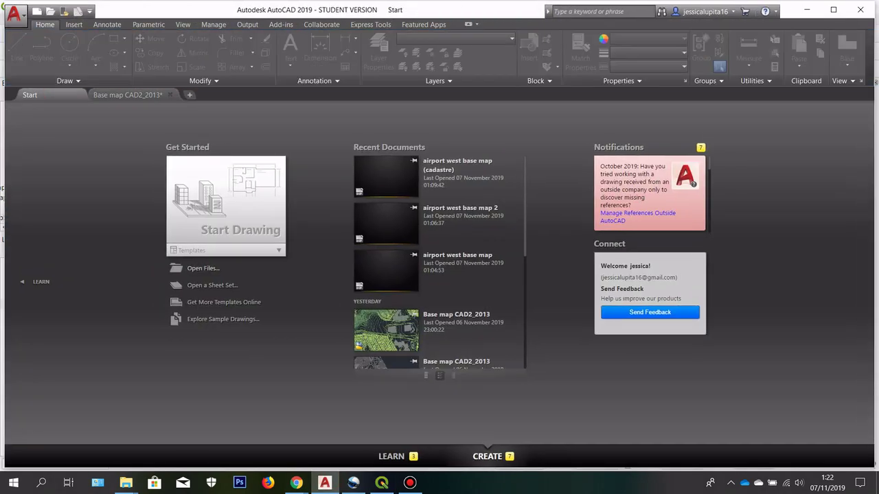
{"action": "left_click", "coordinate": [206, 273]}
{"action": "double_click", "coordinate": [206, 134]}
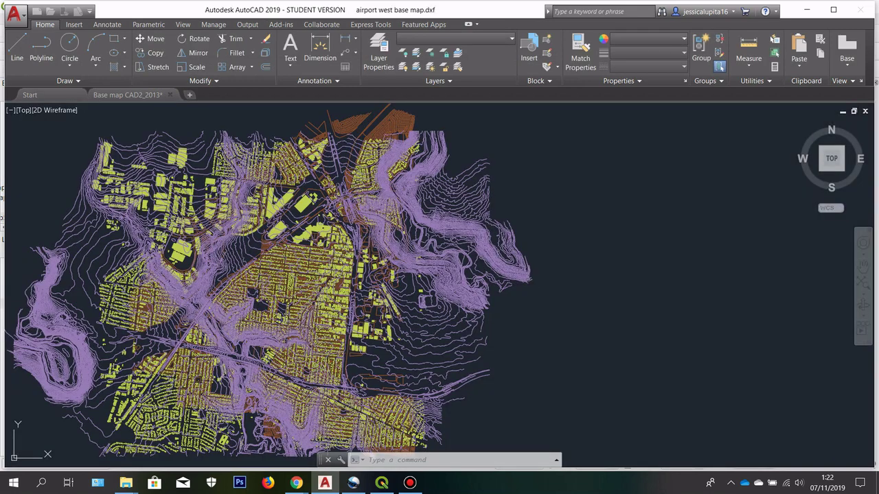
Step: Zoom and pan across the DXF's streets, contours and residential blocks
{"action": "scroll", "coordinate": [267, 255], "scroll_direction": "up", "scroll_amount": 9}
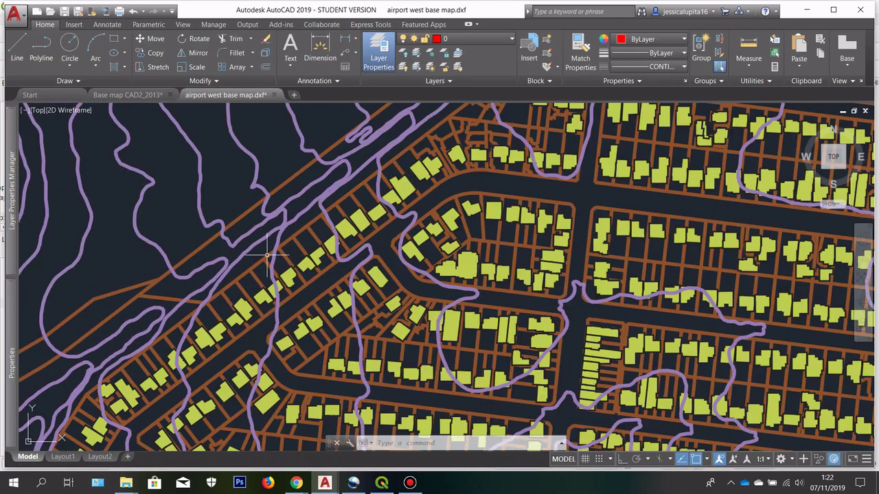
{"action": "left_click_drag", "start_coordinate": [318, 227], "coordinate": [295, 321]}
{"action": "scroll", "coordinate": [334, 231], "scroll_direction": "up", "scroll_amount": 4}
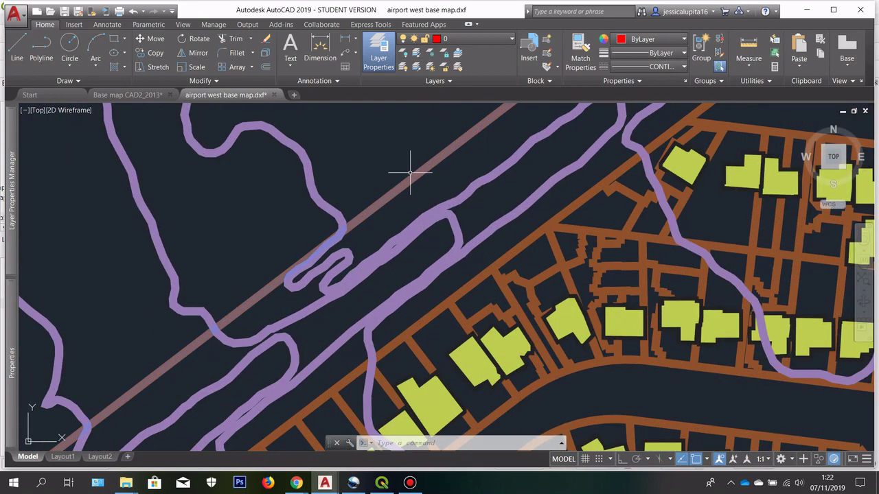
{"action": "scroll", "coordinate": [406, 171], "scroll_direction": "up", "scroll_amount": 2}
{"action": "left_click", "coordinate": [402, 247]}
{"action": "key", "text": "Escape"}
{"action": "scroll", "coordinate": [377, 192], "scroll_direction": "down", "scroll_amount": 3}
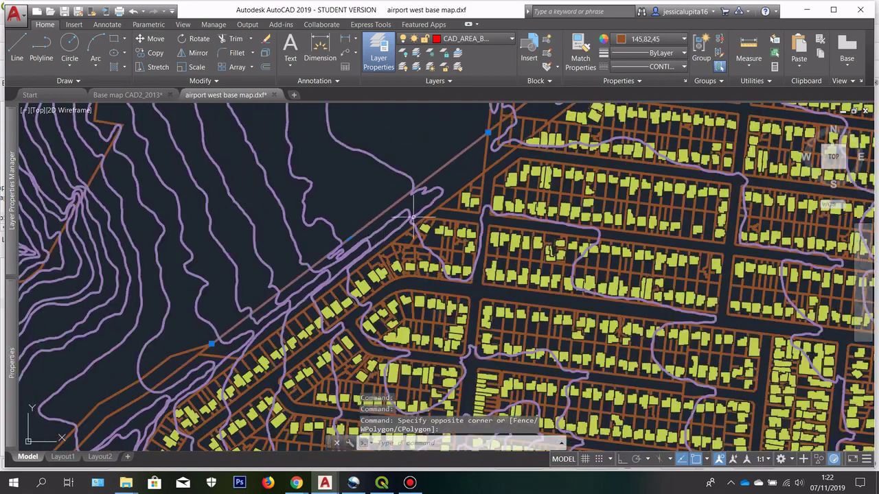
{"action": "scroll", "coordinate": [379, 197], "scroll_direction": "up", "scroll_amount": 1}
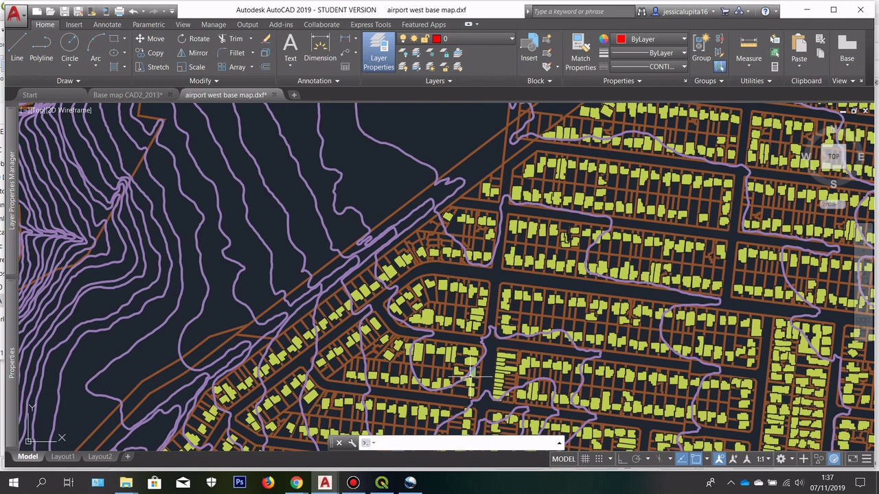
{"action": "scroll", "coordinate": [377, 240], "scroll_direction": "up", "scroll_amount": 7}
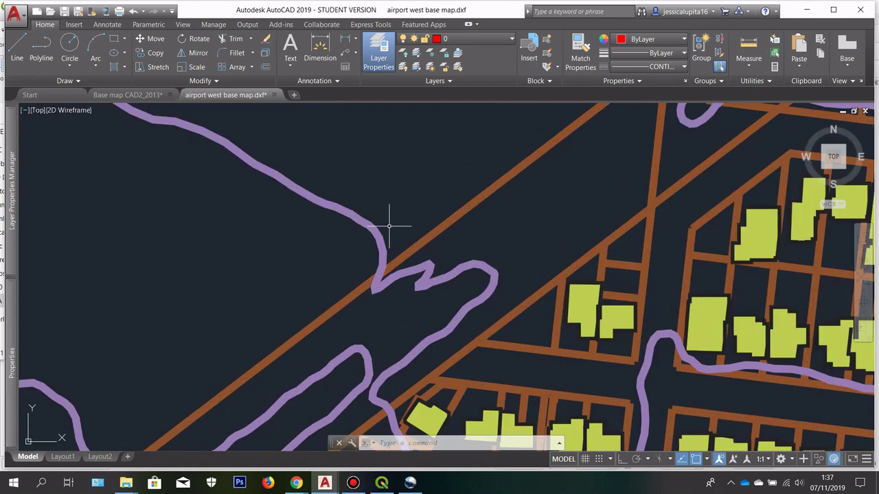
{"action": "scroll", "coordinate": [388, 225], "scroll_direction": "up", "scroll_amount": 1}
{"action": "mouse_move", "coordinate": [388, 228]}
{"action": "left_mouse_down"}
{"action": "mouse_move", "coordinate": [333, 157]}
{"action": "mouse_move", "coordinate": [339, 195]}
{"action": "mouse_move", "coordinate": [401, 148]}
{"action": "left_mouse_up"}
{"action": "scroll", "coordinate": [357, 185], "scroll_direction": "down", "scroll_amount": 5}
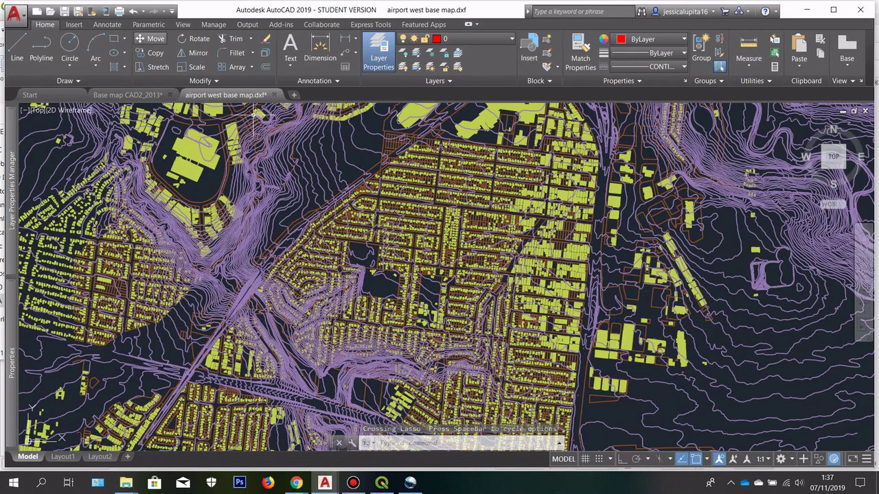
{"action": "scroll", "coordinate": [401, 150], "scroll_direction": "up", "scroll_amount": 2}
Step: Compare against the linework in the Base map CAD2_2013 drawing
{"action": "left_click", "coordinate": [127, 94]}
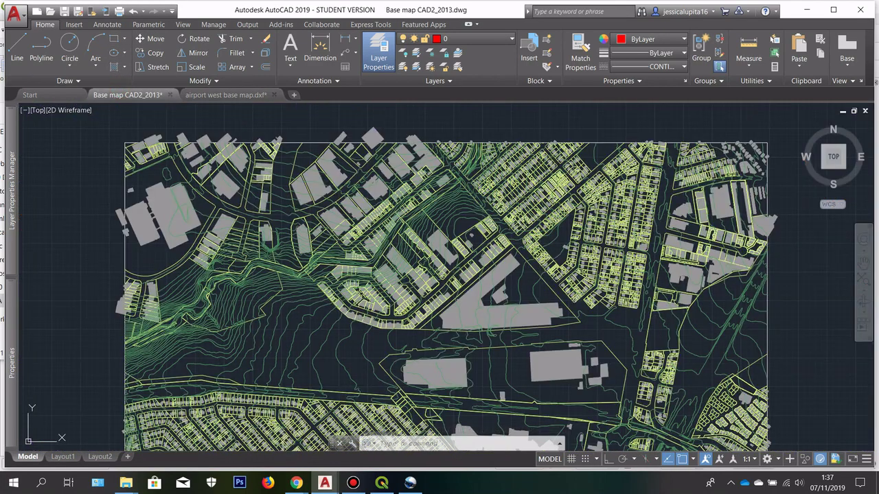
{"action": "scroll", "coordinate": [210, 141], "scroll_direction": "up", "scroll_amount": 8}
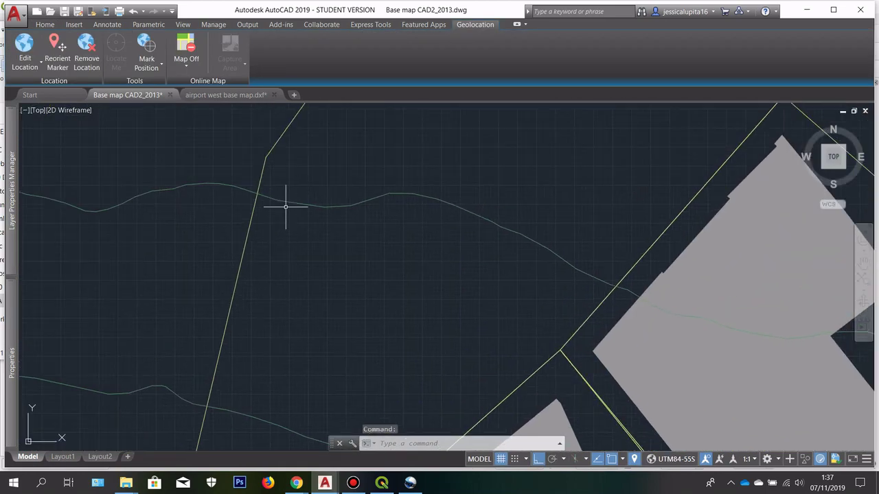
{"action": "left_click", "coordinate": [294, 194]}
{"action": "scroll", "coordinate": [320, 167], "scroll_direction": "down", "scroll_amount": 3}
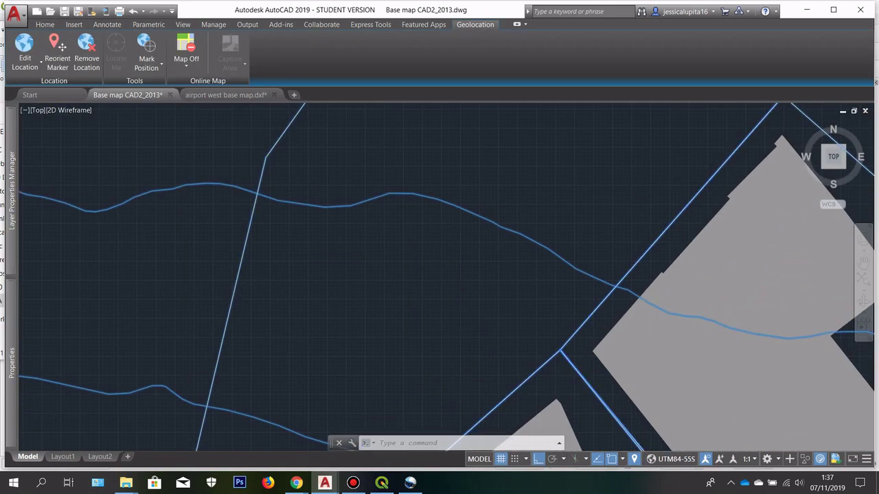
{"action": "key", "text": "Escape"}
Step: Return to the airport west base map drawing and zoom around its extent
{"action": "left_click", "coordinate": [230, 95]}
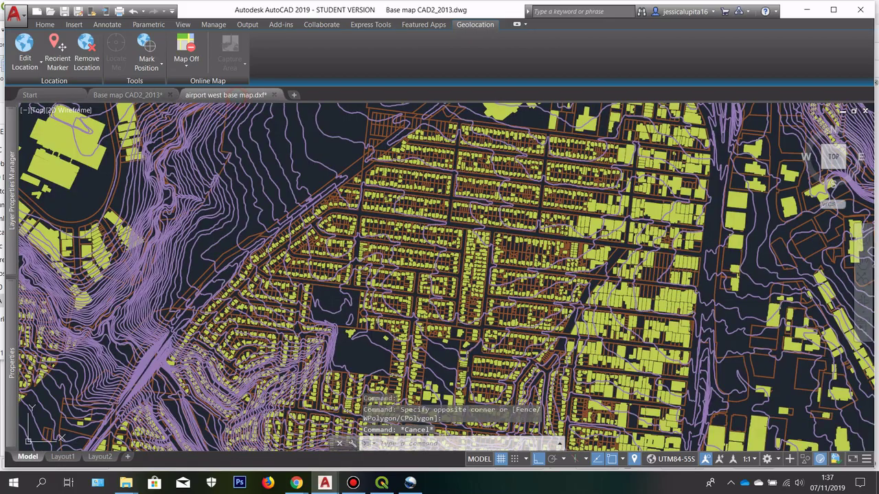
{"action": "scroll", "coordinate": [337, 170], "scroll_direction": "up", "scroll_amount": 6}
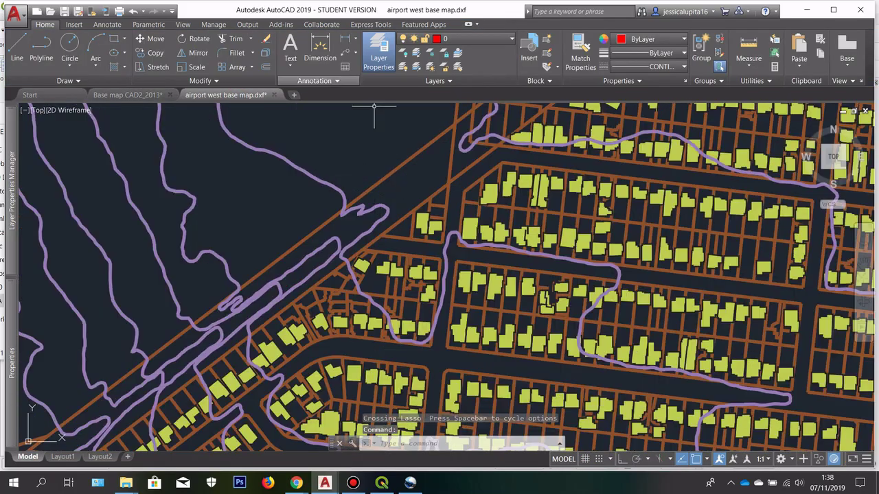
{"action": "scroll", "coordinate": [309, 177], "scroll_direction": "down", "scroll_amount": 6}
{"action": "scroll", "coordinate": [355, 182], "scroll_direction": "down", "scroll_amount": 2}
{"action": "scroll", "coordinate": [355, 182], "scroll_direction": "up", "scroll_amount": 6}
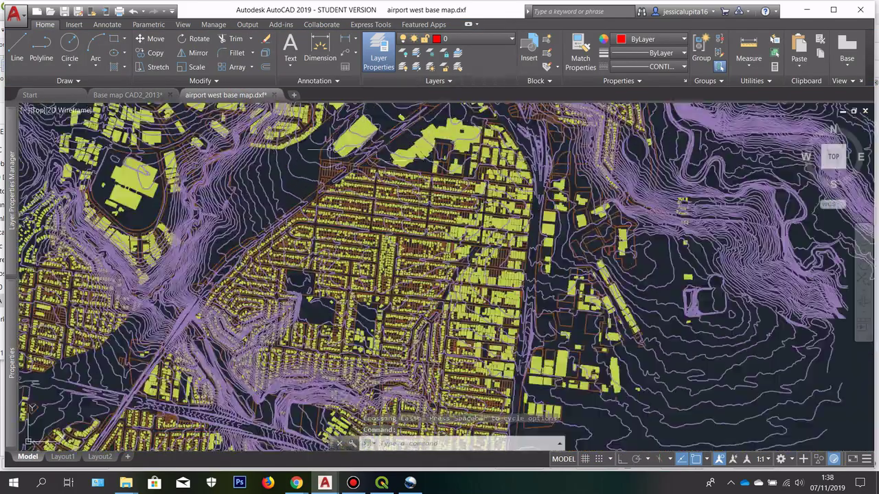
{"action": "scroll", "coordinate": [364, 193], "scroll_direction": "down", "scroll_amount": 5}
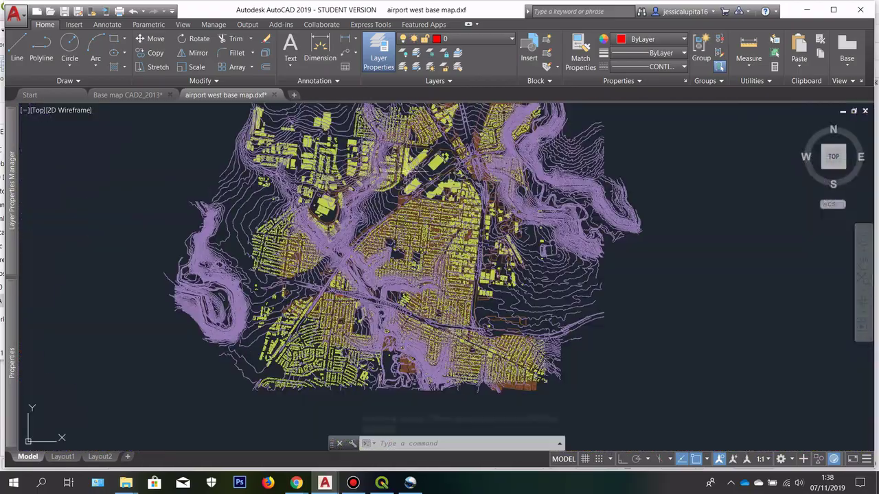
{"action": "scroll", "coordinate": [374, 191], "scroll_direction": "up", "scroll_amount": 3}
{"action": "scroll", "coordinate": [371, 191], "scroll_direction": "down", "scroll_amount": 3}
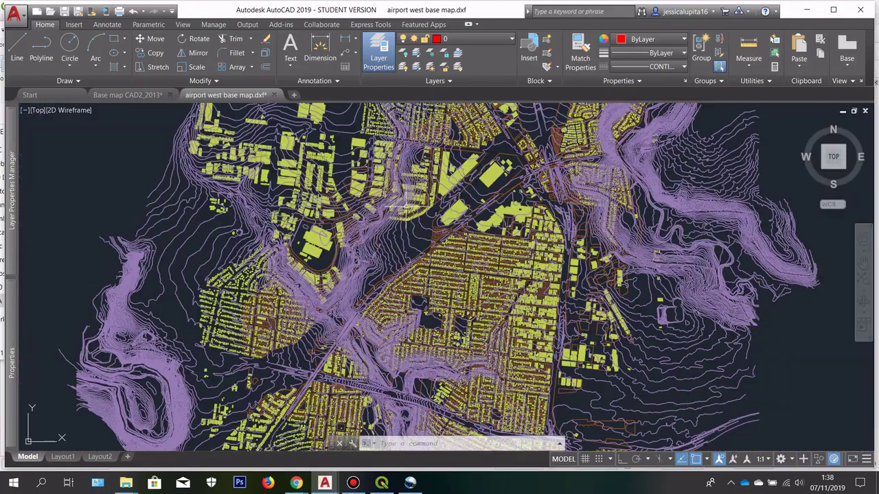
{"action": "scroll", "coordinate": [364, 188], "scroll_direction": "up", "scroll_amount": 2}
{"action": "scroll", "coordinate": [361, 186], "scroll_direction": "down", "scroll_amount": 4}
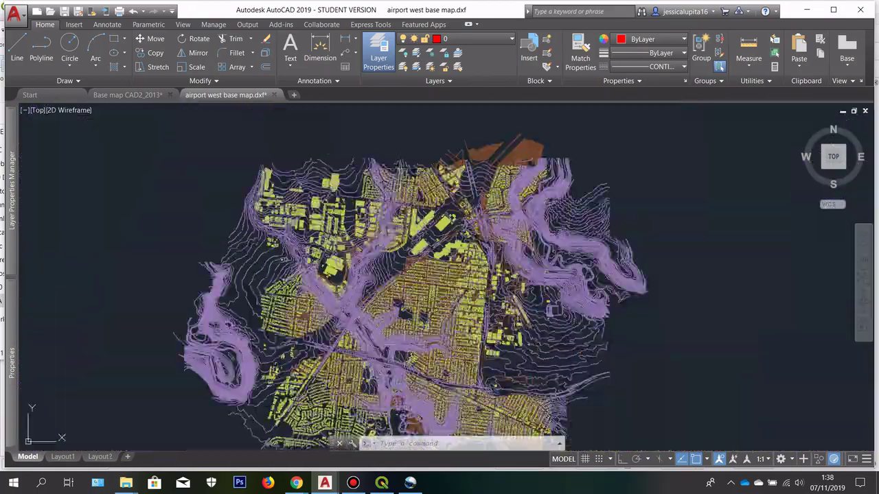
{"action": "scroll", "coordinate": [364, 192], "scroll_direction": "up", "scroll_amount": 6}
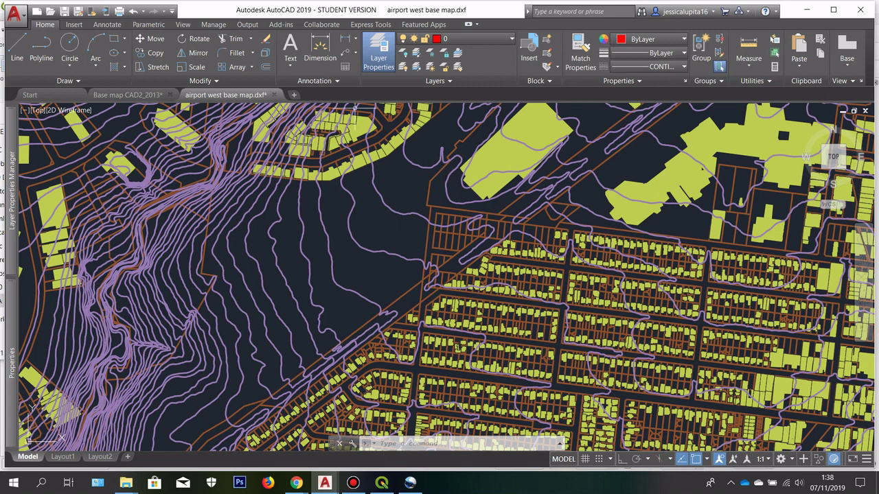
Step: Turn off the CAD_AREA_BDY and contour_vector layers
{"action": "left_click", "coordinate": [453, 39]}
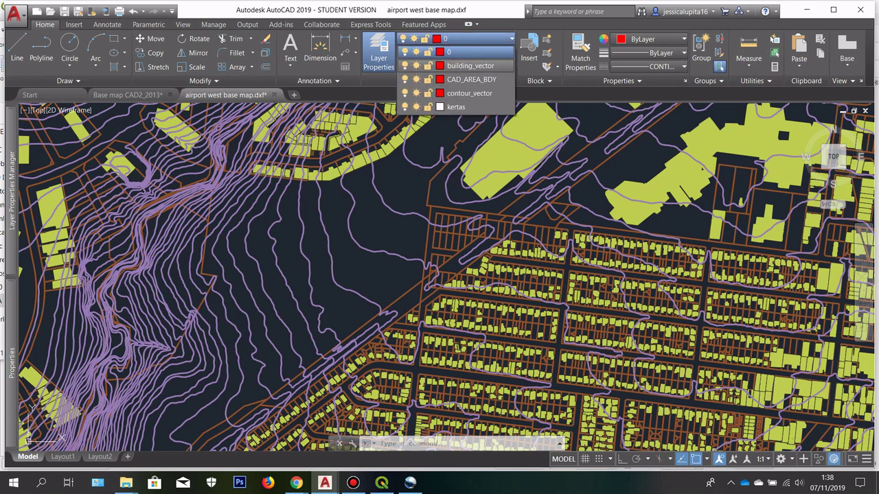
{"action": "left_click", "coordinate": [405, 79]}
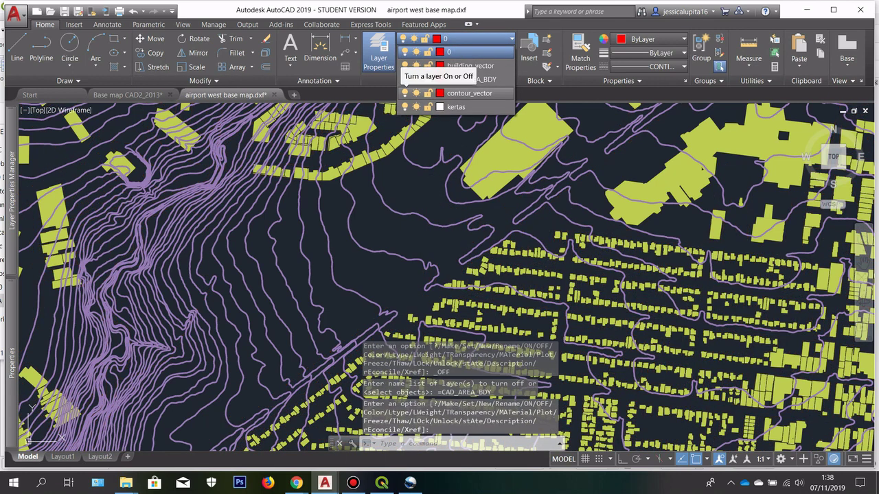
{"action": "left_click", "coordinate": [405, 93]}
Step: Select every building footprint with a crossing window over the whole map
{"action": "scroll", "coordinate": [367, 186], "scroll_direction": "down", "scroll_amount": 6}
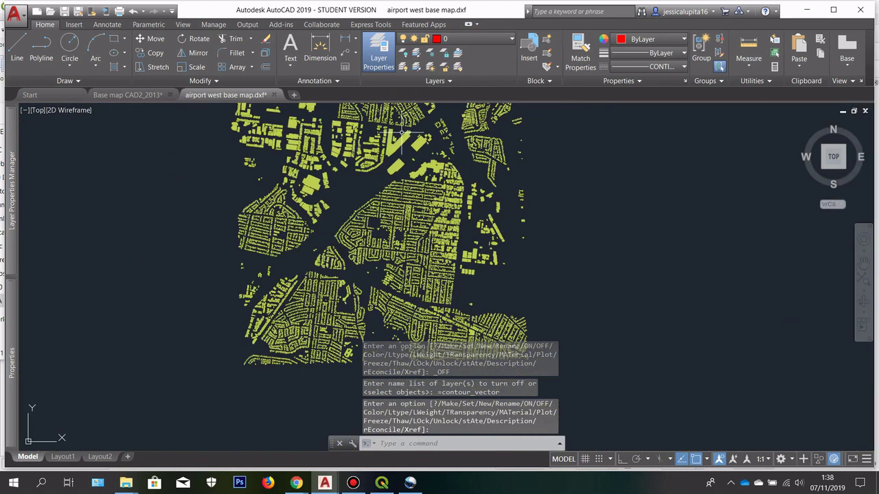
{"action": "left_click", "coordinate": [521, 321]}
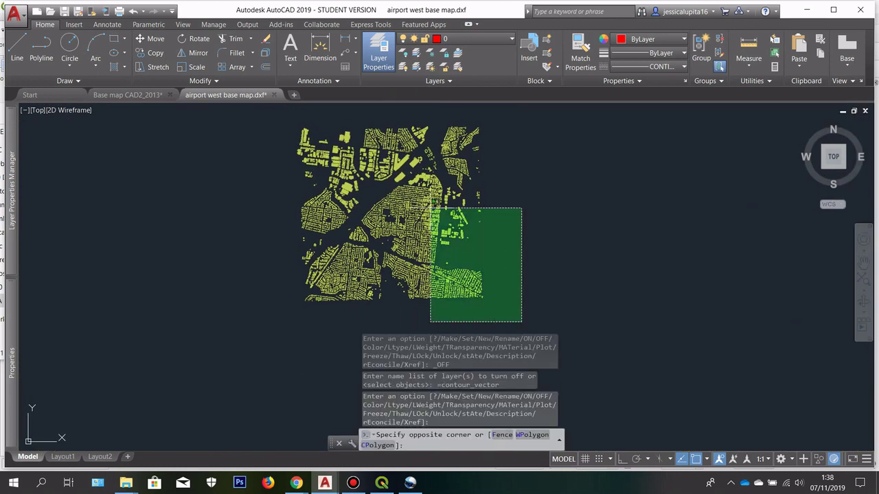
{"action": "left_click", "coordinate": [244, 121]}
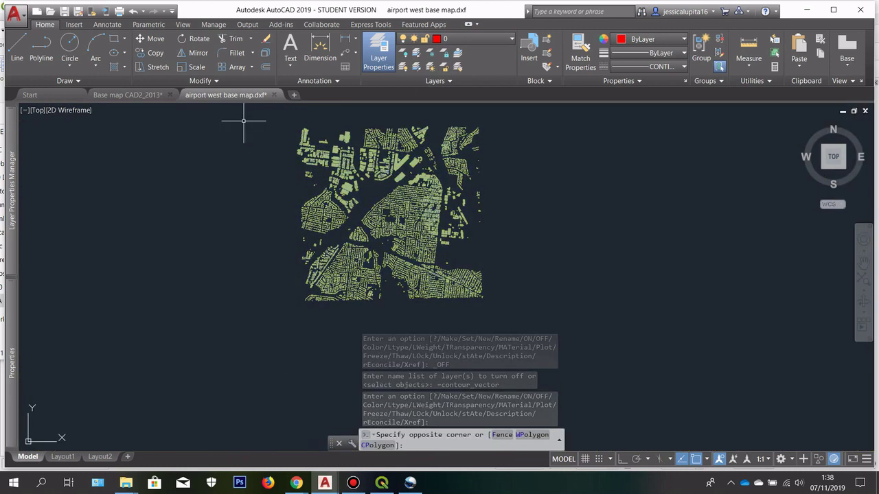
Step: Run EXPLODE on the selected building footprints
{"action": "type", "text": "e"}
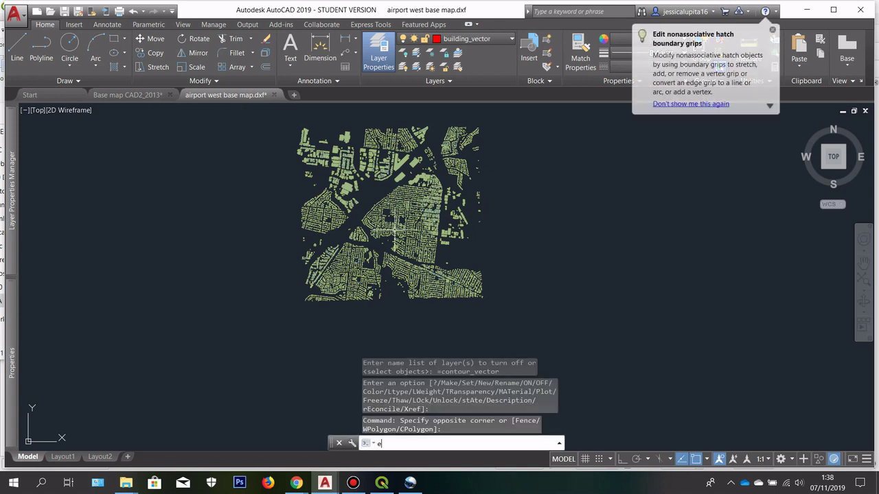
{"action": "type", "text": "xplode"}
{"action": "key", "text": "Return"}
{"action": "key", "text": "Return"}
{"action": "scroll", "coordinate": [400, 192], "scroll_direction": "up", "scroll_amount": 5}
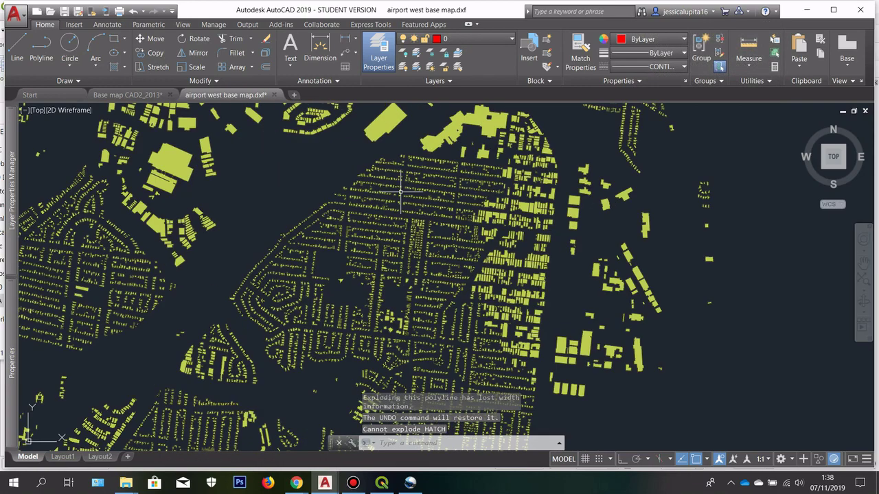
{"action": "scroll", "coordinate": [401, 206], "scroll_direction": "up", "scroll_amount": 8}
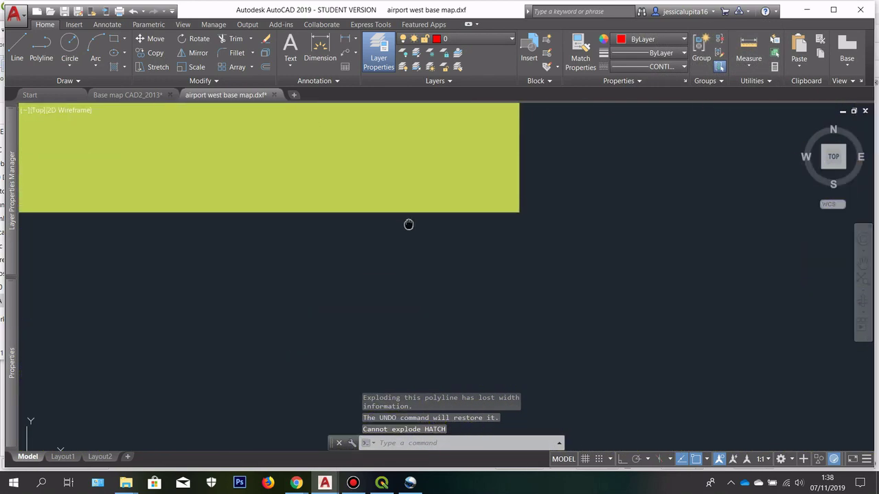
{"action": "scroll", "coordinate": [439, 224], "scroll_direction": "down", "scroll_amount": 3}
Step: Select one building hatch to confirm it stayed unexploded
{"action": "left_click", "coordinate": [471, 222]}
{"action": "left_click", "coordinate": [408, 164]}
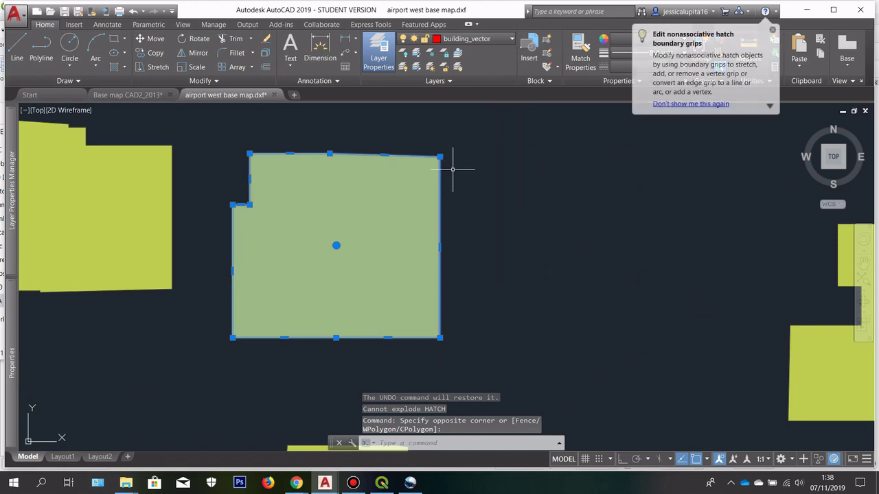
{"action": "key", "text": "Escape"}
{"action": "scroll", "coordinate": [455, 172], "scroll_direction": "down", "scroll_amount": 2}
{"action": "scroll", "coordinate": [408, 199], "scroll_direction": "up", "scroll_amount": 3}
{"action": "scroll", "coordinate": [412, 196], "scroll_direction": "down", "scroll_amount": 6}
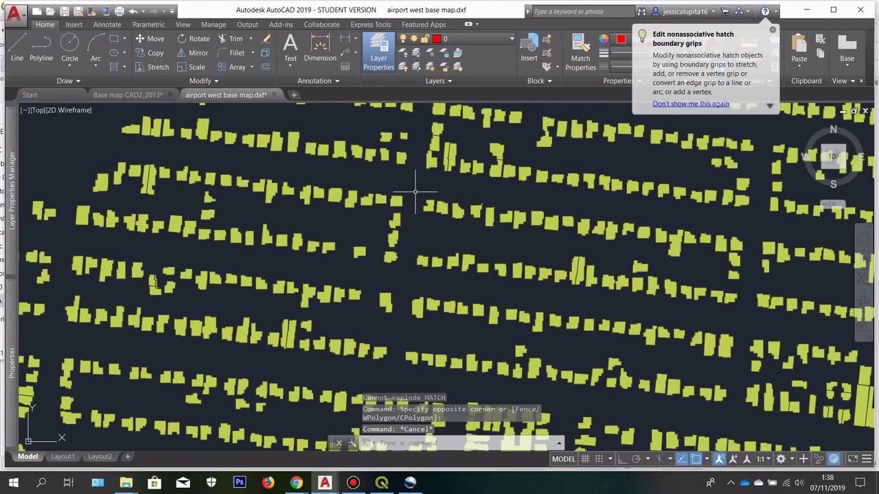
{"action": "scroll", "coordinate": [415, 192], "scroll_direction": "down", "scroll_amount": 3}
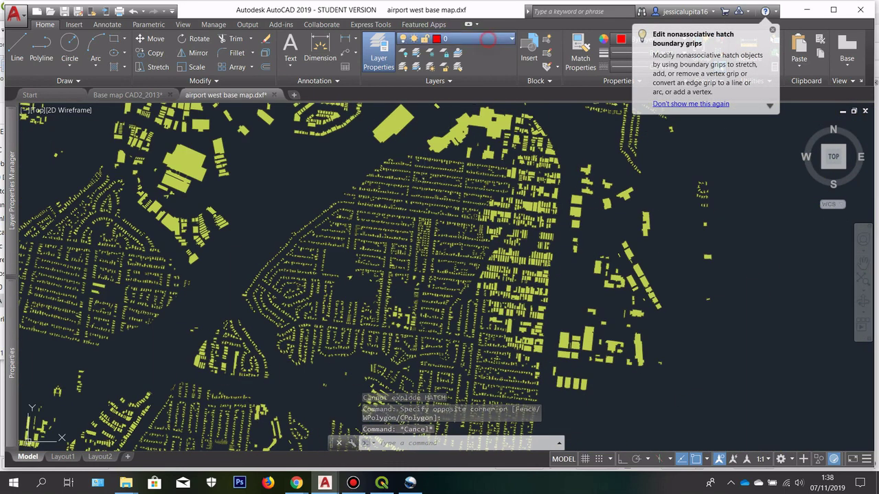
{"action": "left_click", "coordinate": [486, 39]}
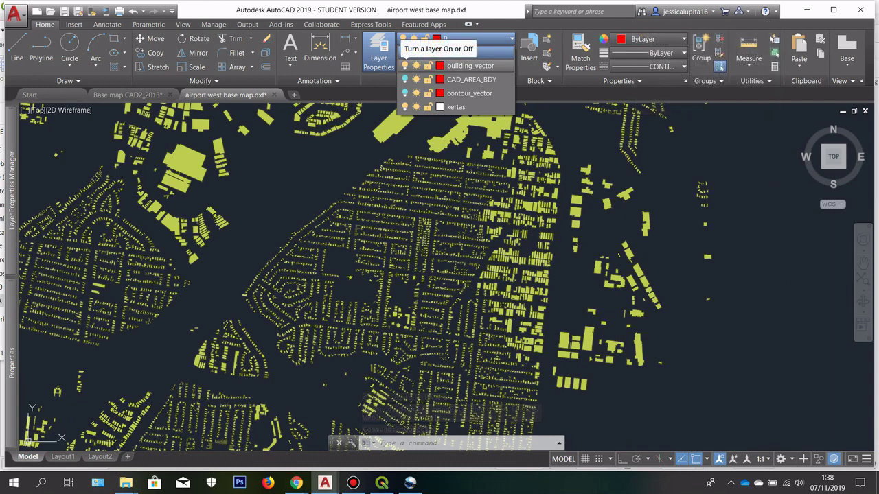
Step: Turn off the building_vector layer in the Layers drop-down
{"action": "left_click", "coordinate": [404, 66]}
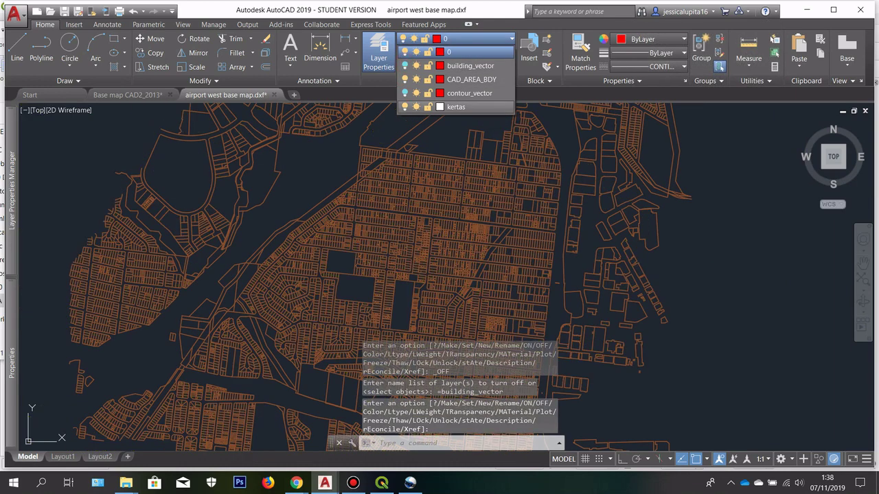
{"action": "scroll", "coordinate": [392, 196], "scroll_direction": "down", "scroll_amount": 4}
{"action": "scroll", "coordinate": [330, 178], "scroll_direction": "down", "scroll_amount": 5}
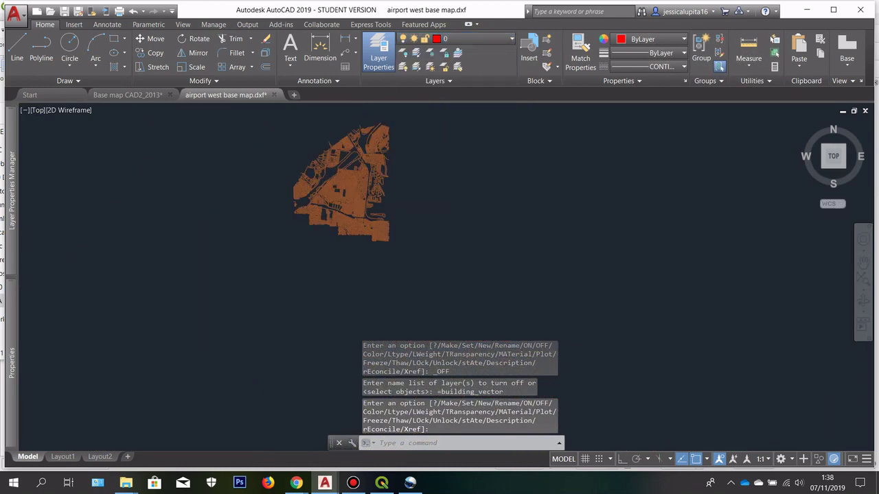
{"action": "scroll", "coordinate": [298, 142], "scroll_direction": "up", "scroll_amount": 3}
Step: Window-select the whole parcel map and EXPLODE its boundary polylines
{"action": "left_click", "coordinate": [277, 119]}
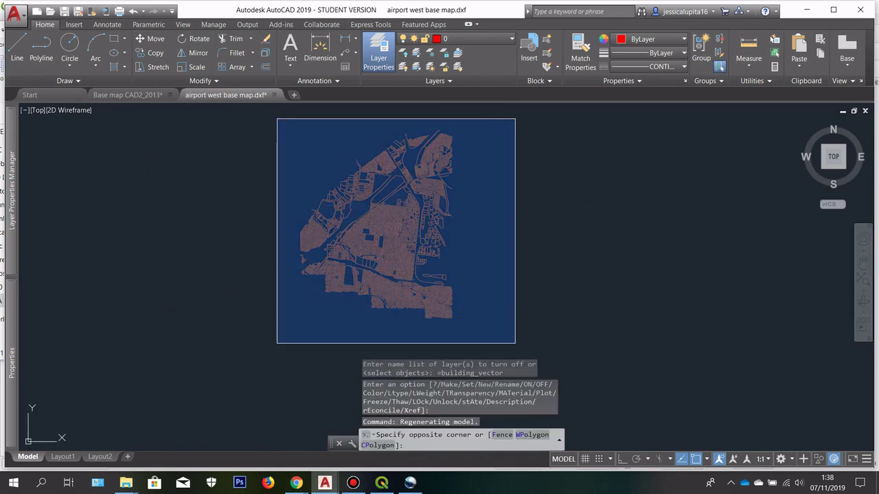
{"action": "left_click", "coordinate": [515, 343]}
{"action": "scroll", "coordinate": [402, 186], "scroll_direction": "up", "scroll_amount": 5}
{"action": "type", "text": "e"}
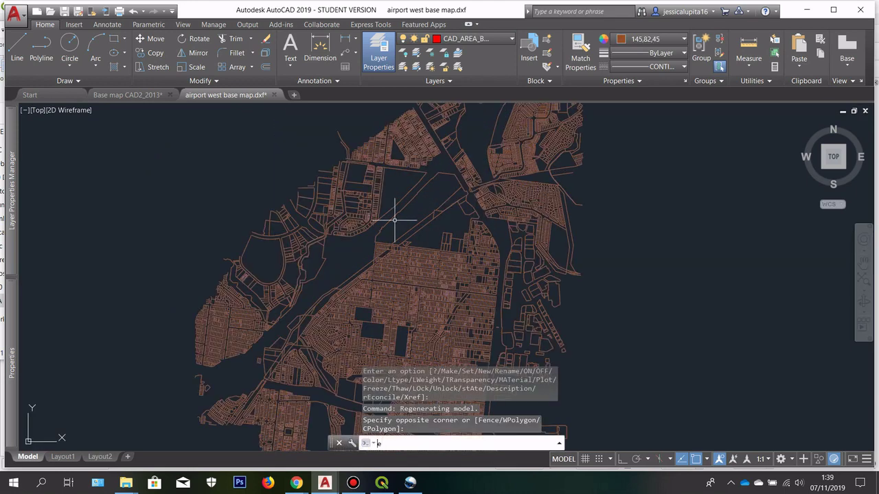
{"action": "type", "text": "xpl"}
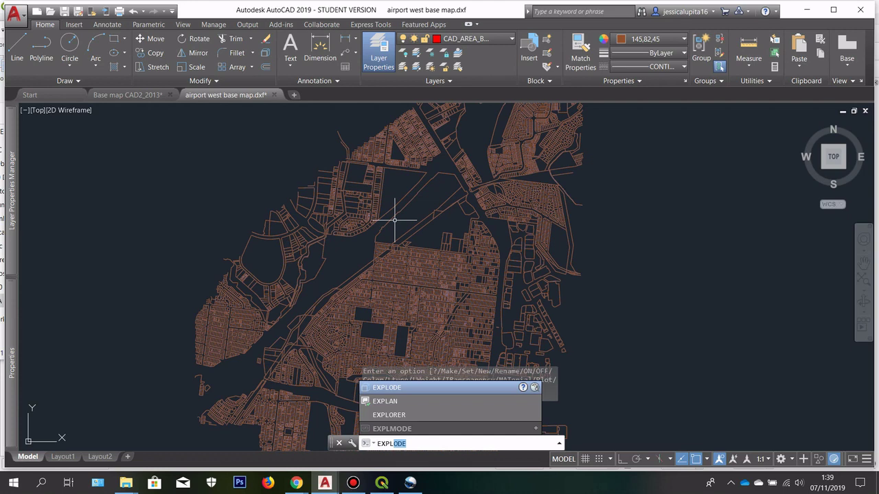
{"action": "key", "text": "Return"}
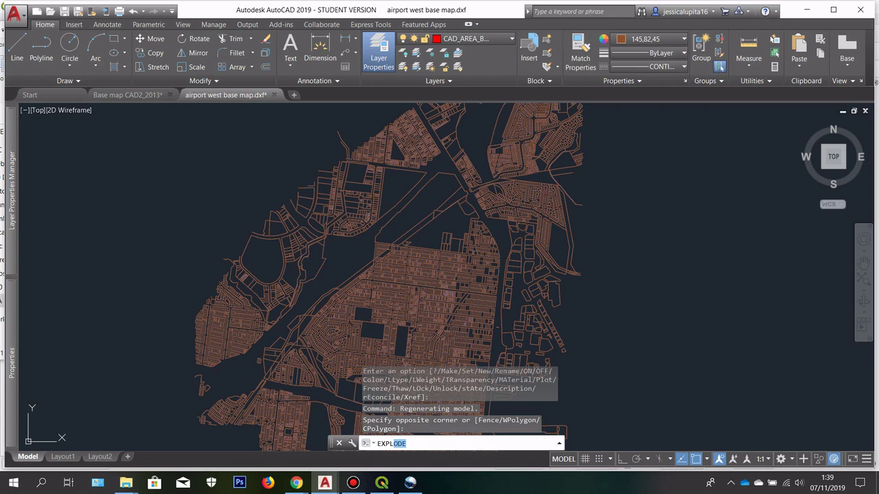
{"action": "key", "text": "Return"}
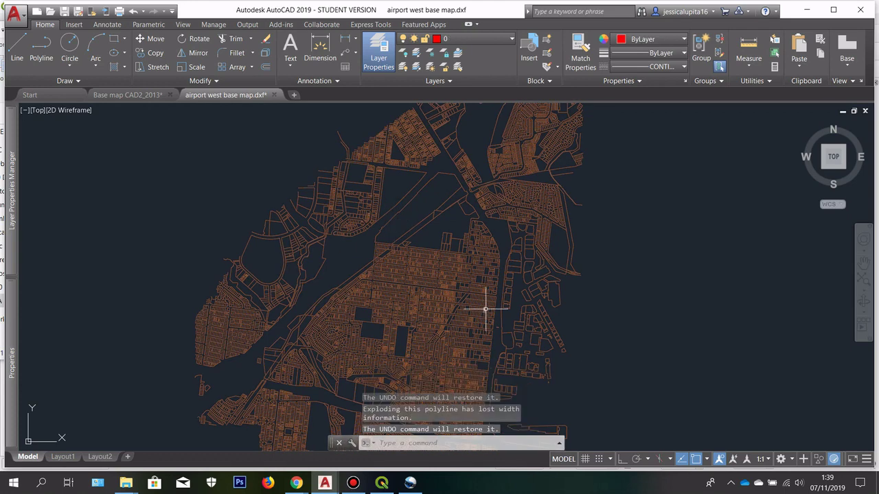
Step: Zoom in and select a single parcel line to confirm the polylines are exploded
{"action": "scroll", "coordinate": [485, 304], "scroll_direction": "up", "scroll_amount": 3}
{"action": "scroll", "coordinate": [497, 273], "scroll_direction": "down", "scroll_amount": 5}
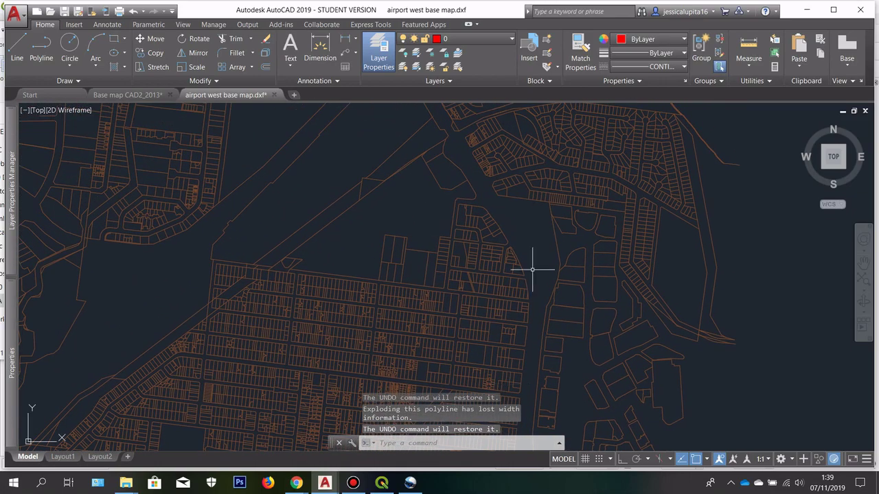
{"action": "scroll", "coordinate": [508, 206], "scroll_direction": "down", "scroll_amount": 4}
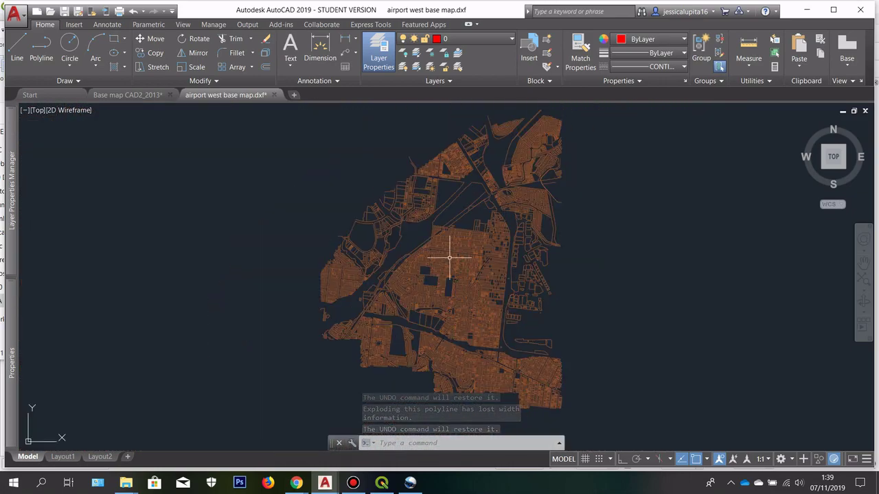
{"action": "scroll", "coordinate": [449, 257], "scroll_direction": "up", "scroll_amount": 5}
{"action": "scroll", "coordinate": [447, 137], "scroll_direction": "up", "scroll_amount": 6}
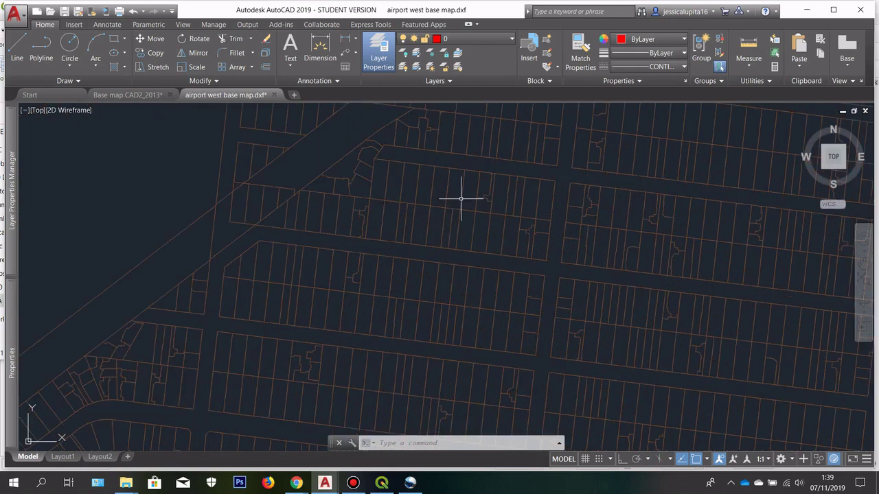
{"action": "scroll", "coordinate": [408, 144], "scroll_direction": "up", "scroll_amount": 5}
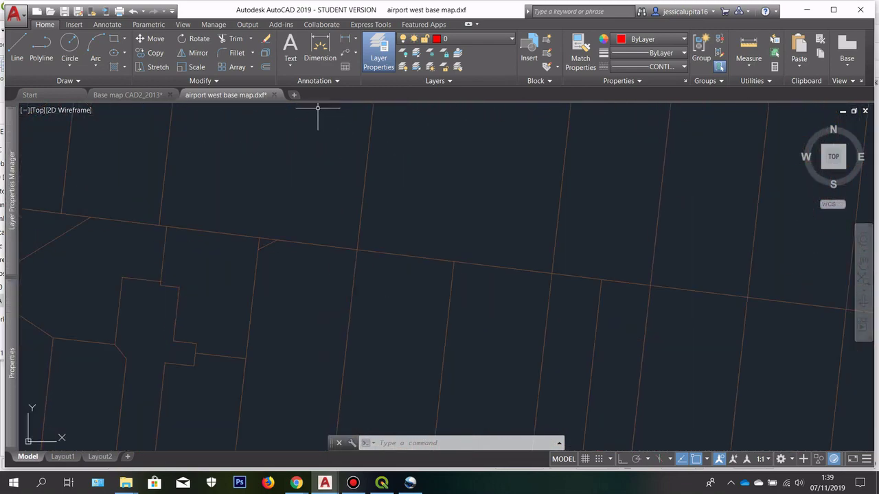
{"action": "left_click", "coordinate": [395, 206]}
{"action": "scroll", "coordinate": [318, 172], "scroll_direction": "up", "scroll_amount": 2}
{"action": "scroll", "coordinate": [337, 334], "scroll_direction": "down", "scroll_amount": 3}
{"action": "key", "text": "Escape"}
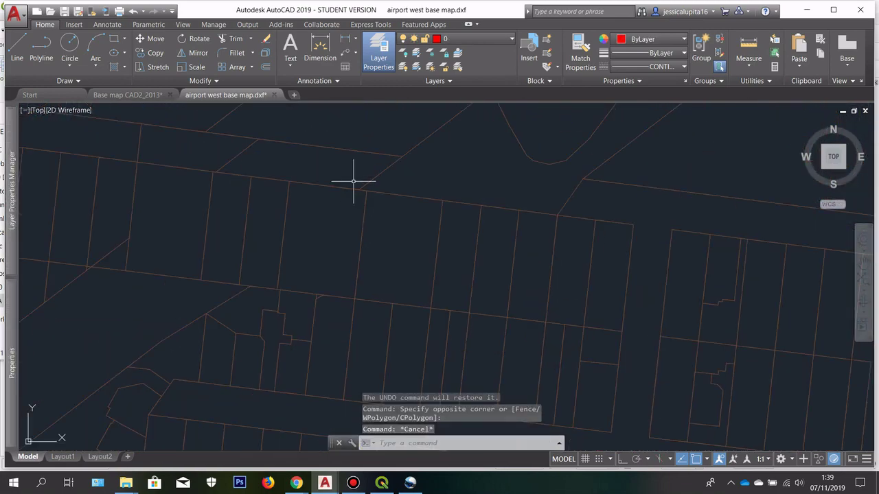
{"action": "scroll", "coordinate": [353, 180], "scroll_direction": "up", "scroll_amount": 2}
{"action": "left_click", "coordinate": [357, 243]}
{"action": "left_click", "coordinate": [300, 157]}
{"action": "key", "text": "Escape"}
Step: Zoom back out and bring up the list of drawing layers
{"action": "scroll", "coordinate": [350, 181], "scroll_direction": "down", "scroll_amount": 4}
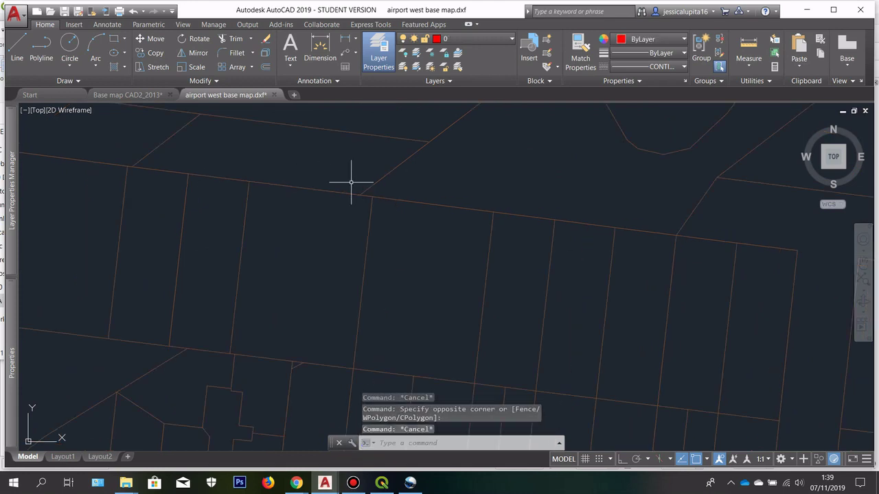
{"action": "scroll", "coordinate": [367, 187], "scroll_direction": "down", "scroll_amount": 5}
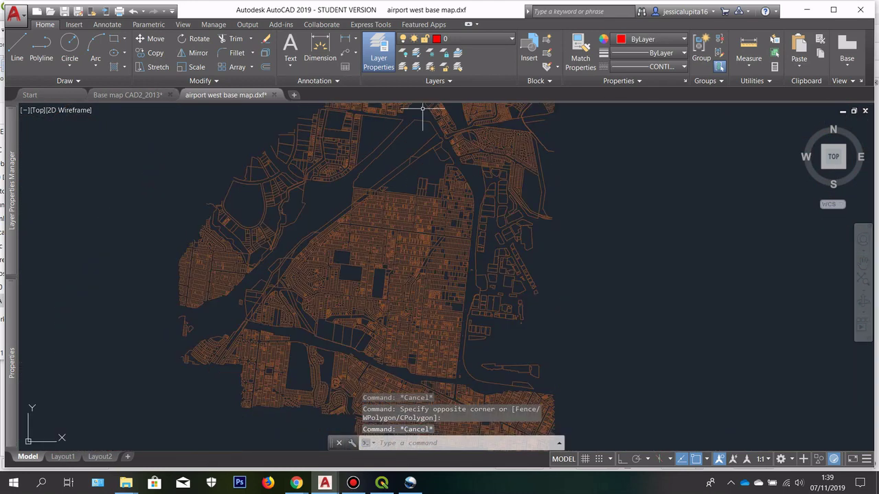
{"action": "left_click", "coordinate": [459, 39]}
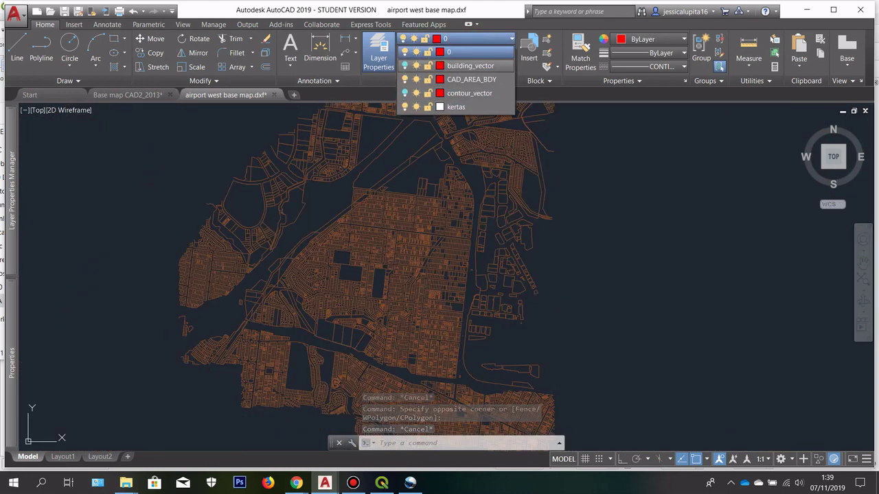
Step: Toggle building_vector visibility and turn the contour_vector layer back on
{"action": "left_click", "coordinate": [405, 65]}
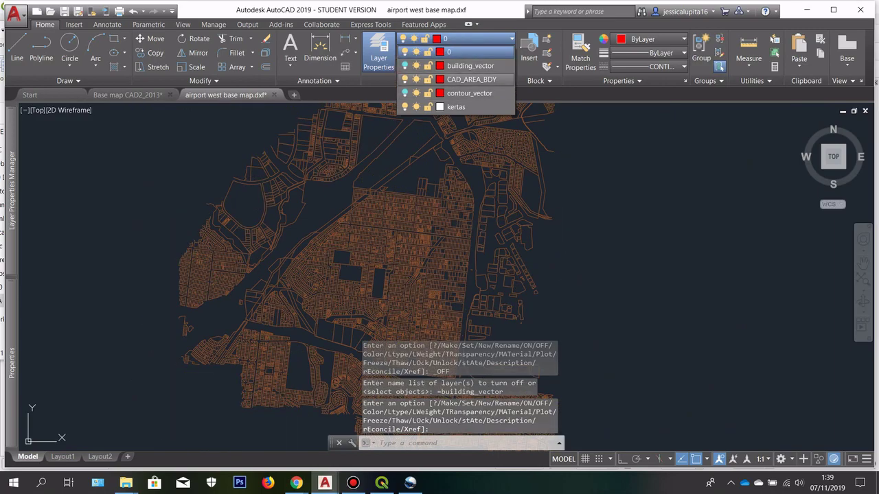
{"action": "left_click", "coordinate": [405, 93]}
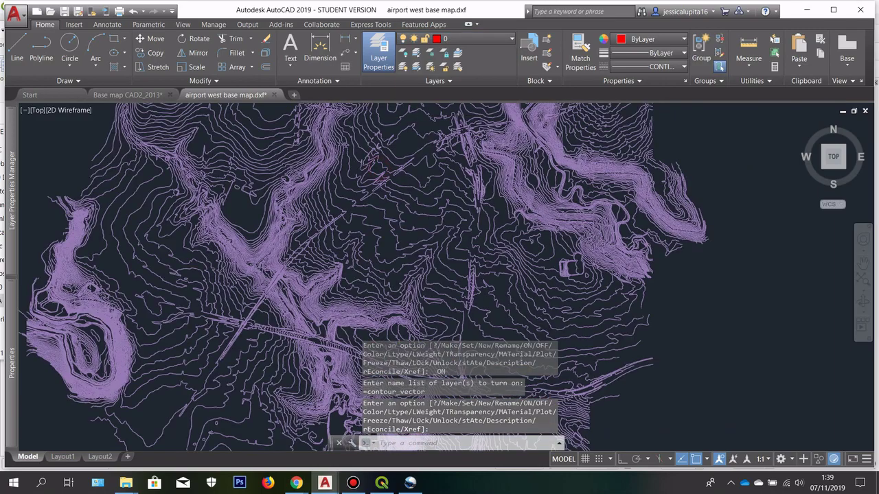
{"action": "scroll", "coordinate": [450, 301], "scroll_direction": "up", "scroll_amount": 3}
{"action": "scroll", "coordinate": [450, 301], "scroll_direction": "down", "scroll_amount": 8}
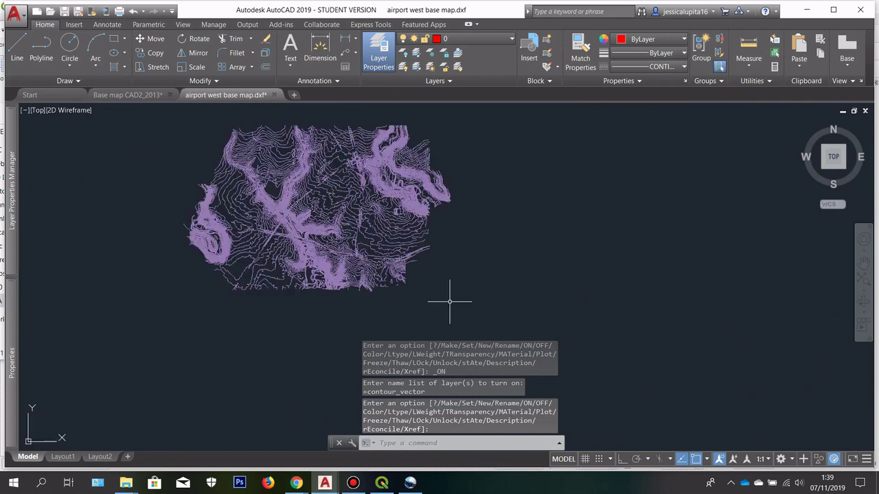
Step: Window-select all contour lines and run EXPLODE on them
{"action": "left_click", "coordinate": [449, 301]}
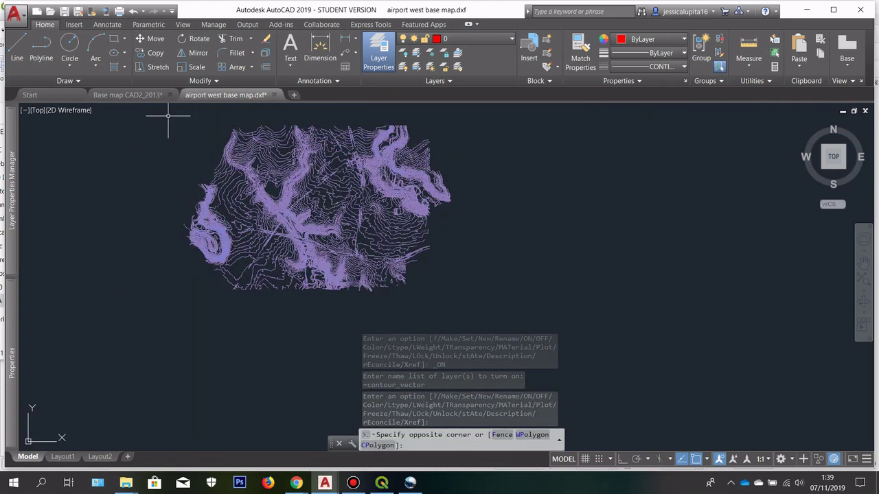
{"action": "left_click", "coordinate": [527, 314]}
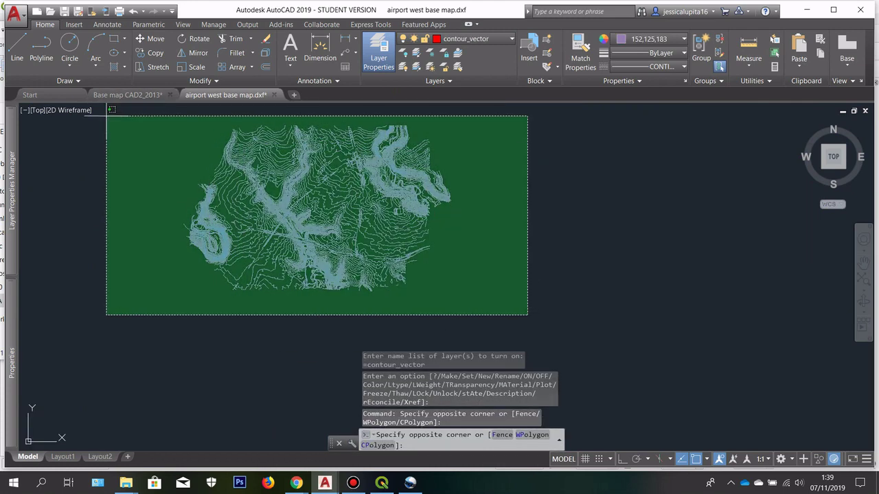
{"action": "left_click", "coordinate": [106, 115]}
{"action": "type", "text": "explo"}
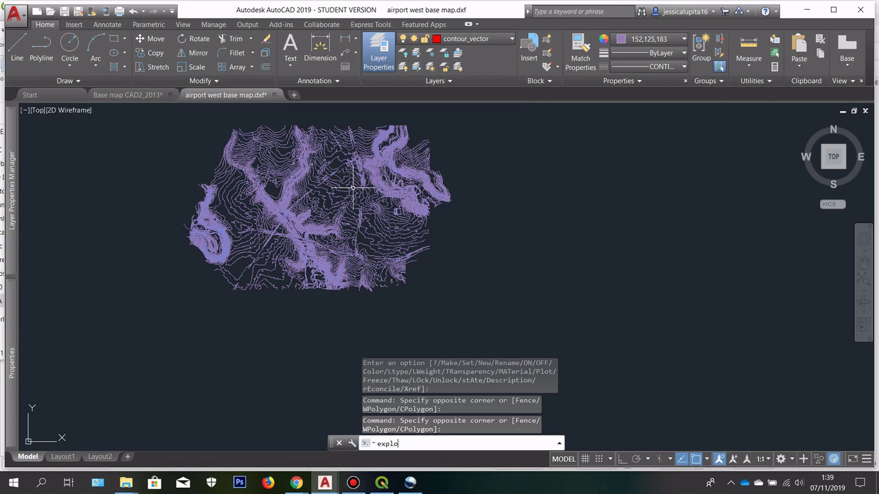
{"action": "type", "text": "de"}
{"action": "key", "text": "Return"}
Step: Zoom in and select a contour piece to verify it is now a short segment
{"action": "scroll", "coordinate": [323, 161], "scroll_direction": "up", "scroll_amount": 8}
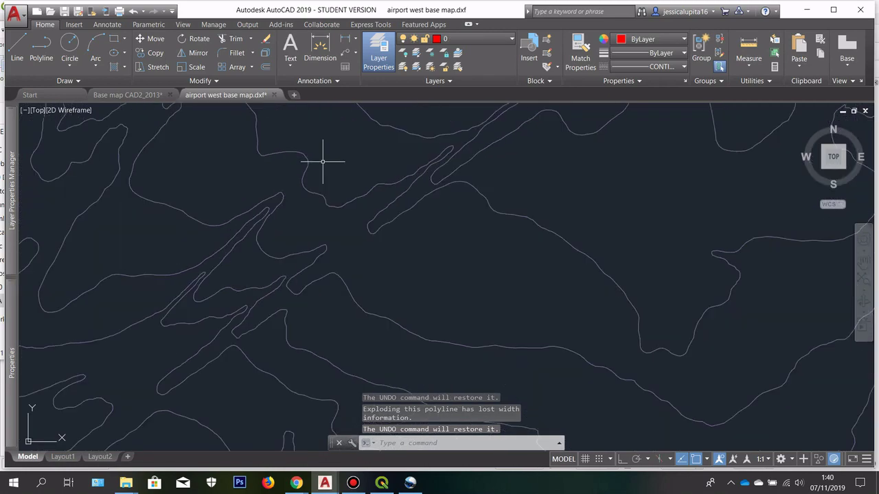
{"action": "scroll", "coordinate": [315, 206], "scroll_direction": "up", "scroll_amount": 5}
{"action": "left_click", "coordinate": [288, 242]}
{"action": "left_click", "coordinate": [247, 157]}
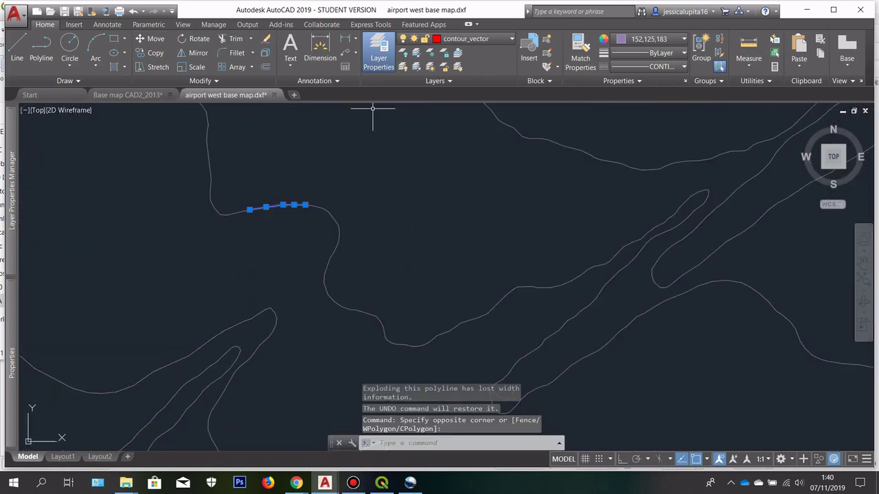
{"action": "key", "text": "Escape"}
{"action": "left_click", "coordinate": [473, 38]}
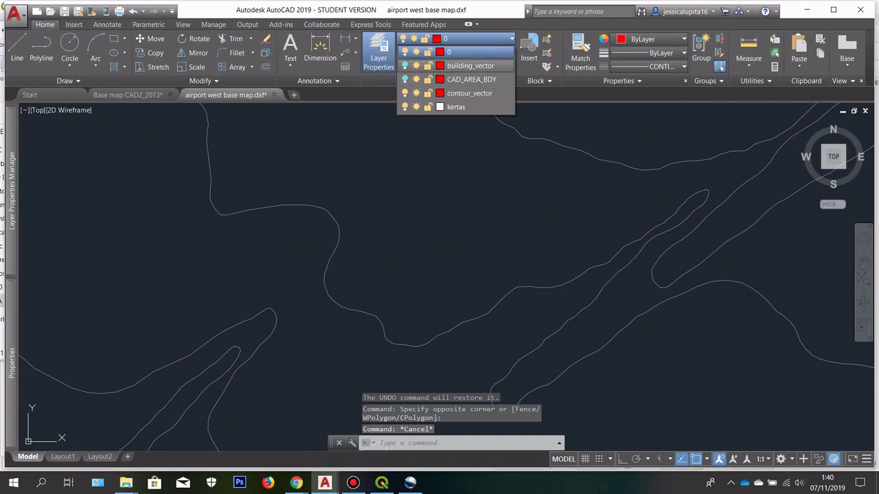
Step: Turn the CAD_AREA_BDY layer back on and zoom to see boundaries with contours
{"action": "left_click", "coordinate": [405, 79]}
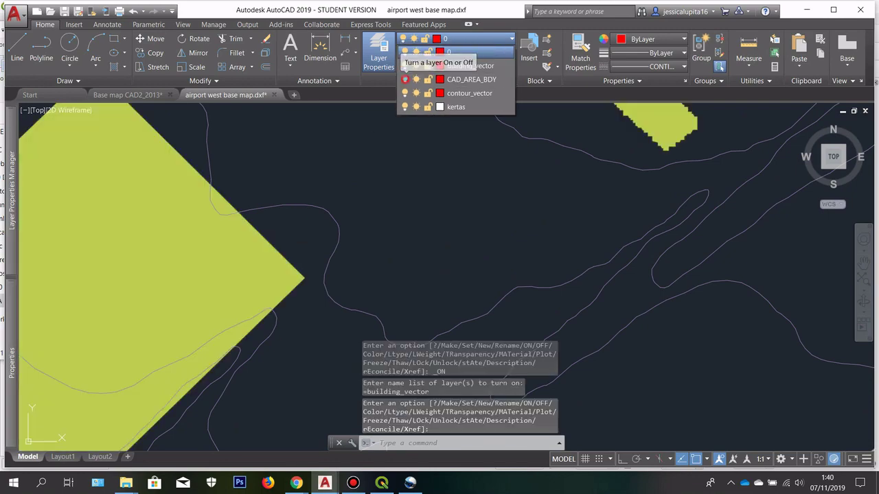
{"action": "scroll", "coordinate": [359, 171], "scroll_direction": "down", "scroll_amount": 5}
{"action": "scroll", "coordinate": [423, 196], "scroll_direction": "up", "scroll_amount": 5}
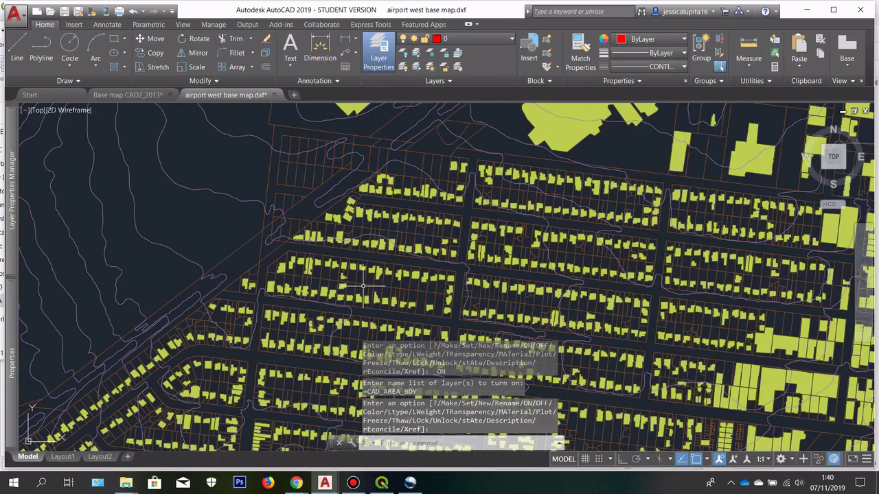
{"action": "scroll", "coordinate": [395, 226], "scroll_direction": "up", "scroll_amount": 3}
{"action": "scroll", "coordinate": [252, 218], "scroll_direction": "up", "scroll_amount": 3}
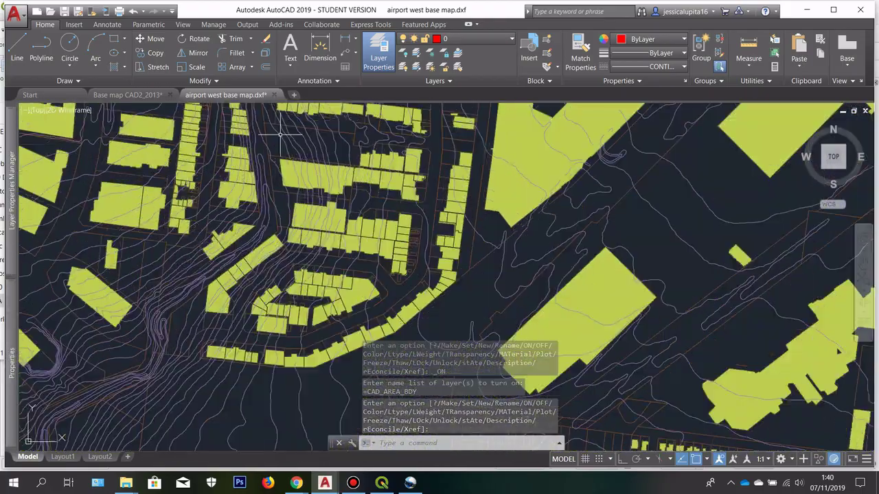
{"action": "scroll", "coordinate": [252, 218], "scroll_direction": "down", "scroll_amount": 6}
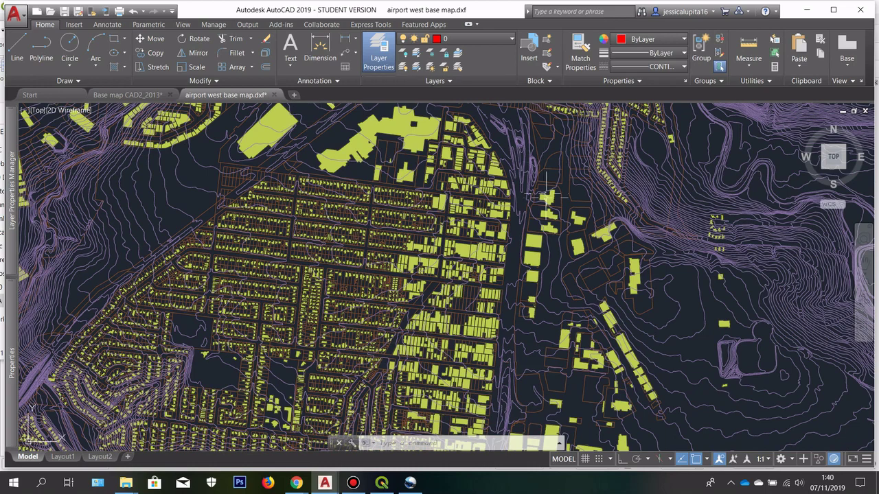
{"action": "scroll", "coordinate": [570, 177], "scroll_direction": "up", "scroll_amount": 6}
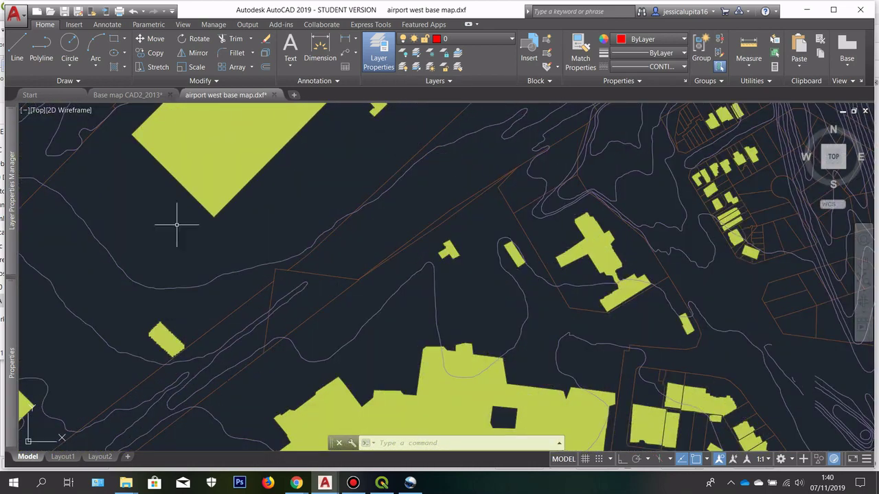
{"action": "scroll", "coordinate": [431, 174], "scroll_direction": "down", "scroll_amount": 2}
{"action": "scroll", "coordinate": [461, 158], "scroll_direction": "up", "scroll_amount": 3}
Step: Cancel an accidental selection window and zoom and pan across the combined map
{"action": "left_click", "coordinate": [415, 163]}
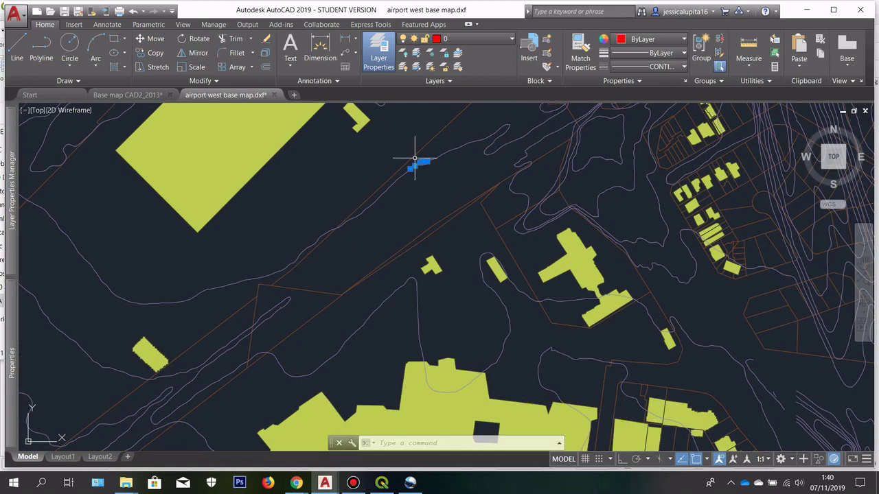
{"action": "scroll", "coordinate": [400, 198], "scroll_direction": "down", "scroll_amount": 5}
{"action": "key", "text": "Escape"}
{"action": "scroll", "coordinate": [418, 193], "scroll_direction": "up", "scroll_amount": 3}
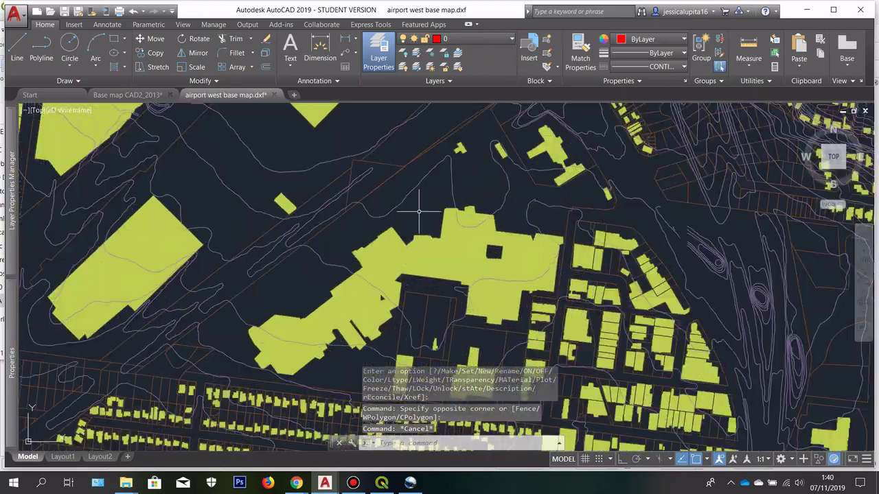
{"action": "scroll", "coordinate": [399, 206], "scroll_direction": "down", "scroll_amount": 5}
{"action": "scroll", "coordinate": [379, 204], "scroll_direction": "up", "scroll_amount": 5}
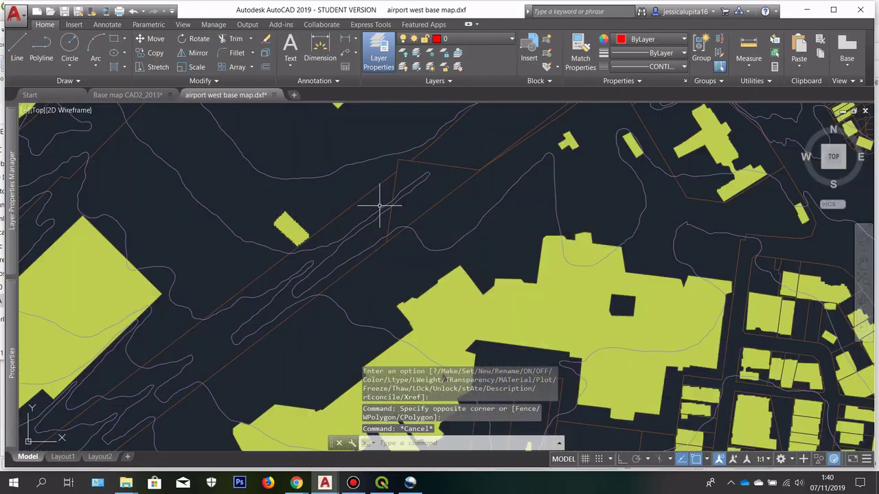
{"action": "scroll", "coordinate": [367, 108], "scroll_direction": "down", "scroll_amount": 5}
{"action": "scroll", "coordinate": [412, 109], "scroll_direction": "up", "scroll_amount": 2}
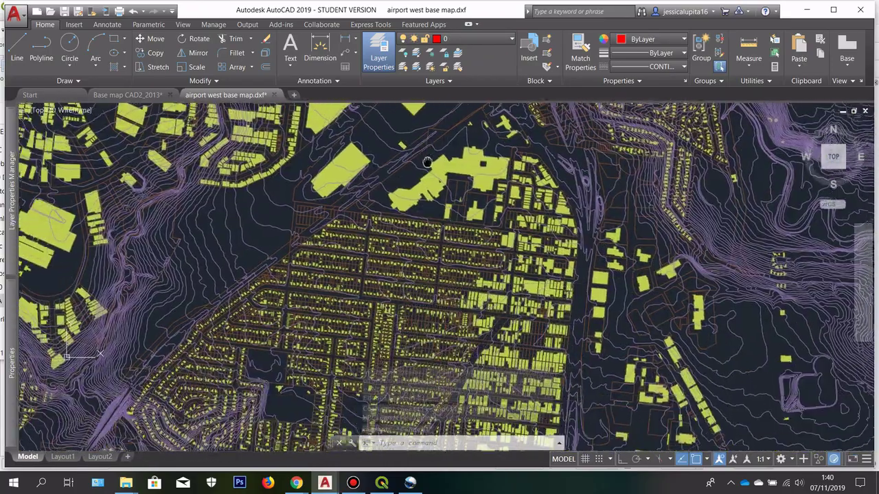
{"action": "scroll", "coordinate": [457, 191], "scroll_direction": "down", "scroll_amount": 5}
{"action": "mouse_move", "coordinate": [523, 189]}
{"action": "left_mouse_down"}
{"action": "mouse_move", "coordinate": [447, 235]}
{"action": "mouse_move", "coordinate": [428, 203]}
{"action": "mouse_move", "coordinate": [452, 207]}
{"action": "left_mouse_up"}
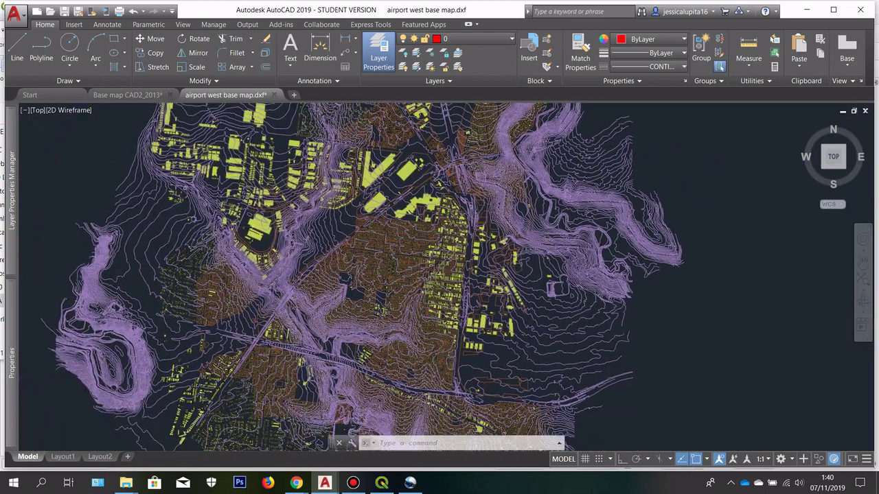
{"action": "scroll", "coordinate": [426, 234], "scroll_direction": "up", "scroll_amount": 3}
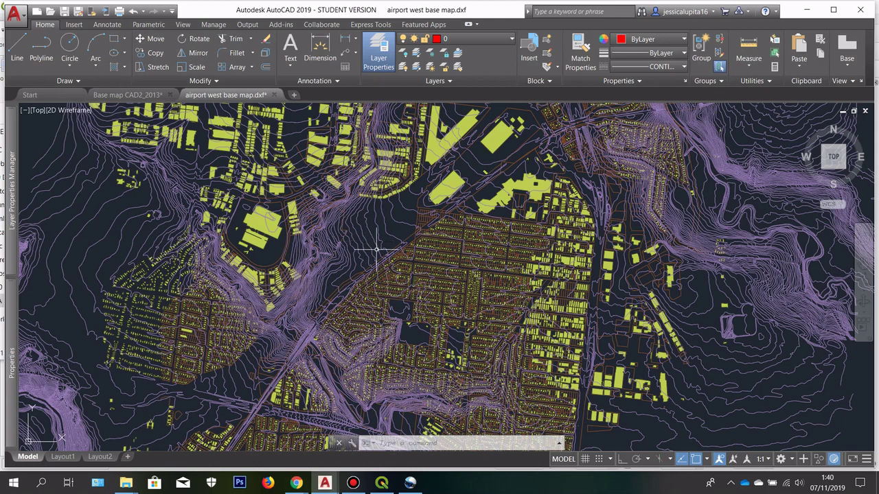
{"action": "scroll", "coordinate": [436, 213], "scroll_direction": "up", "scroll_amount": 5}
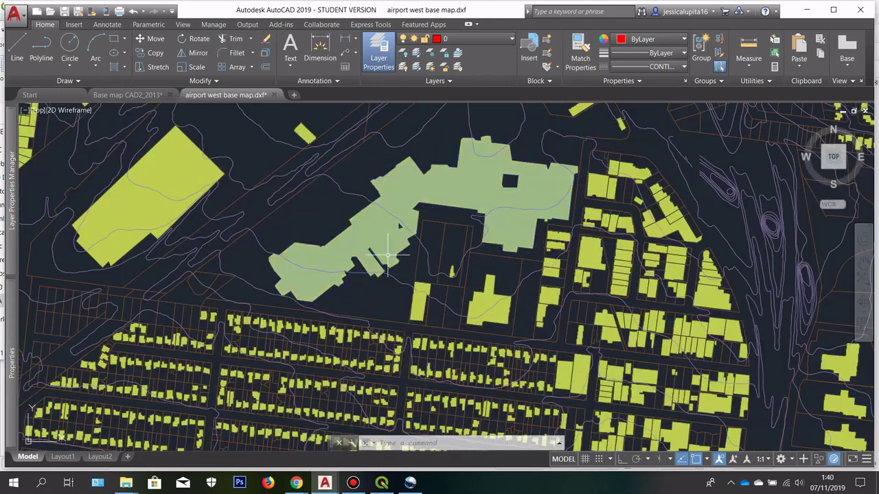
Step: Review the large building area and hillside housing, then re-centre the whole site
{"action": "left_click_drag", "start_coordinate": [417, 151], "coordinate": [355, 255]}
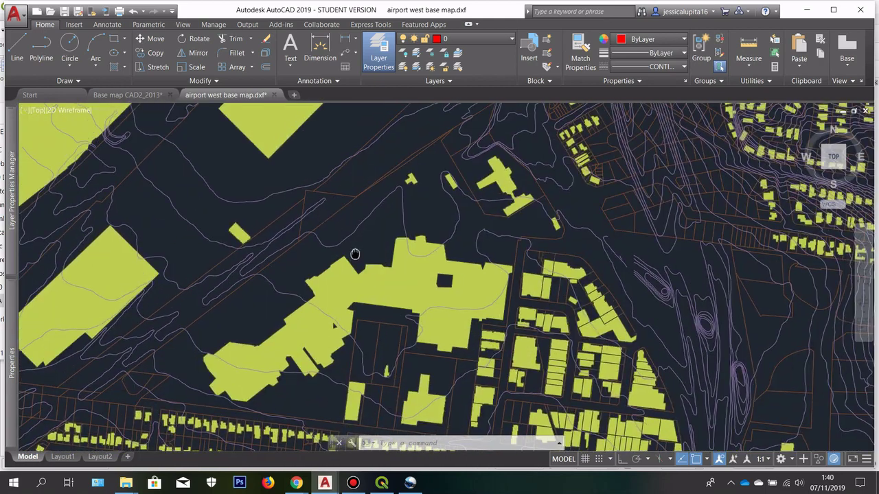
{"action": "scroll", "coordinate": [515, 235], "scroll_direction": "down", "scroll_amount": 6}
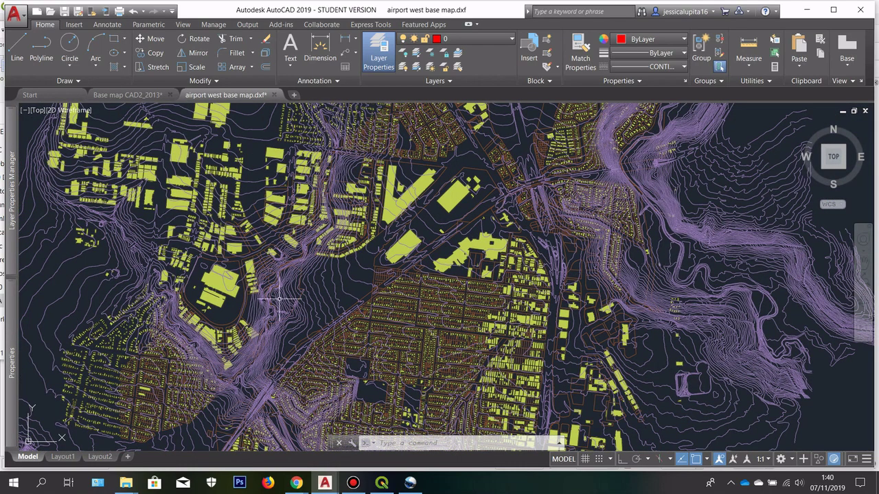
{"action": "scroll", "coordinate": [497, 309], "scroll_direction": "up", "scroll_amount": 8}
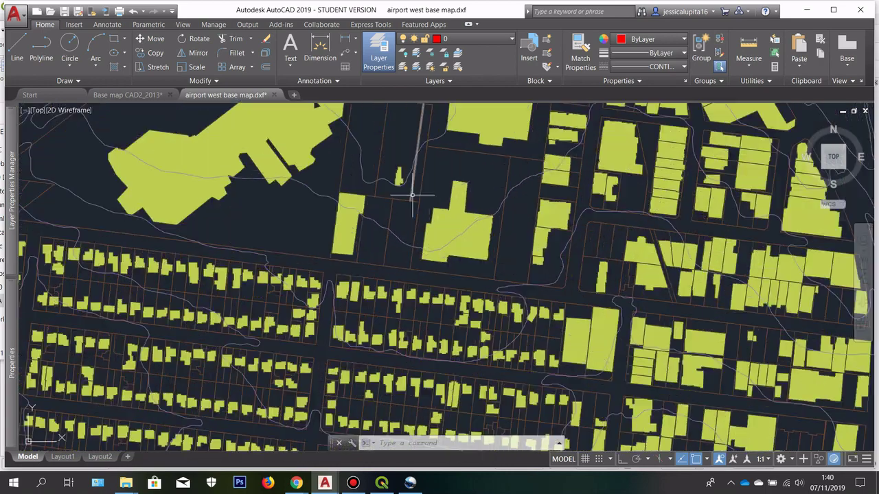
{"action": "left_click_drag", "start_coordinate": [412, 200], "coordinate": [402, 275]}
{"action": "scroll", "coordinate": [461, 234], "scroll_direction": "down", "scroll_amount": 3}
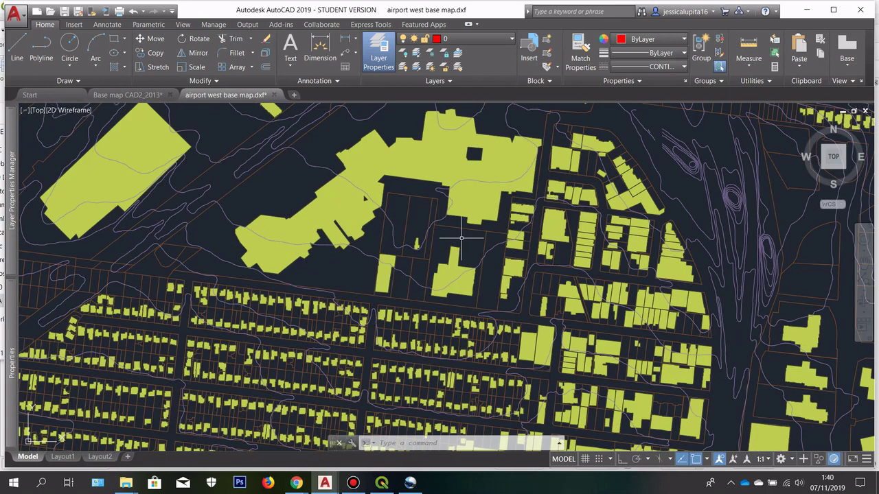
{"action": "left_click_drag", "start_coordinate": [190, 244], "coordinate": [322, 239]}
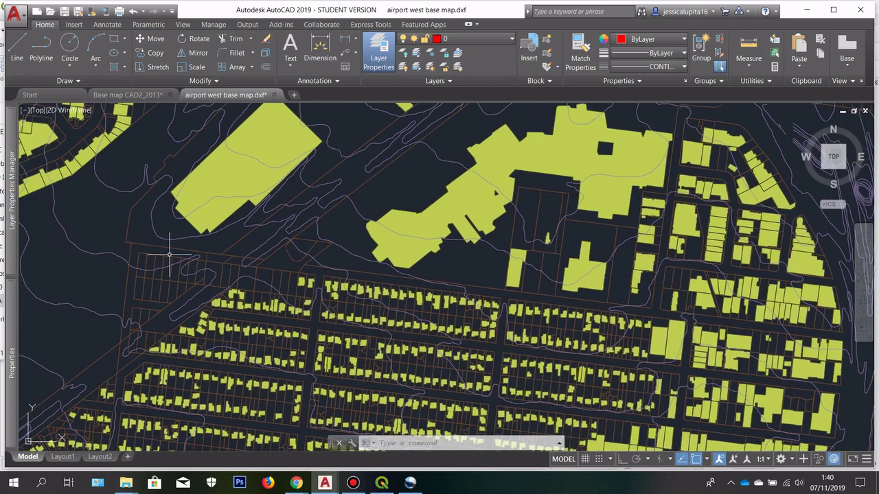
{"action": "left_click_drag", "start_coordinate": [323, 169], "coordinate": [326, 204]}
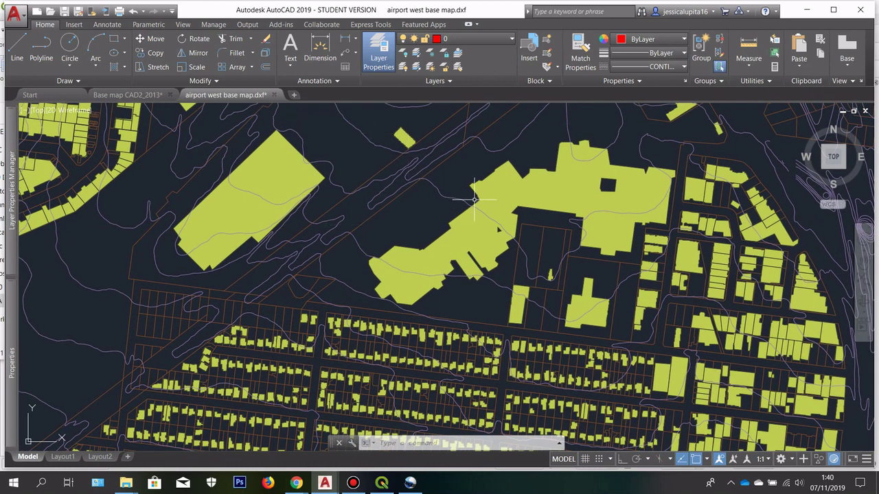
{"action": "left_click_drag", "start_coordinate": [486, 189], "coordinate": [300, 373]}
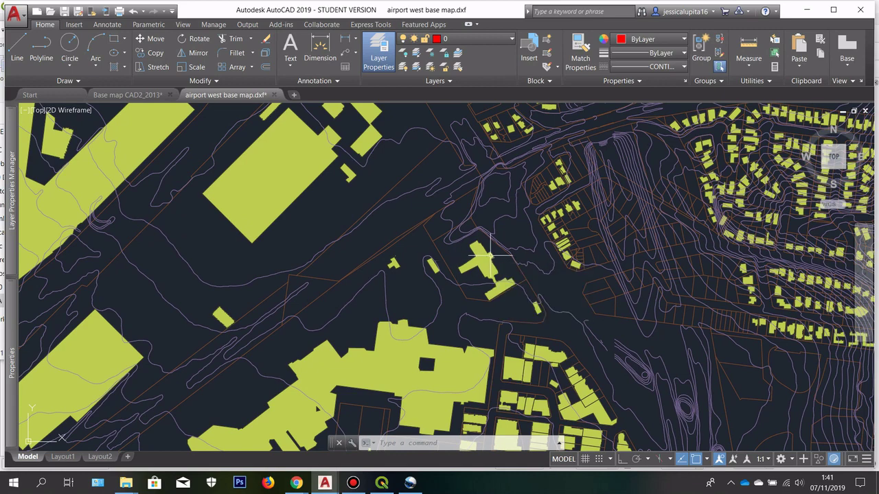
{"action": "left_click_drag", "start_coordinate": [479, 261], "coordinate": [345, 346]}
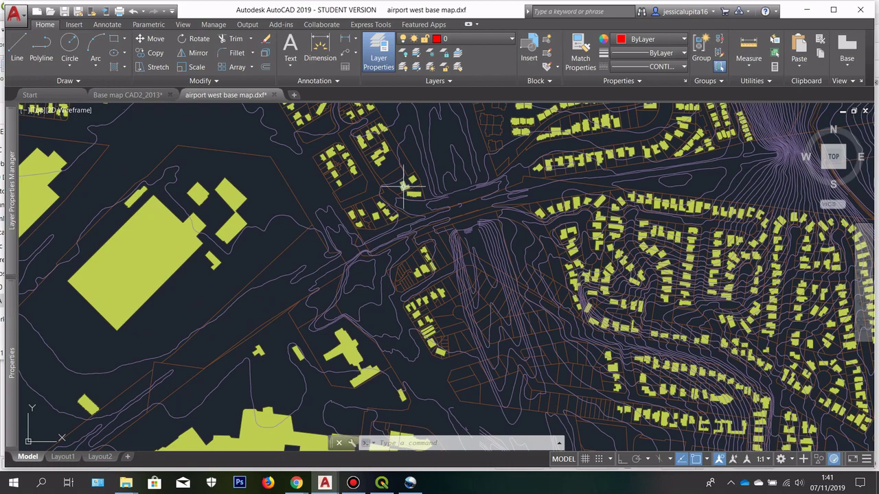
{"action": "scroll", "coordinate": [404, 185], "scroll_direction": "down", "scroll_amount": 6}
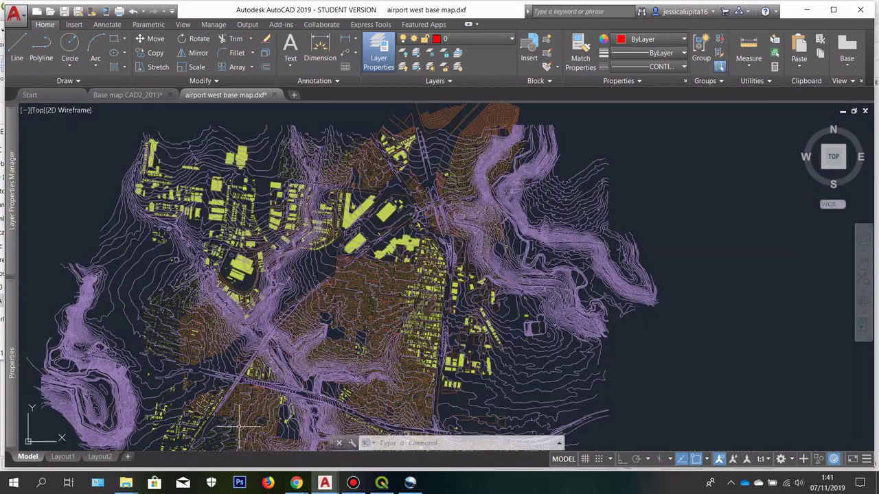
{"action": "left_click_drag", "start_coordinate": [239, 426], "coordinate": [315, 333]}
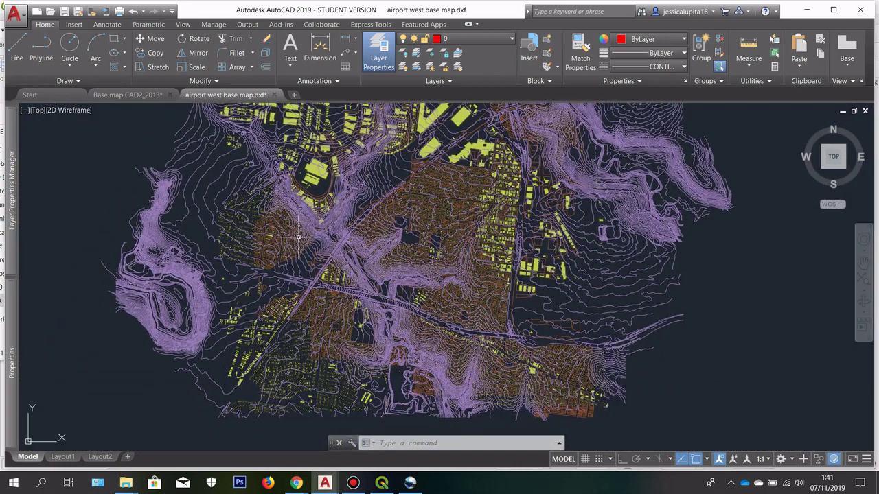